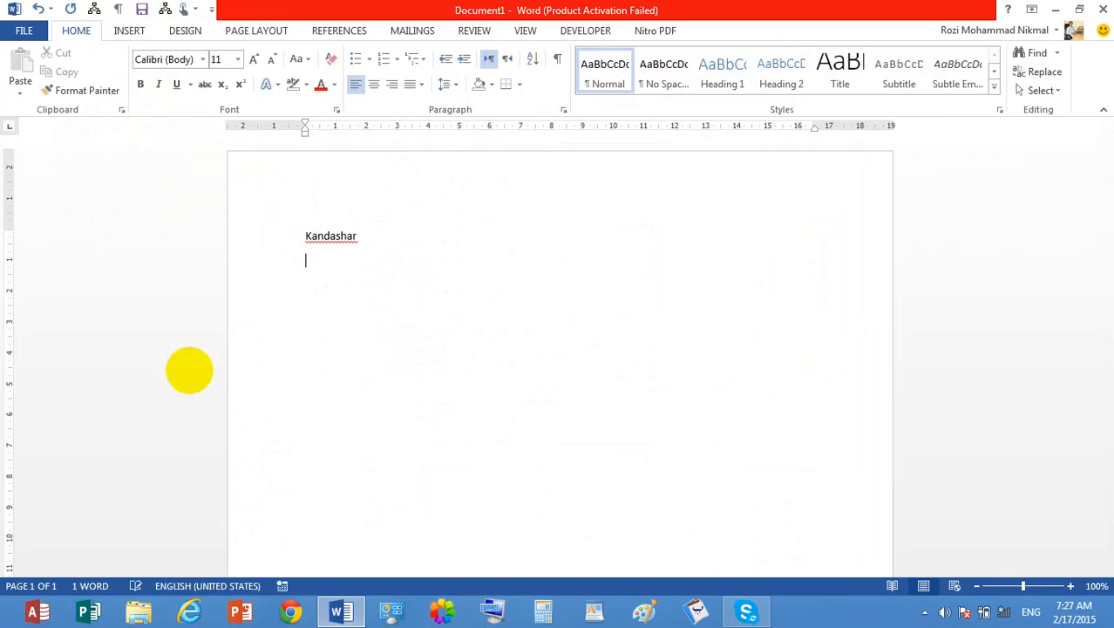
- Correct the first line to read "Kandahar" and generate sample paragraphs below it with =rand()
key(BackSpace)
key(BackSpace)
key(BackSpace)
key(BackSpace)
key(BackSpace)
text(har)
key(Return)
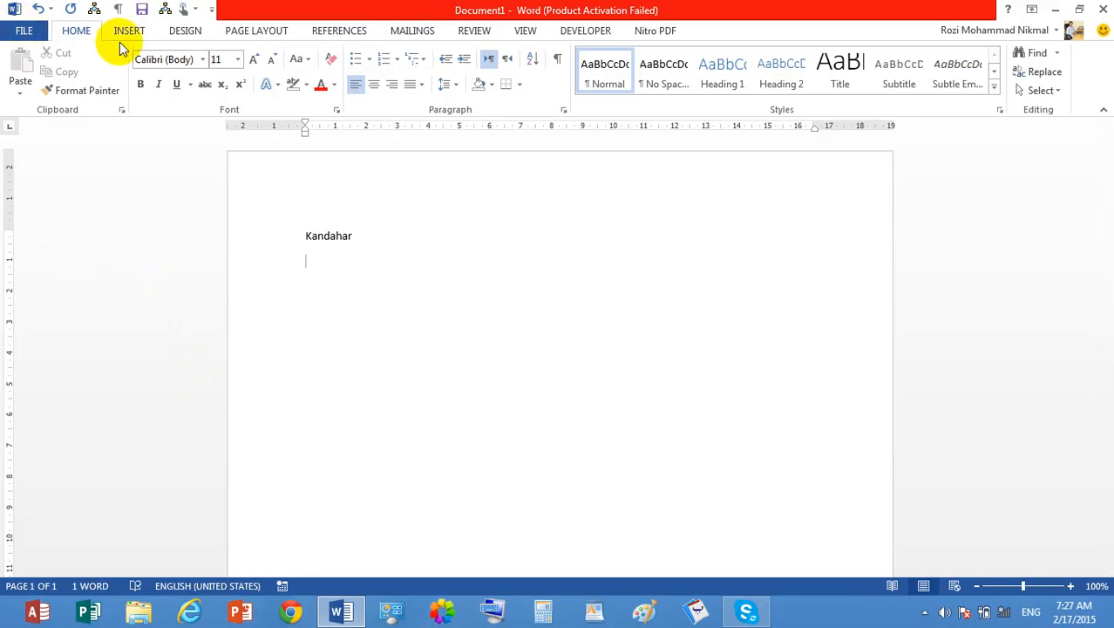
text(=rand())
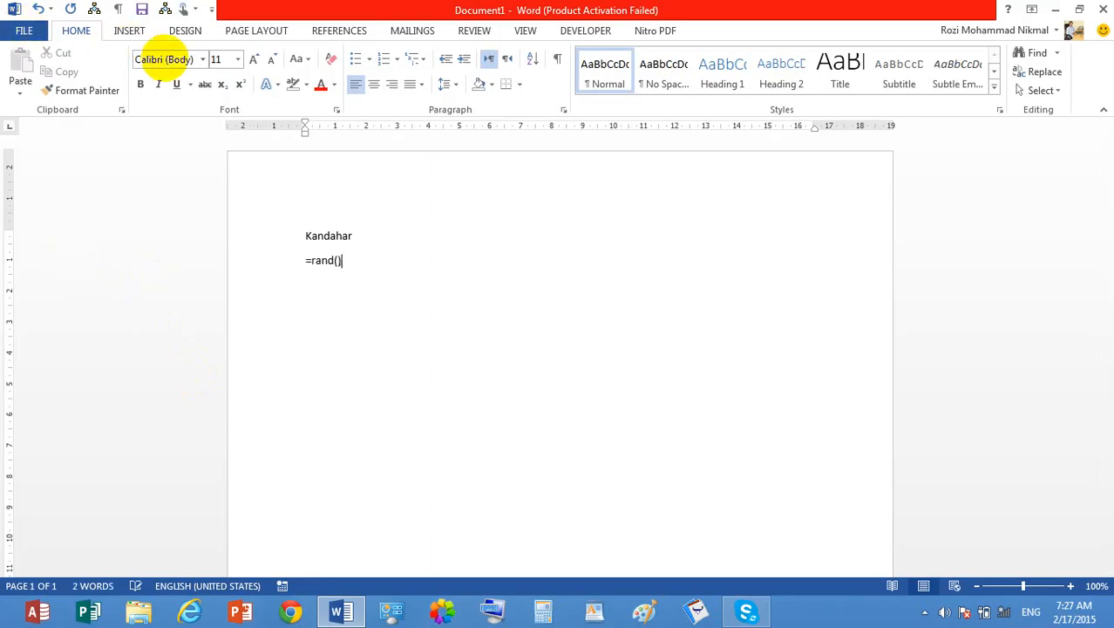
key(Return)
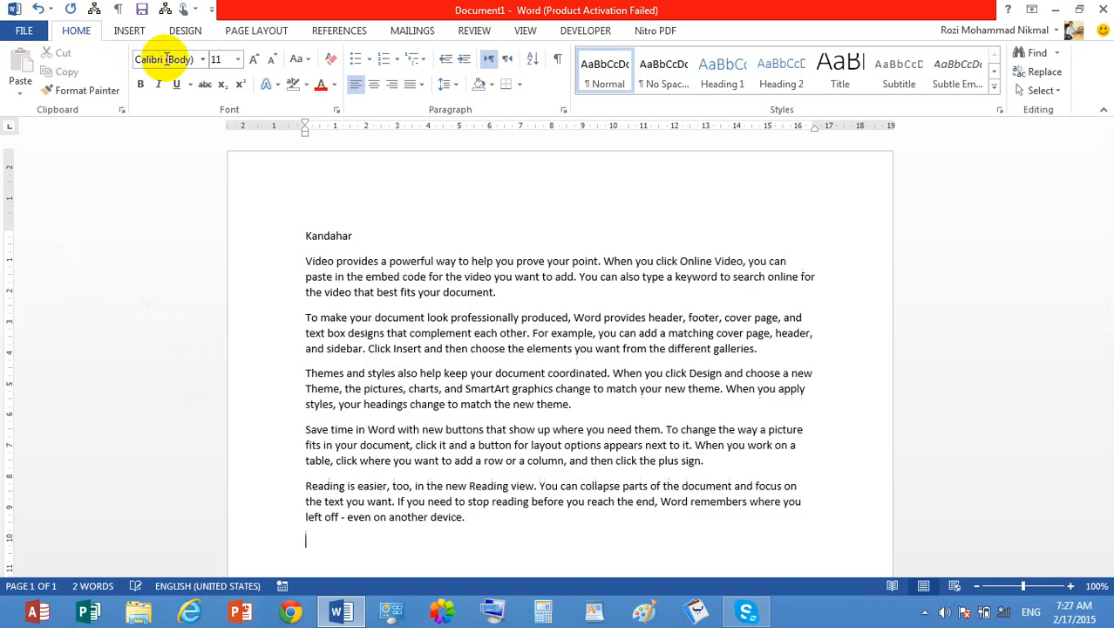
click(25, 31)
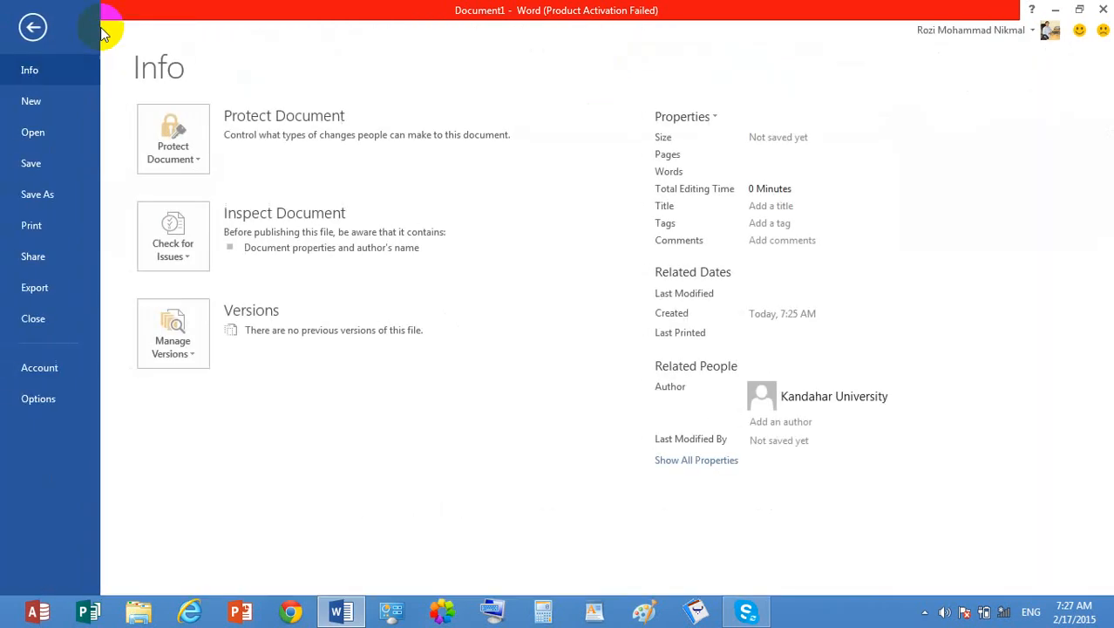
click(32, 27)
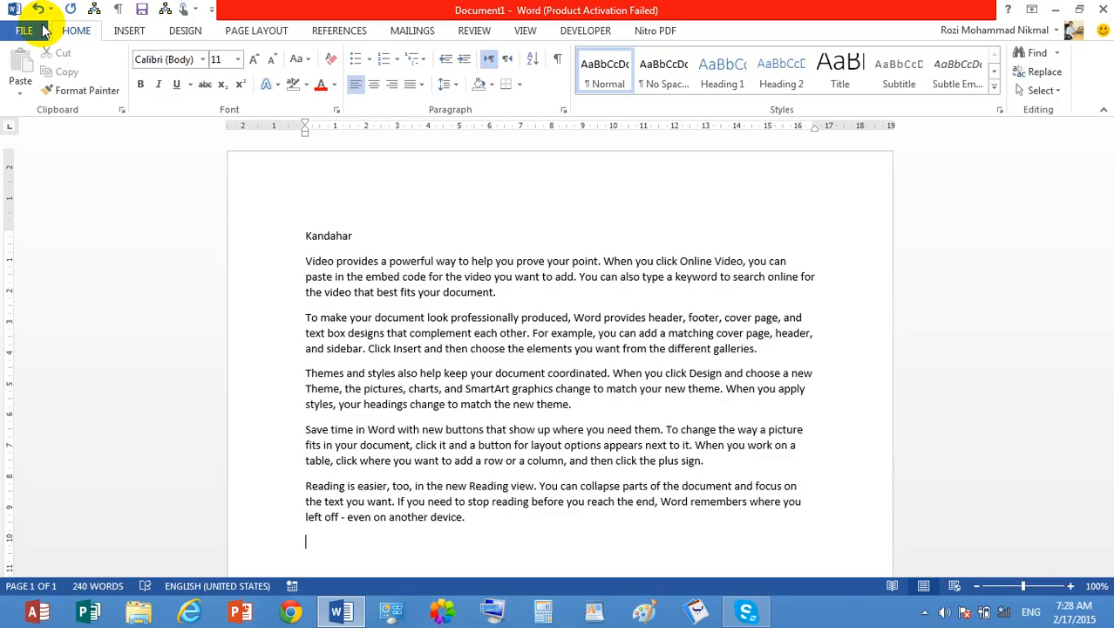
click(44, 31)
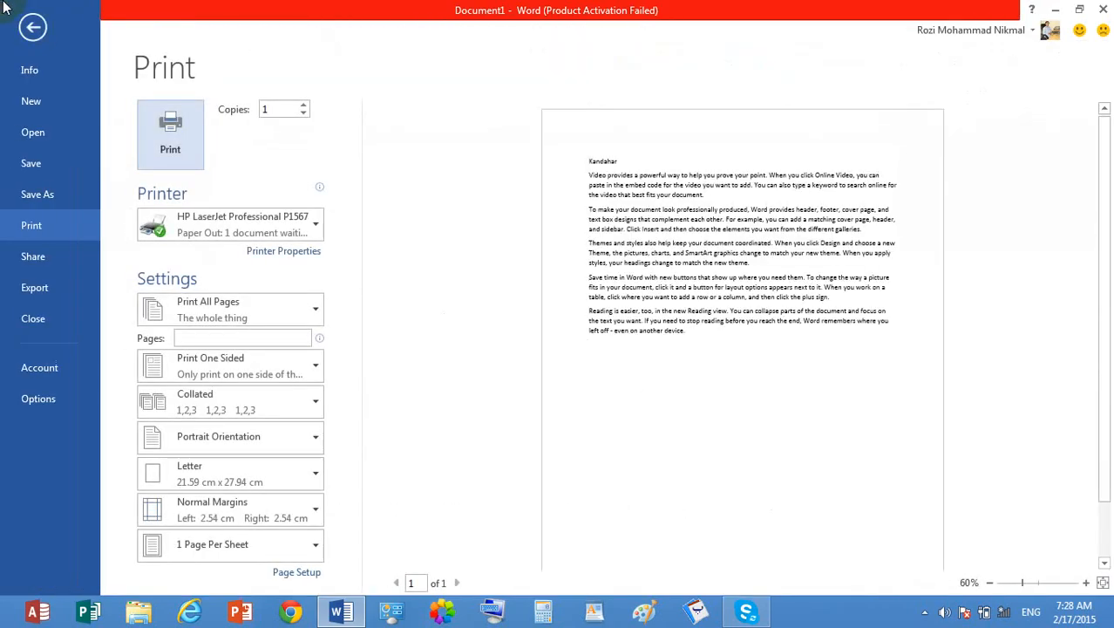
click(35, 28)
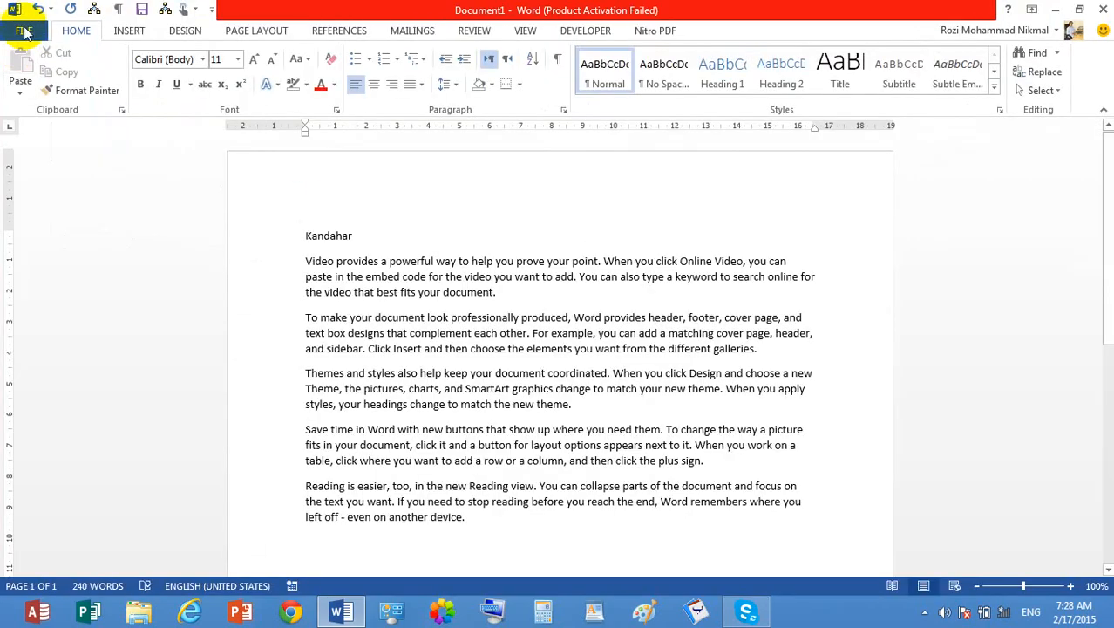
- Choose Canon iR2420 UFRII LT (Copy 1) as the printer in the document's print settings
click(27, 31)
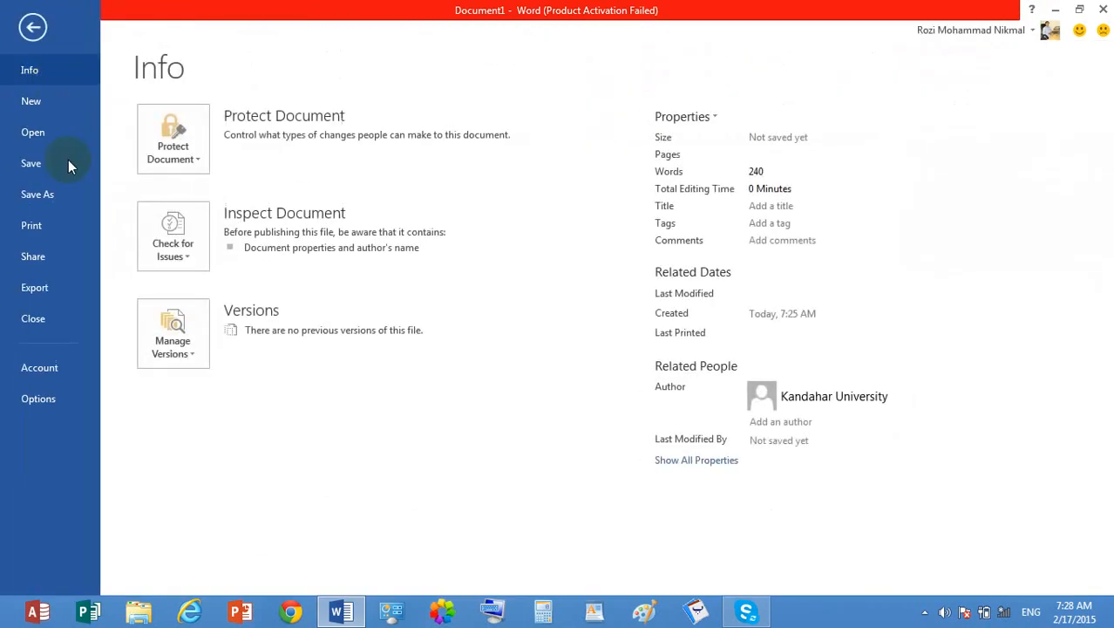
click(31, 225)
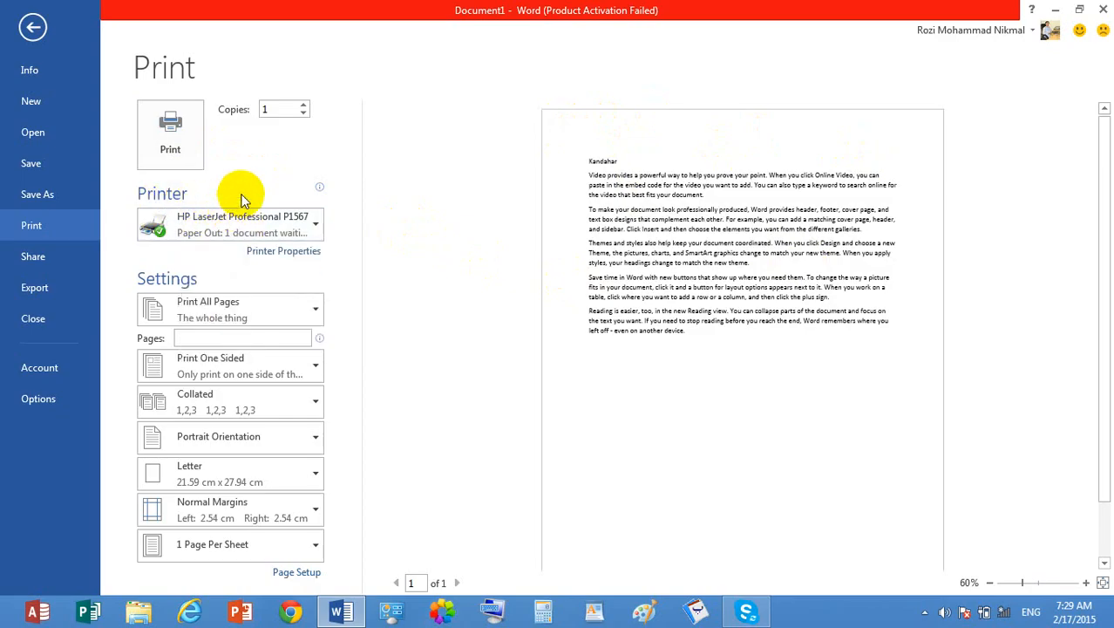
mouse_move(248, 200)
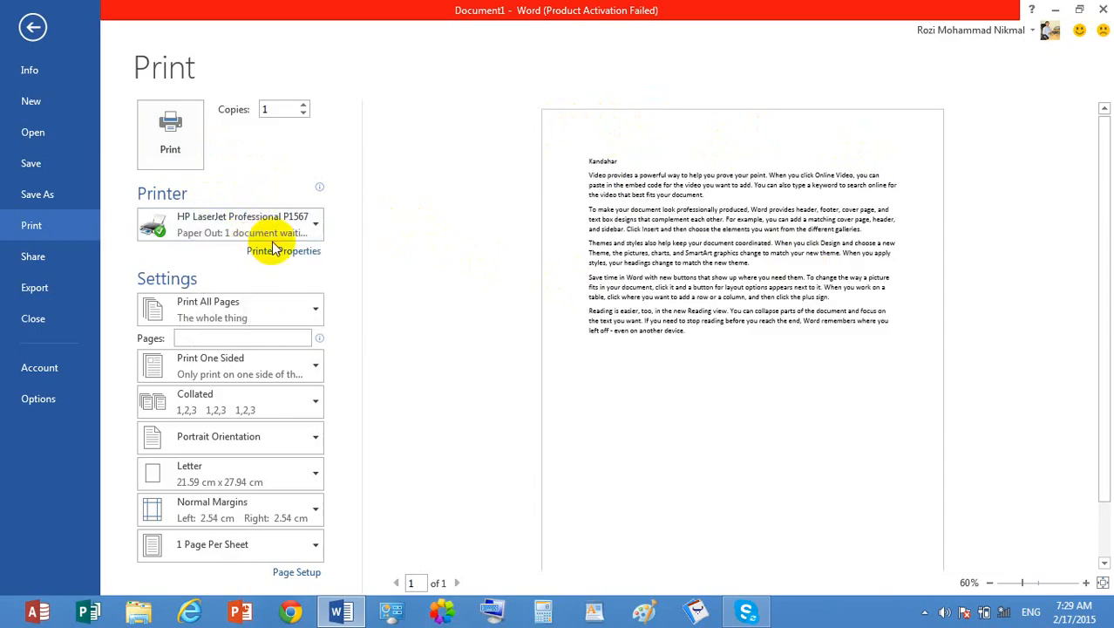
mouse_move(274, 239)
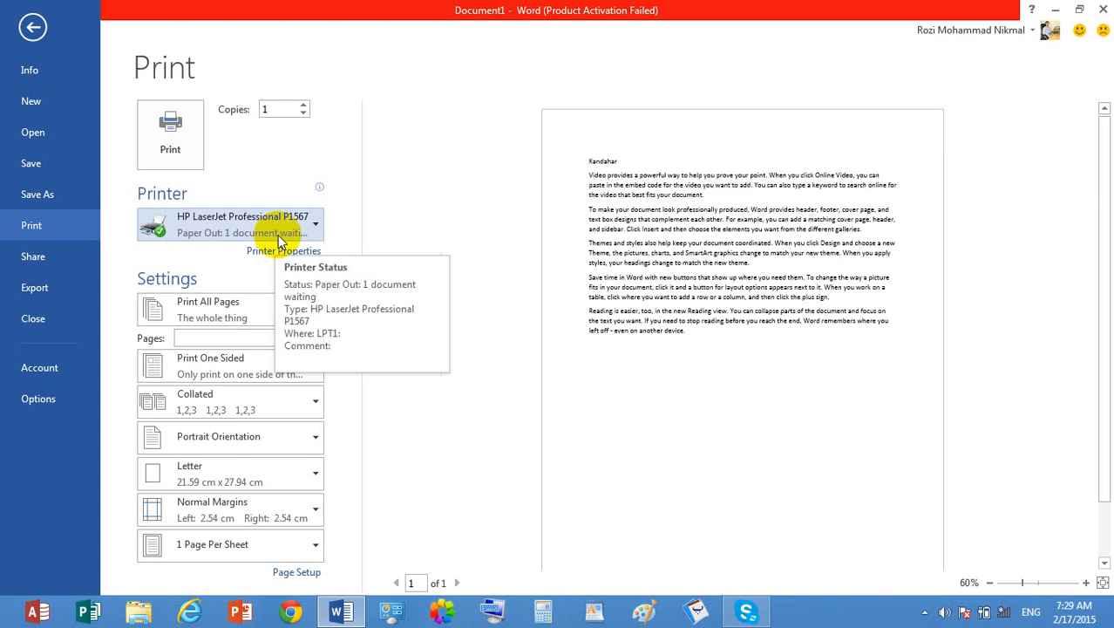
click(277, 234)
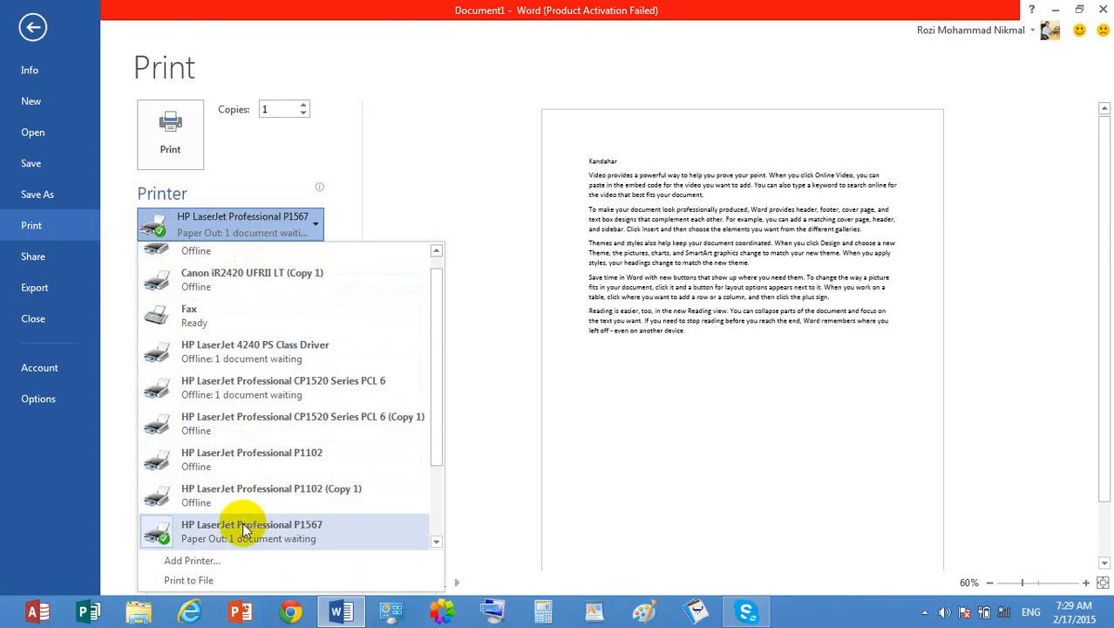
click(272, 295)
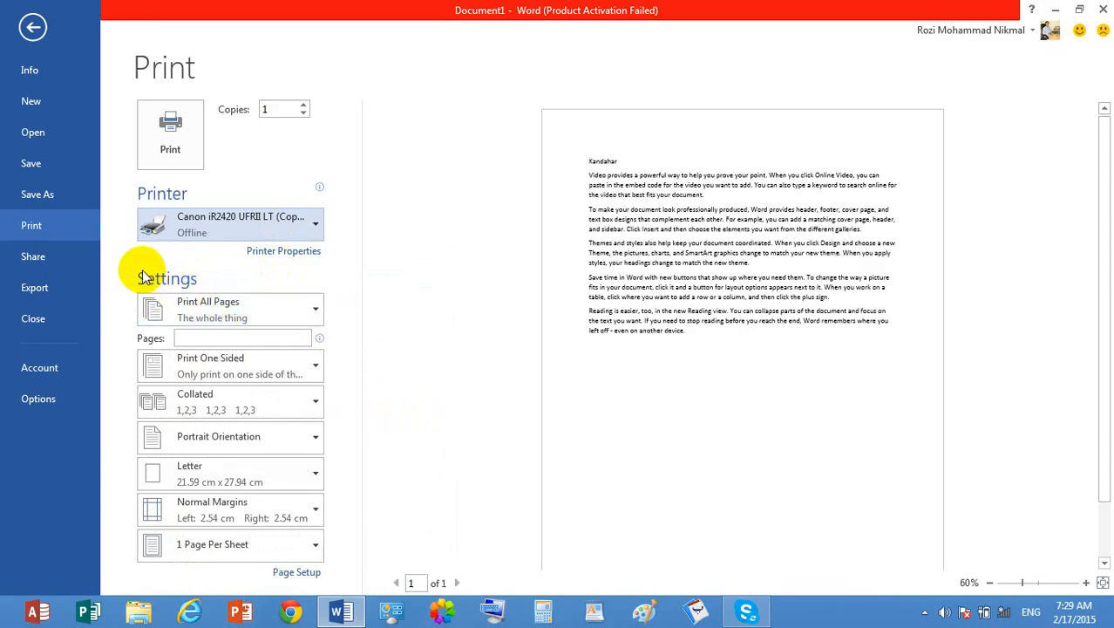
- Select the Kandahar line with the first paragraph and set the print range to Print Selection, then return to the document
click(222, 306)
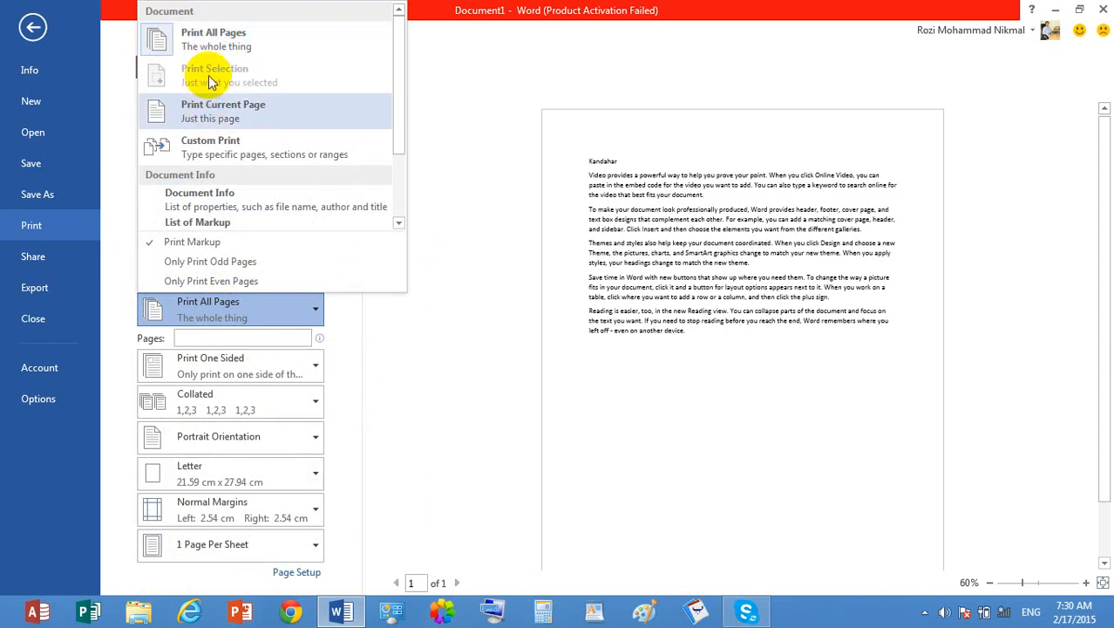
click(33, 29)
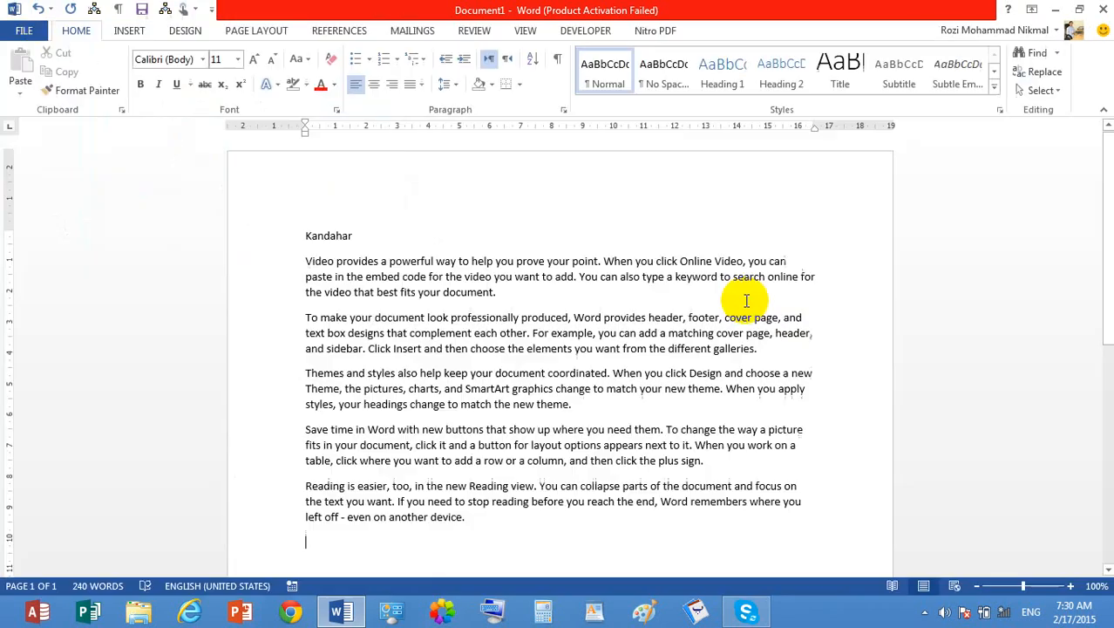
click(512, 292)
drag(512, 292, 304, 243)
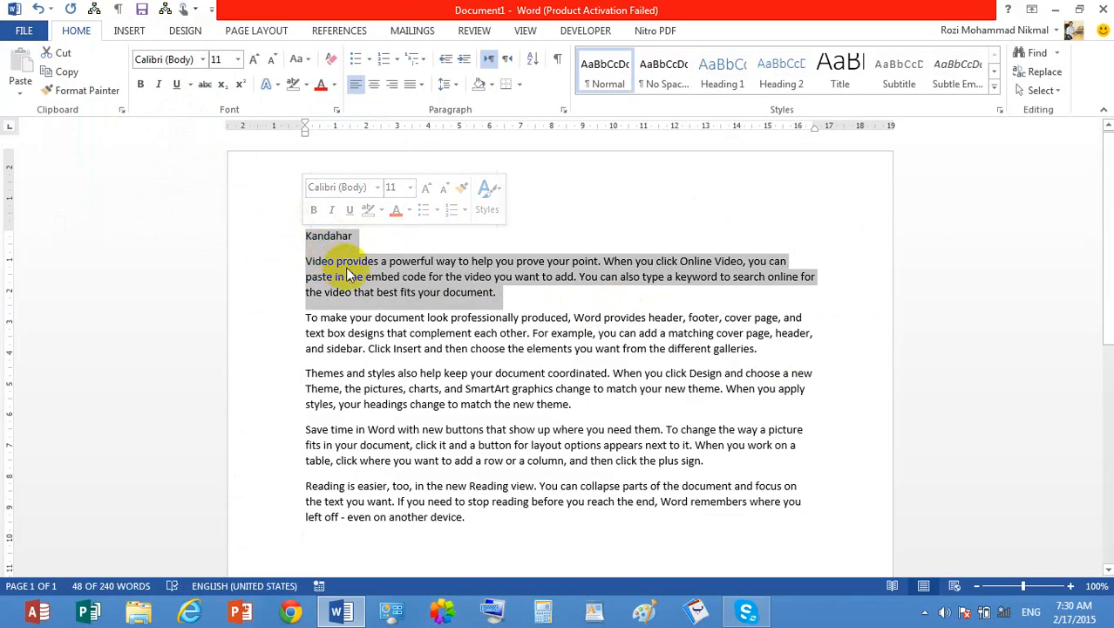
key(ctrl+p)
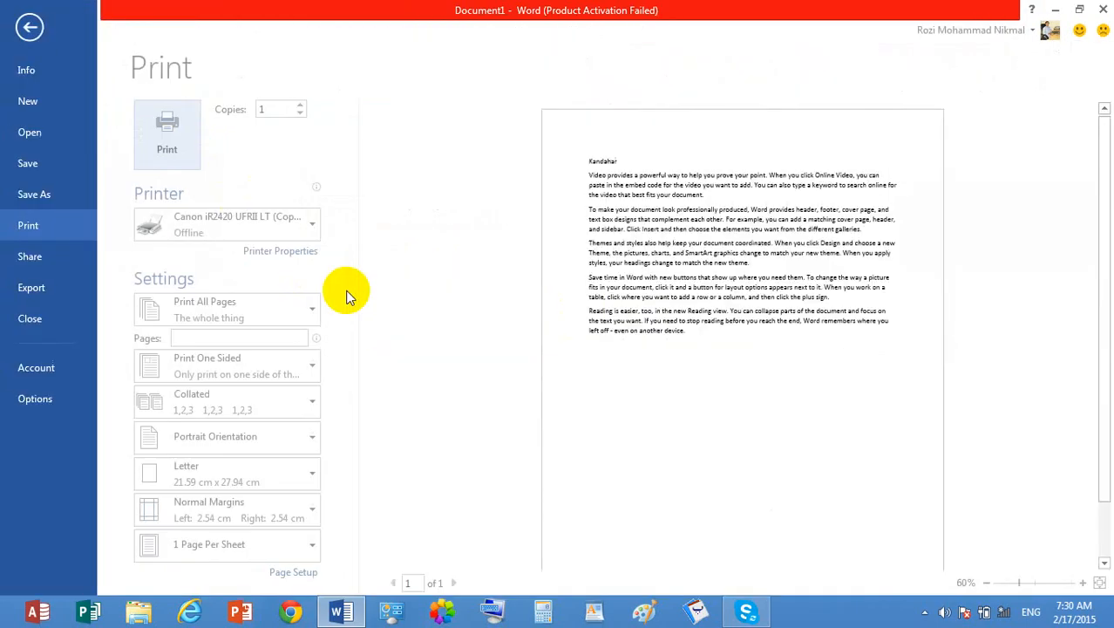
click(244, 316)
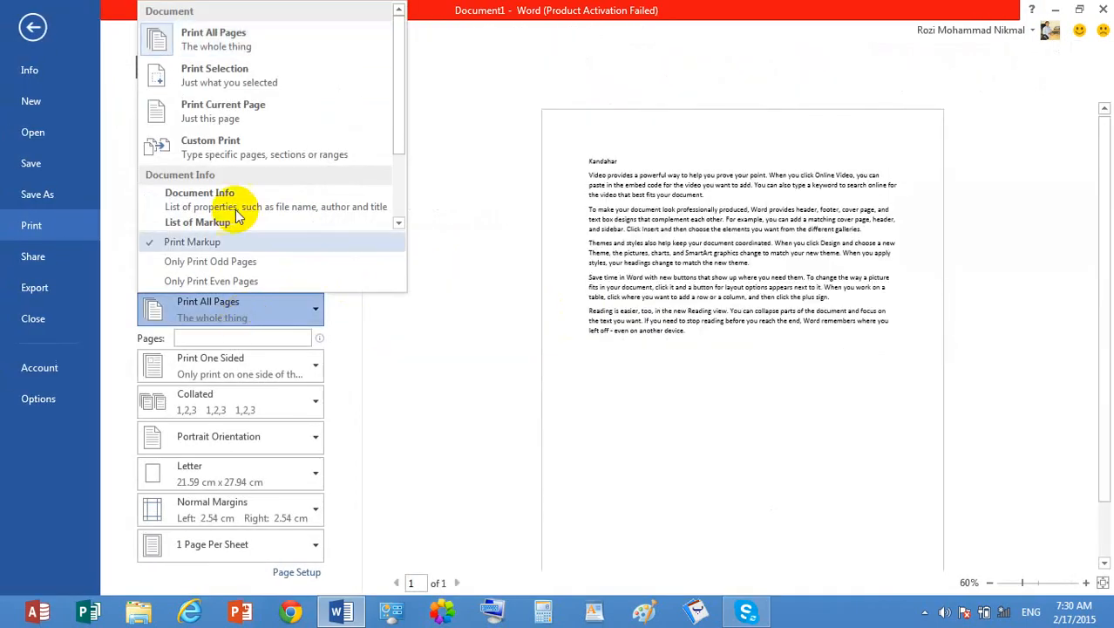
click(244, 84)
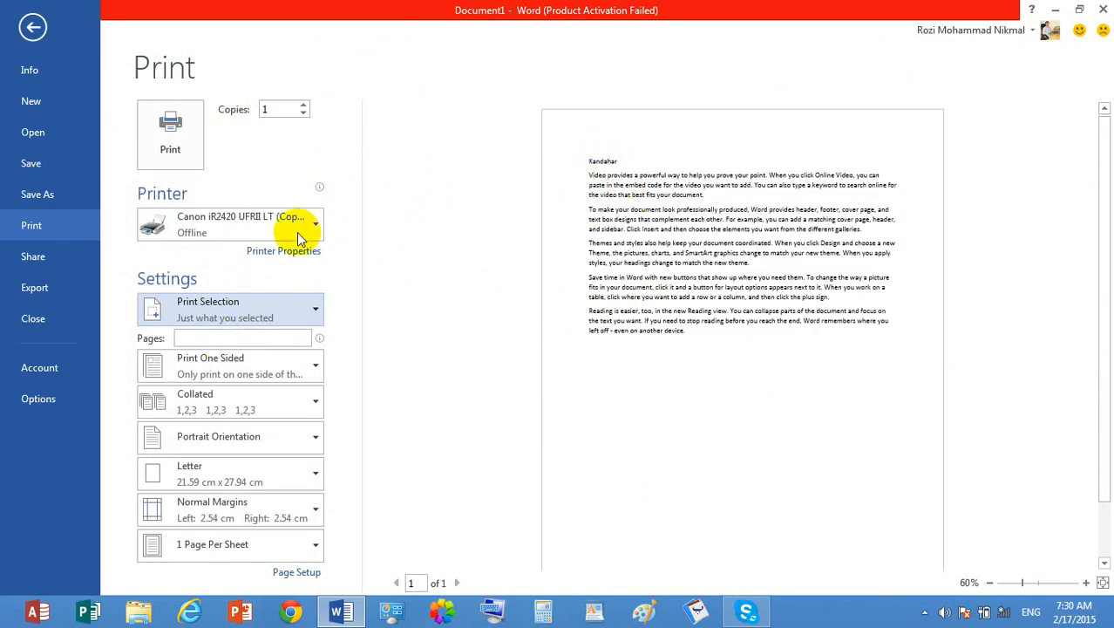
click(281, 307)
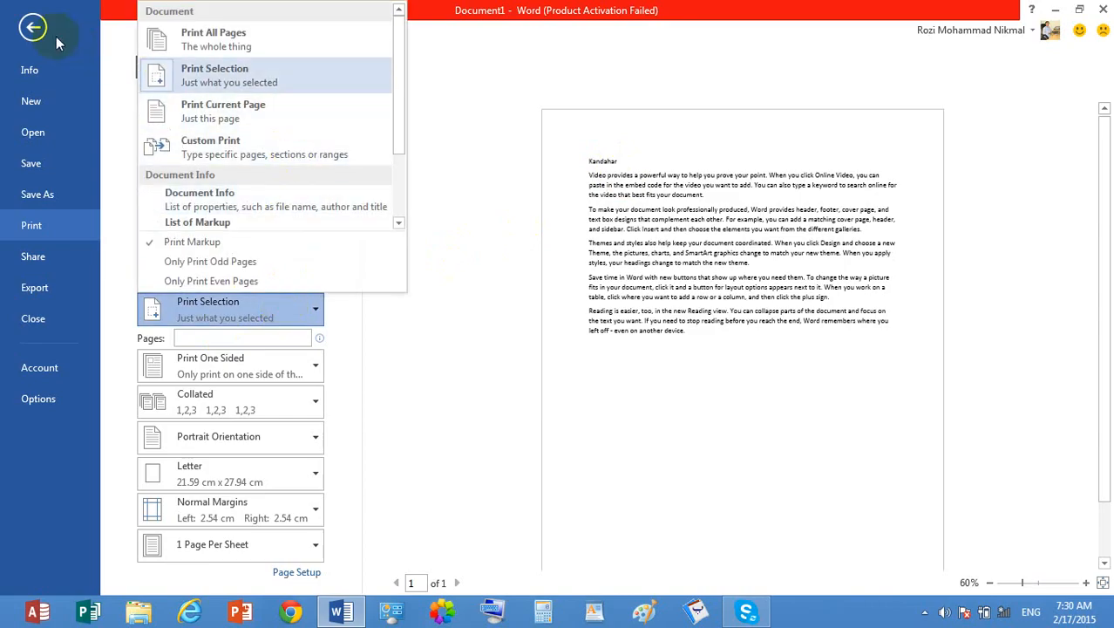
click(33, 28)
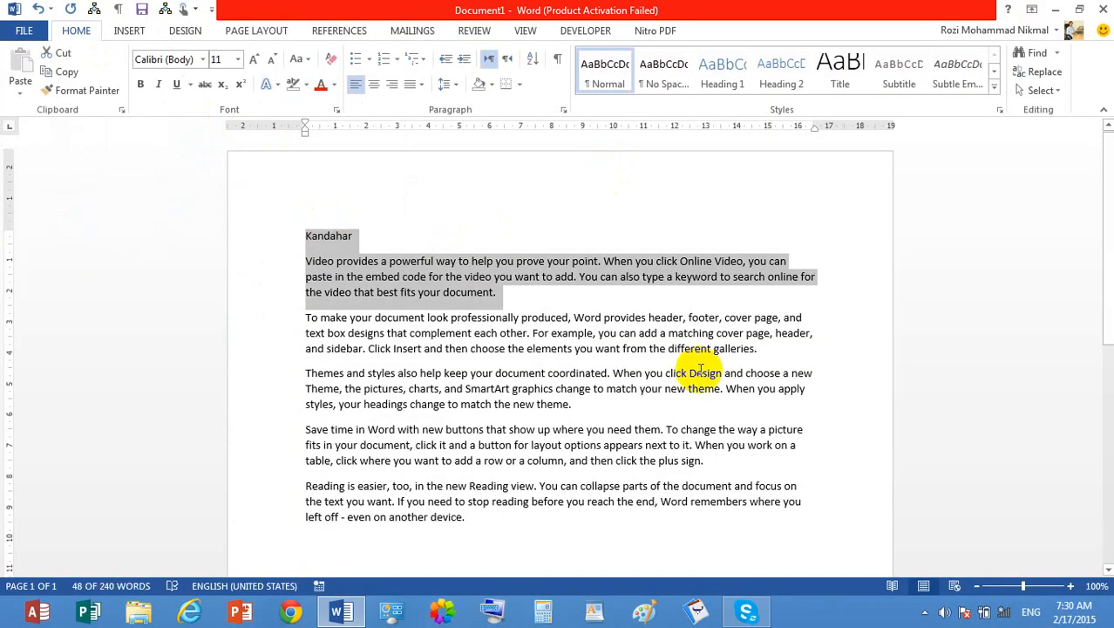
- Copy the entire document text and paste it repeatedly to extend the document to 25 pages
key(ctrl+a)
key(ctrl+c)
key(ctrl+v)
key(ctrl+v)
key(ctrl+v)
key(ctrl+v)
key(ctrl+v)
key(ctrl+v)
key(ctrl+v)
key(ctrl+v)
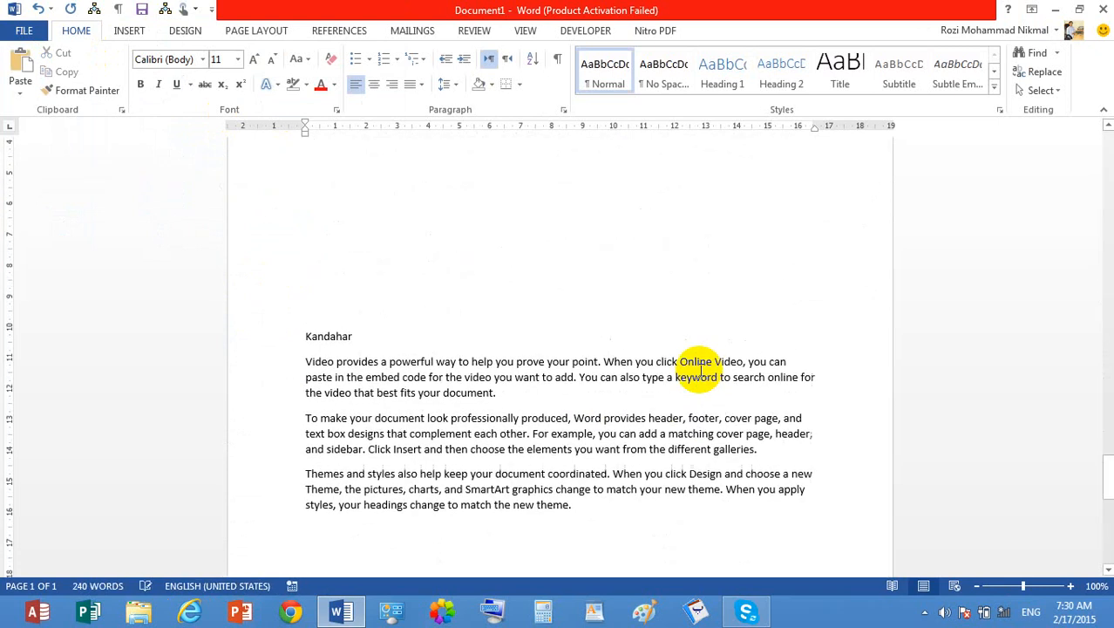
key(ctrl+v)
key(ctrl+v)
key(ctrl+v)
key(ctrl+v)
key(ctrl+v)
key(ctrl+v)
key(ctrl+v)
key(ctrl+v)
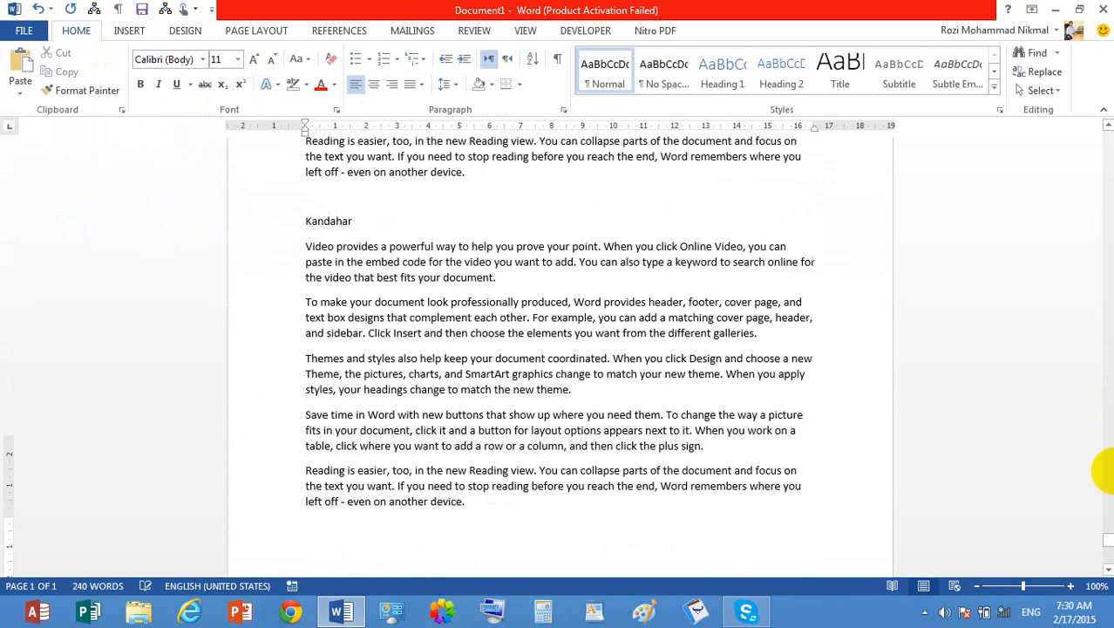
key(ctrl+v)
key(ctrl+v)
- Place the insertion point in the body text on page 14
drag(1108, 549, 1107, 369)
click(667, 275)
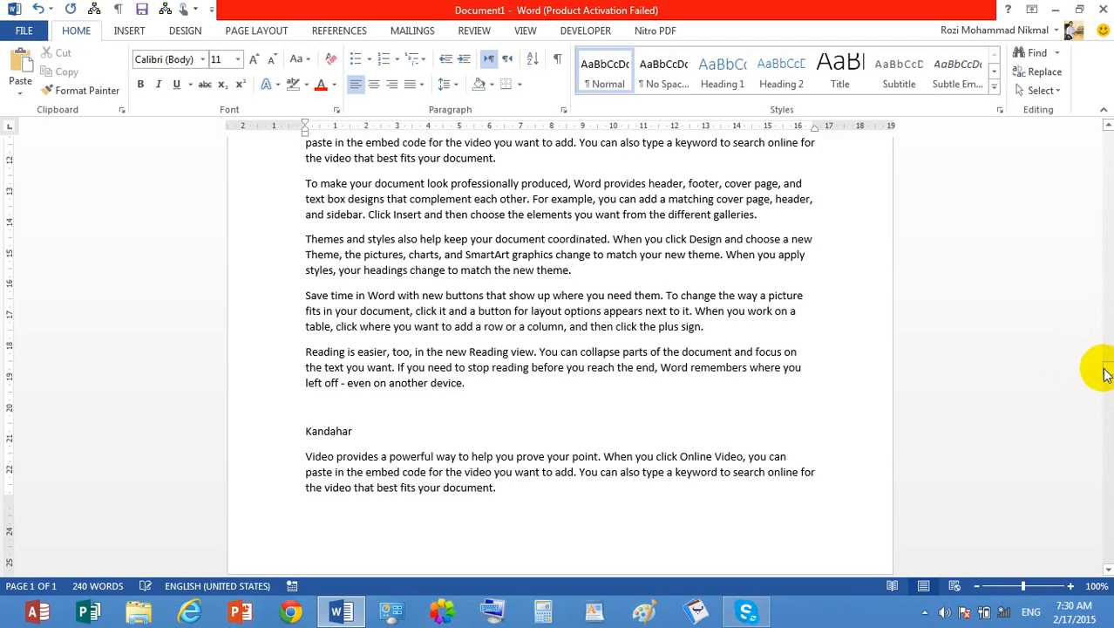
mouse_move(1107, 373)
mouse_down()
mouse_move(1093, 368)
mouse_move(1104, 362)
mouse_move(1097, 368)
mouse_up()
click(582, 348)
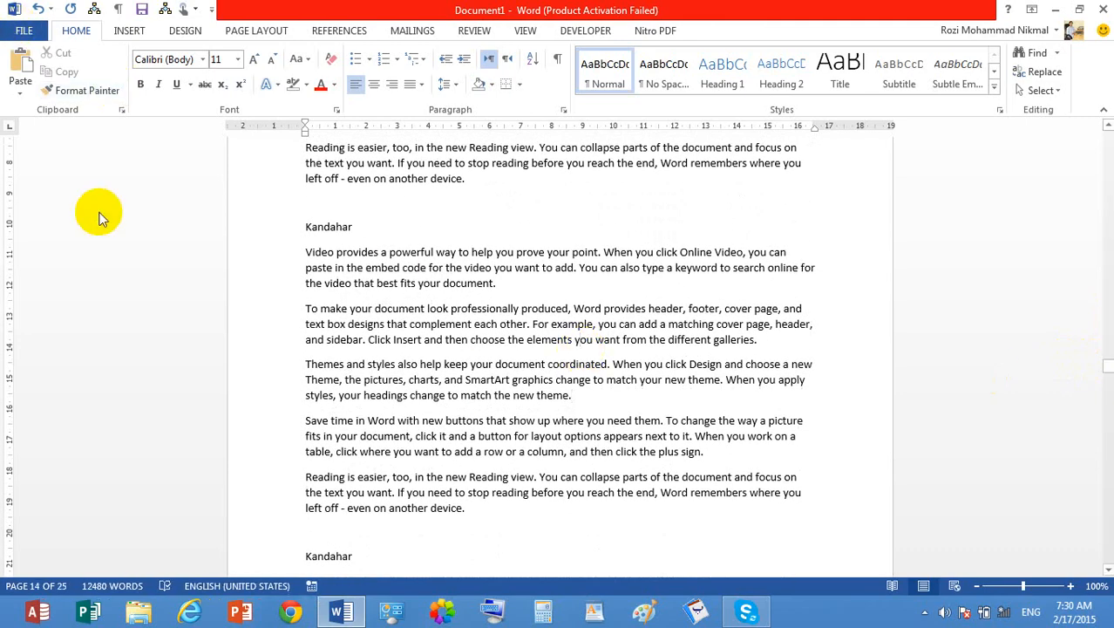
- Set the print range to Print Current Page for page 14
key(ctrl+p)
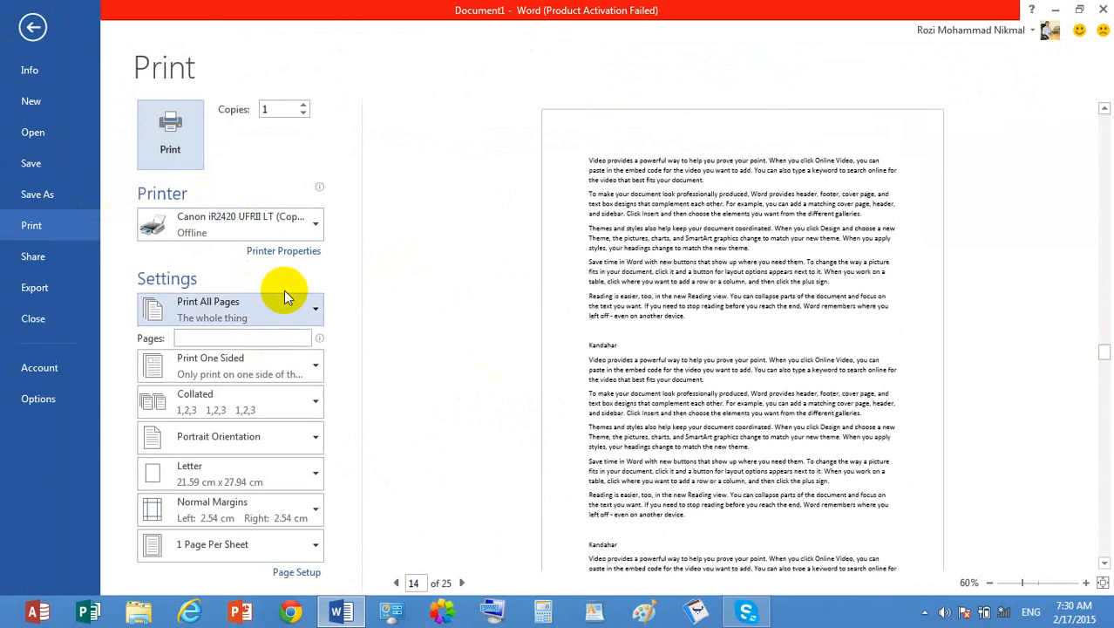
click(295, 301)
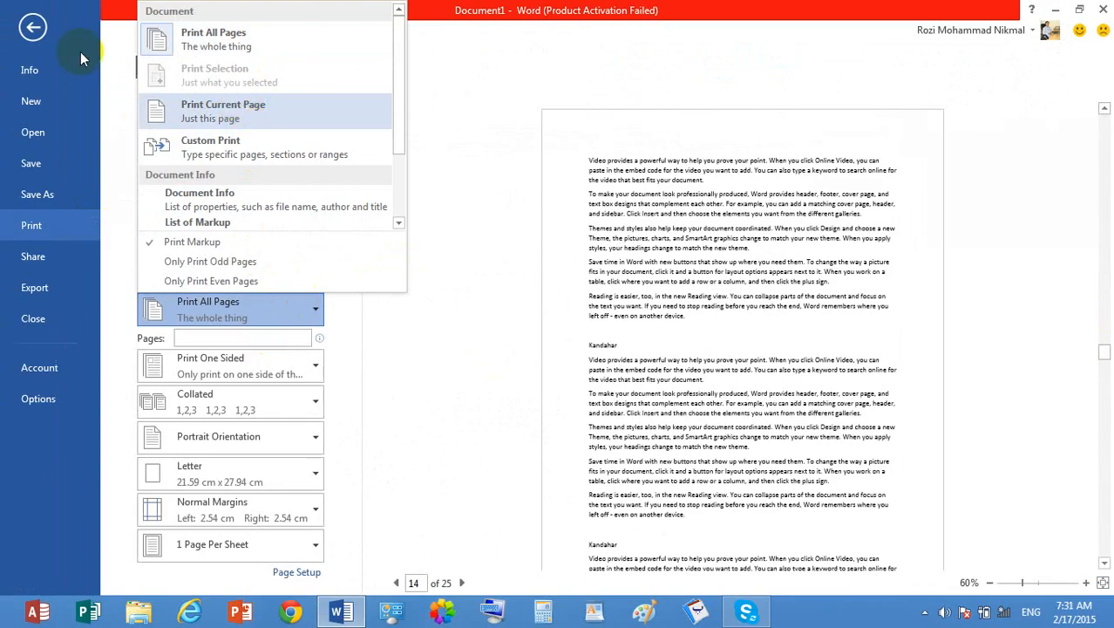
click(33, 27)
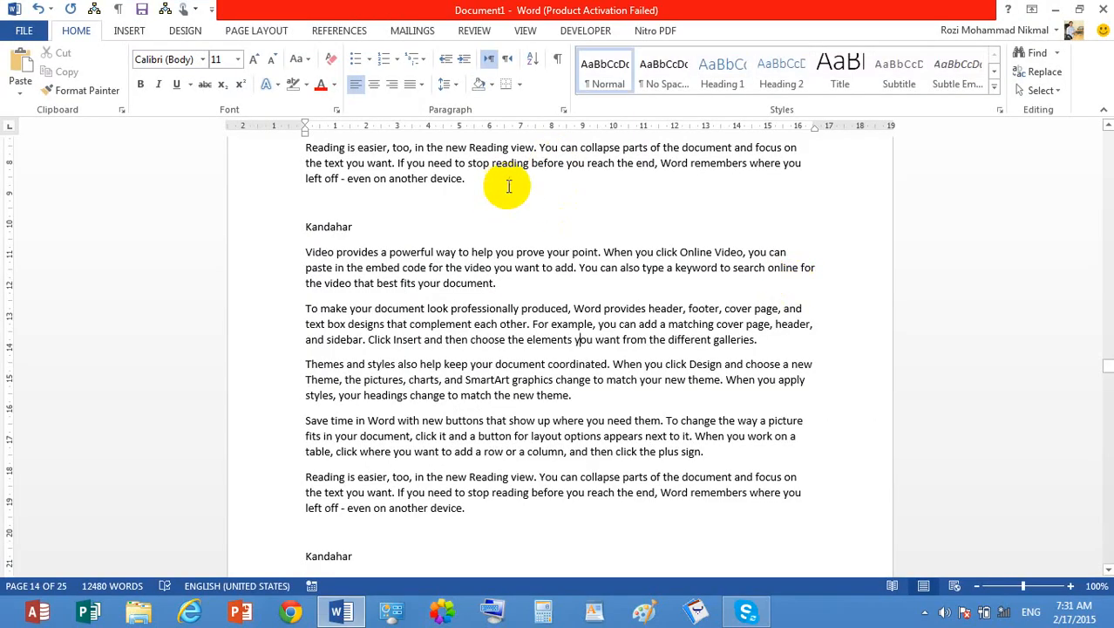
click(526, 197)
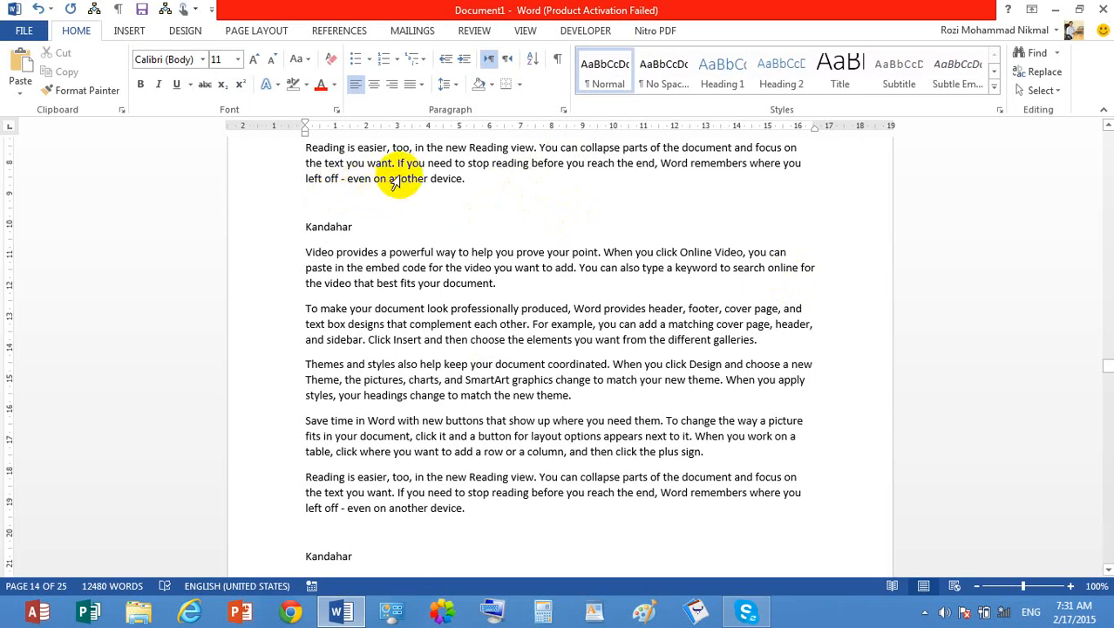
key(ctrl+p)
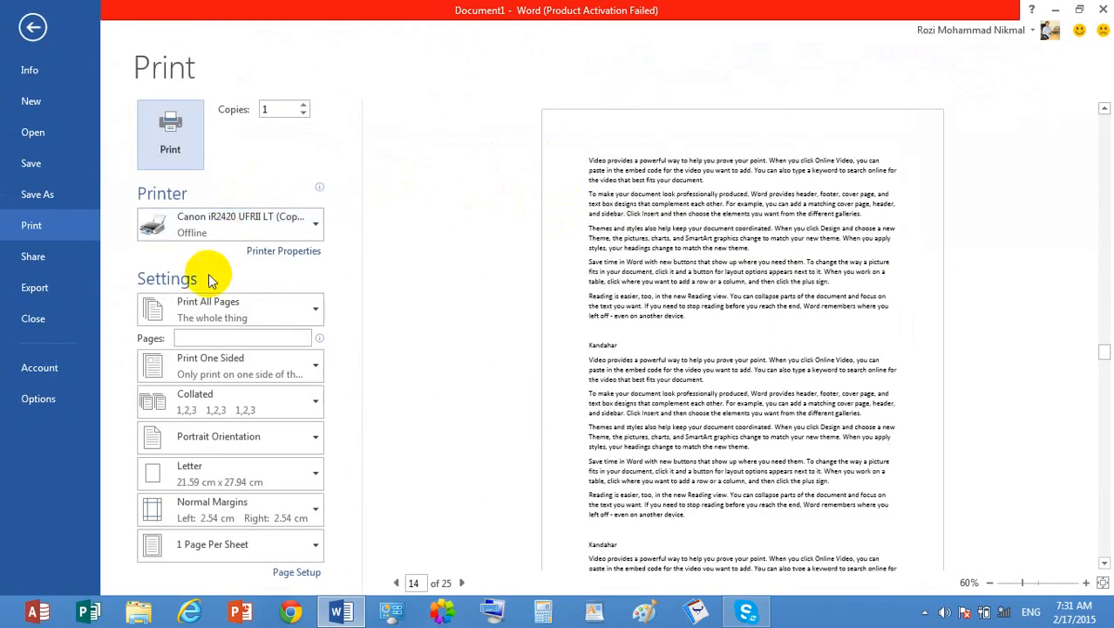
click(209, 308)
click(251, 194)
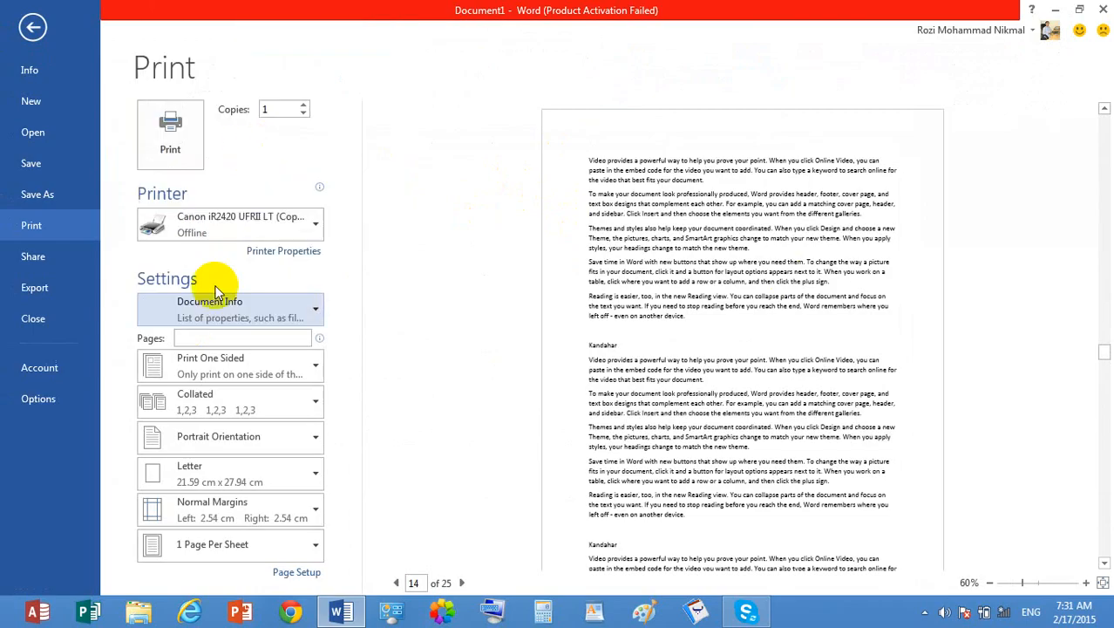
click(217, 310)
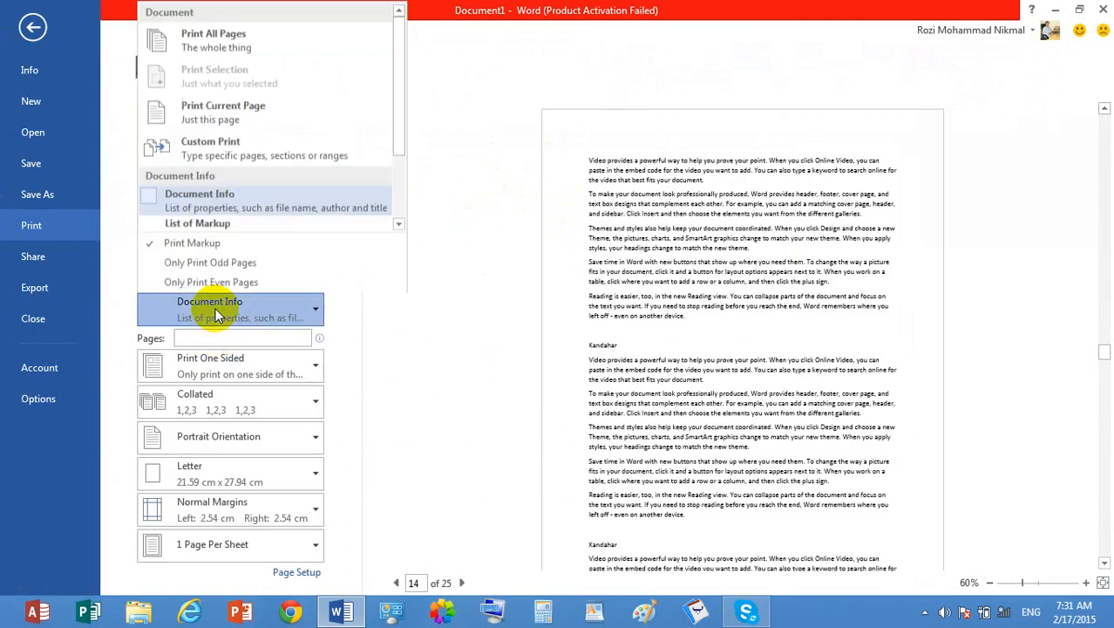
click(242, 100)
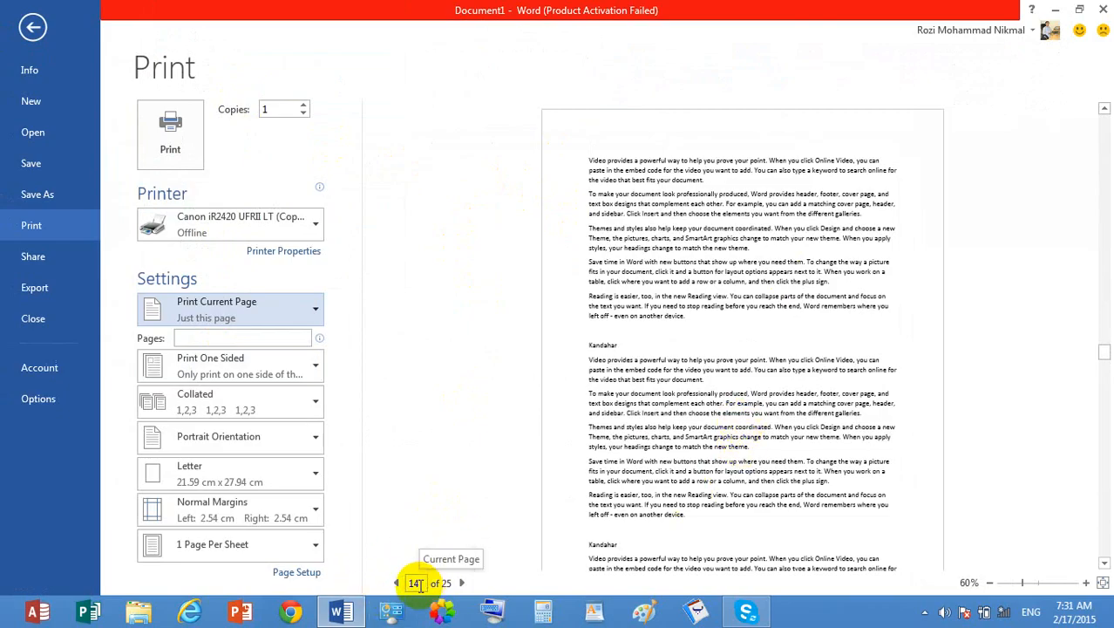
- Set the print range to Custom Print with pages 2,6,9-20
click(272, 307)
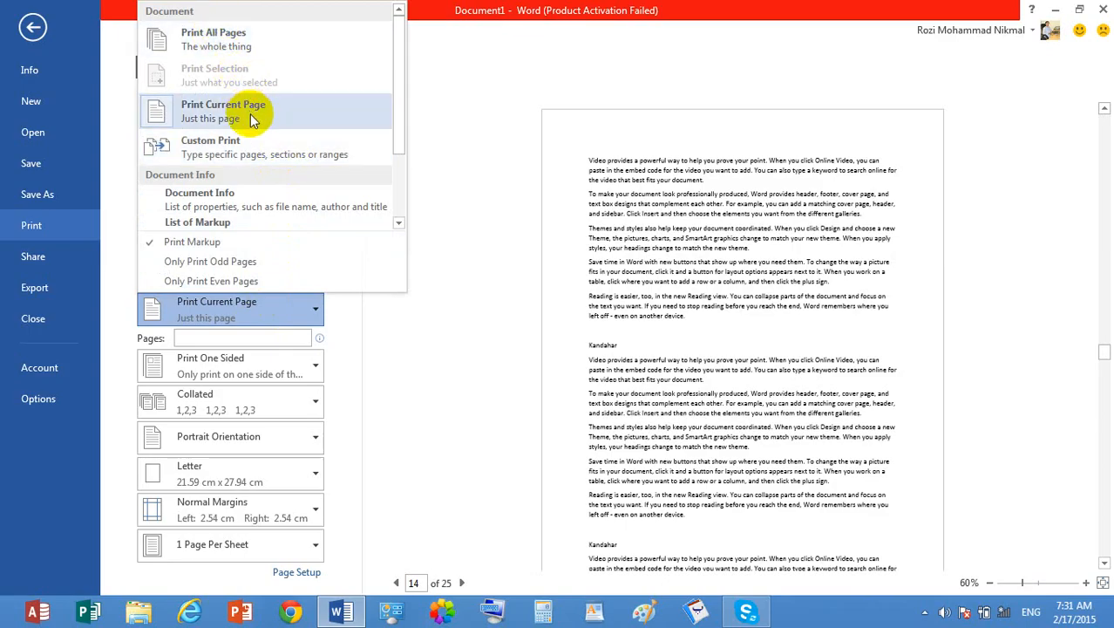
click(254, 144)
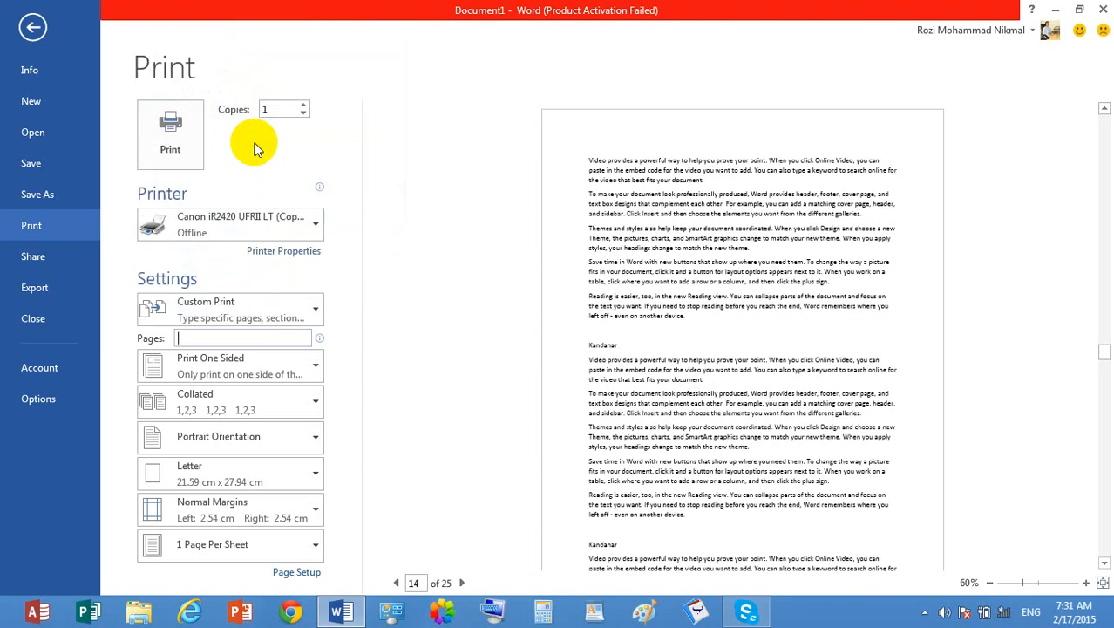
click(232, 340)
text(2)
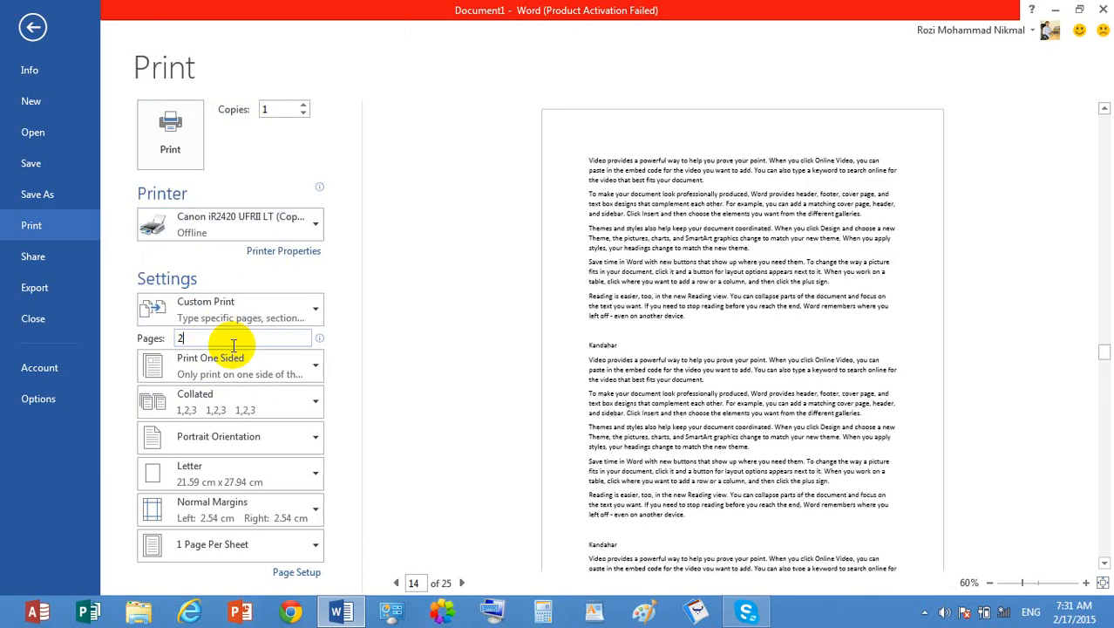
text(,6,9-20)
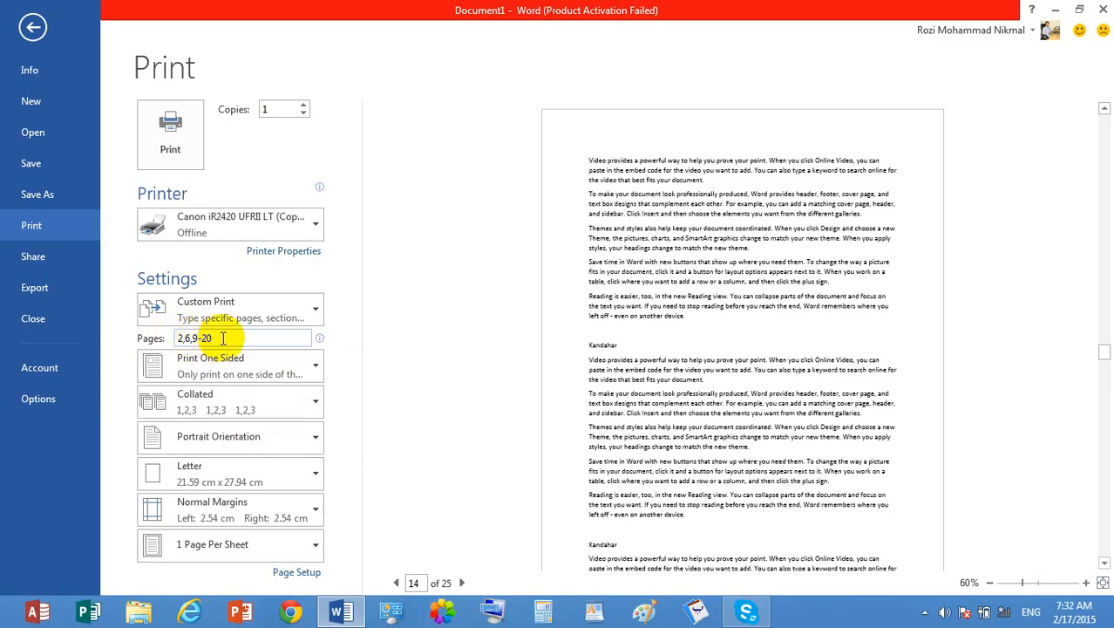
drag(200, 334, 202, 339)
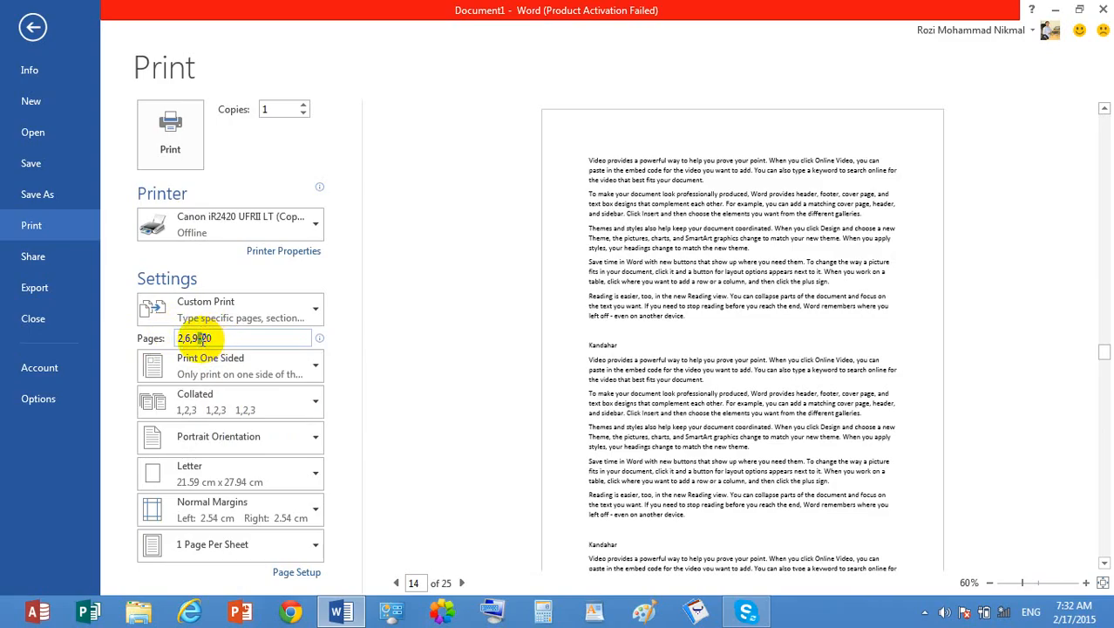
click(256, 338)
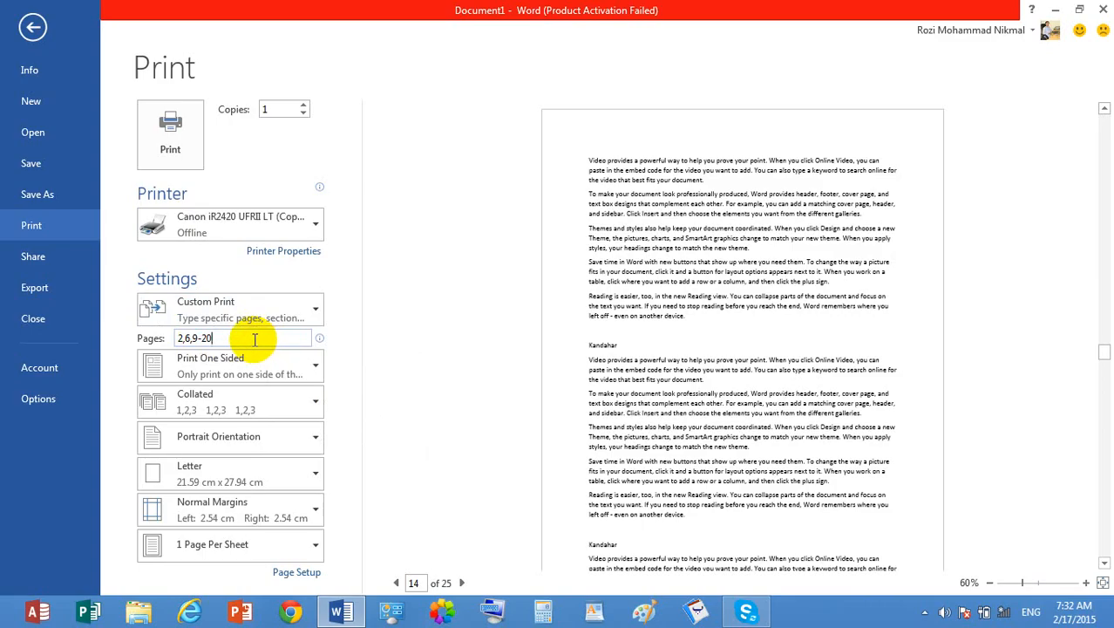
click(251, 339)
drag(252, 339, 172, 340)
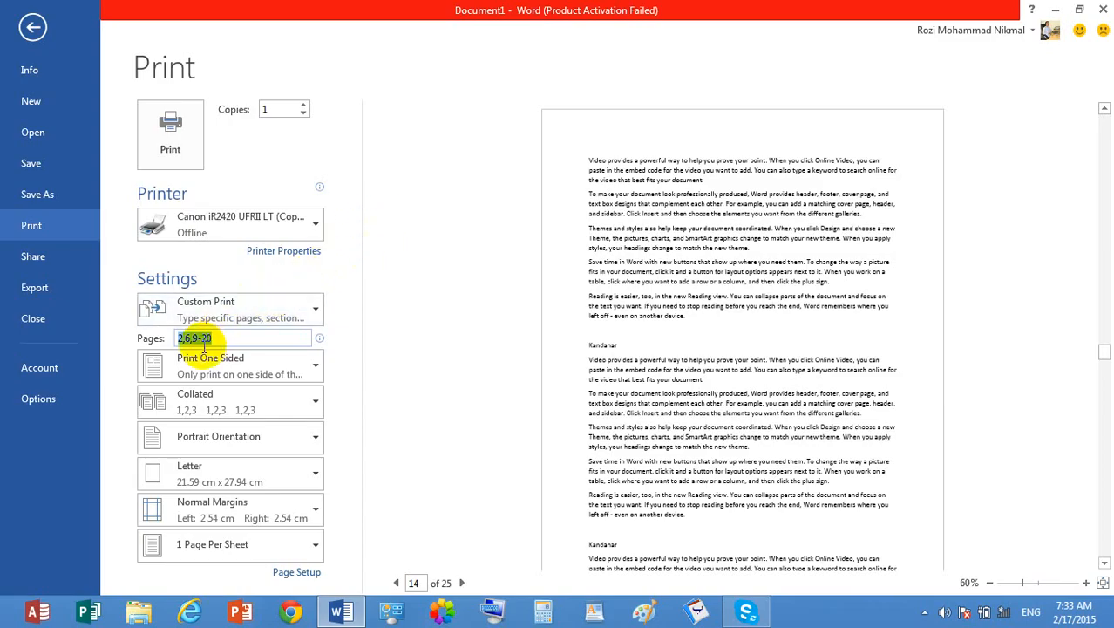
- Look over the one-sided and print range choices, and view the document's properties on the Info page
click(231, 359)
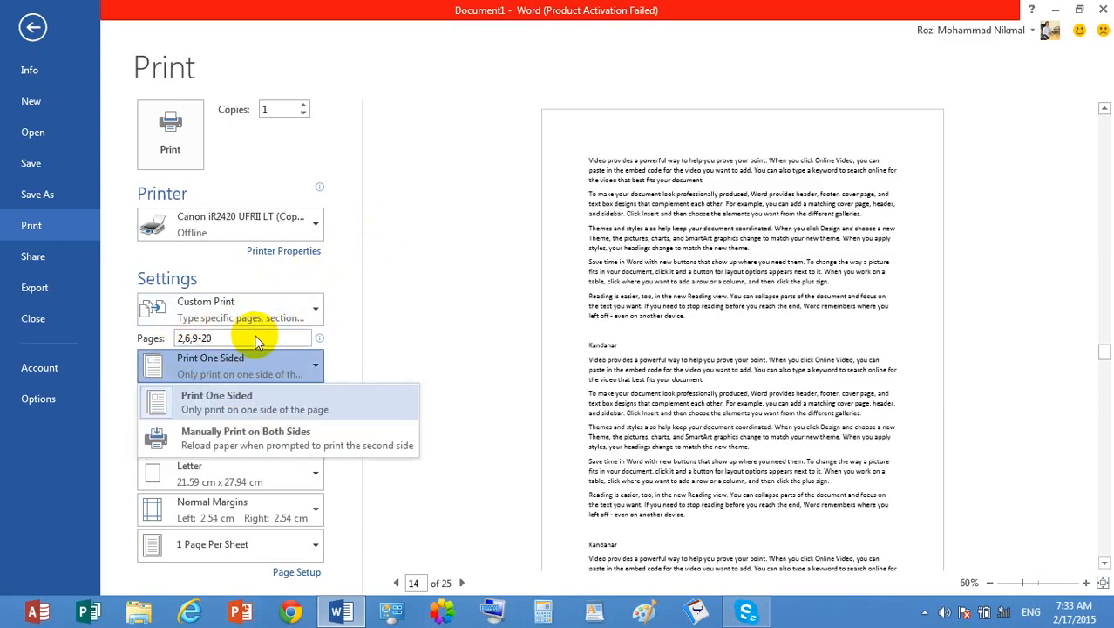
click(256, 337)
click(299, 306)
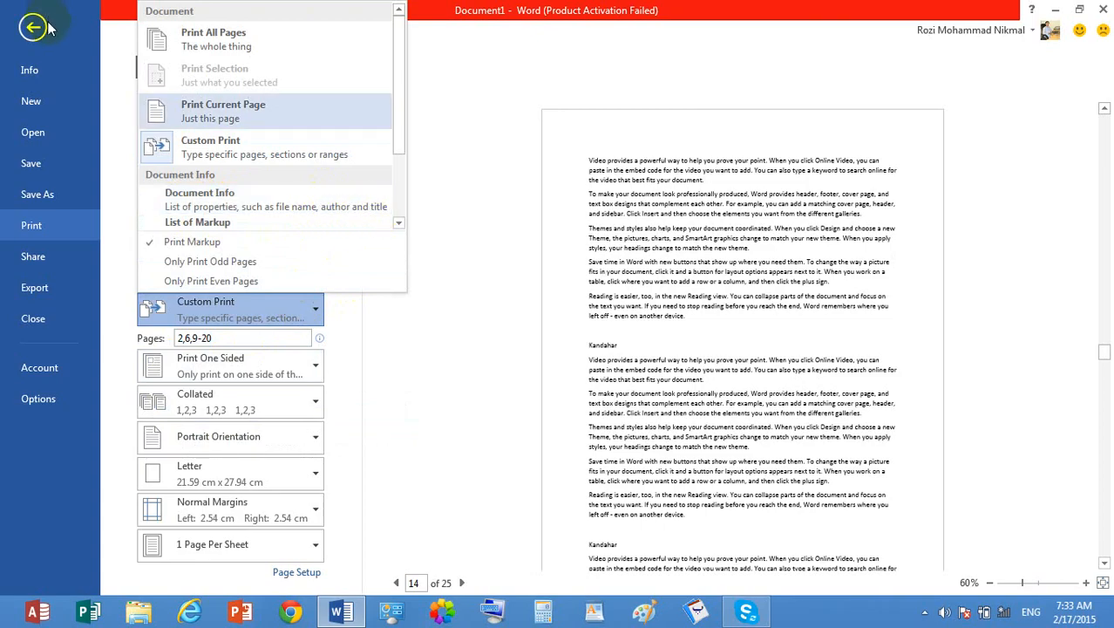
click(29, 72)
click(30, 69)
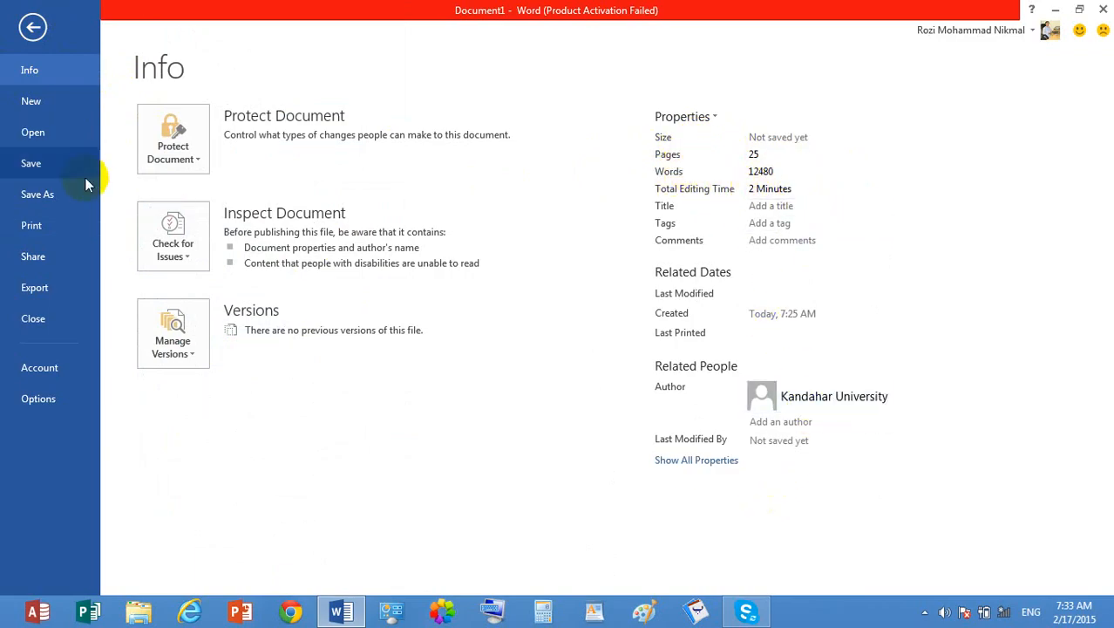
- Set the print range to Document Info and return to the document
click(68, 219)
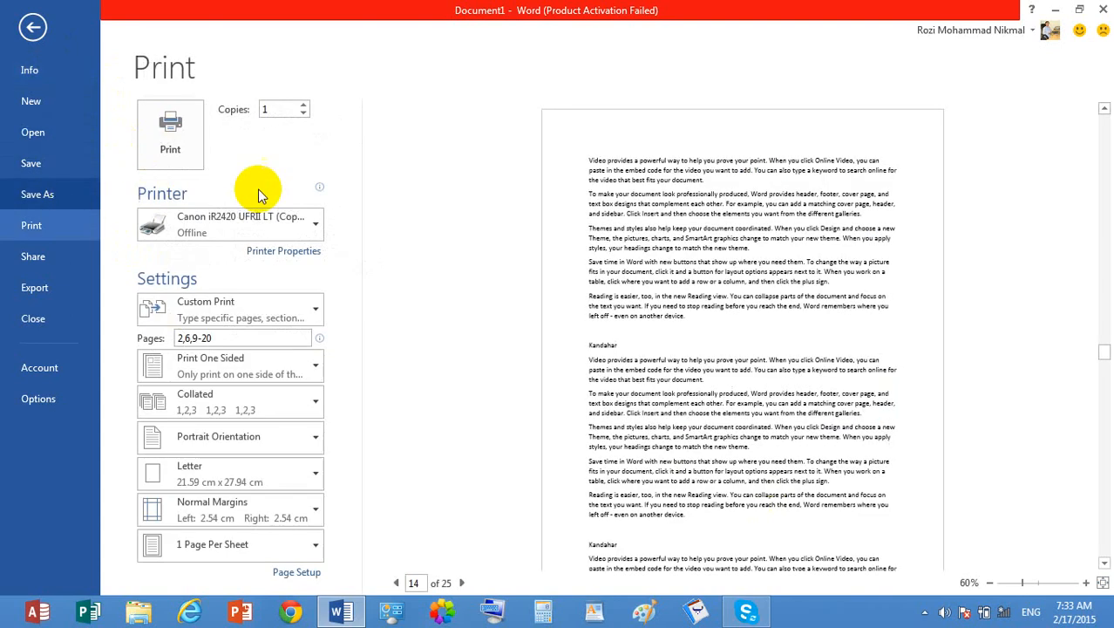
click(284, 306)
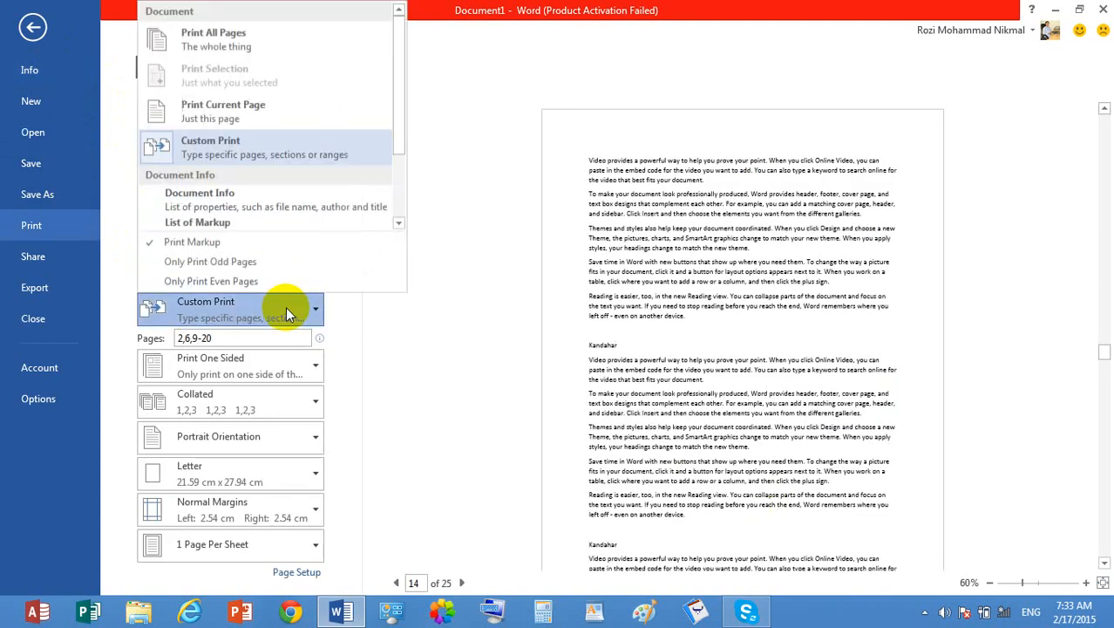
click(195, 206)
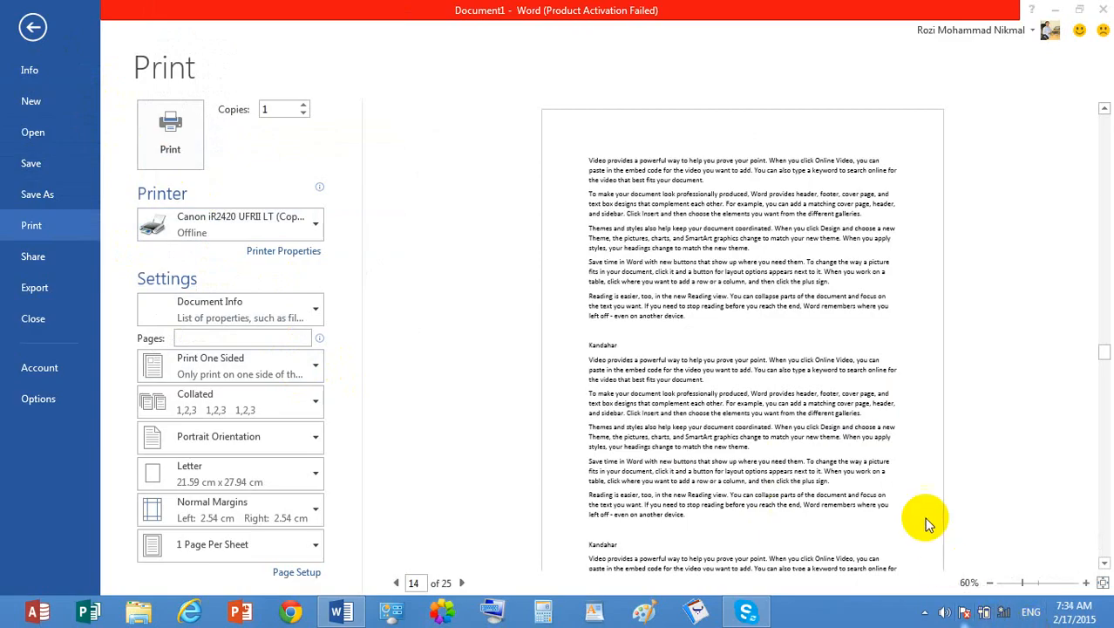
click(277, 312)
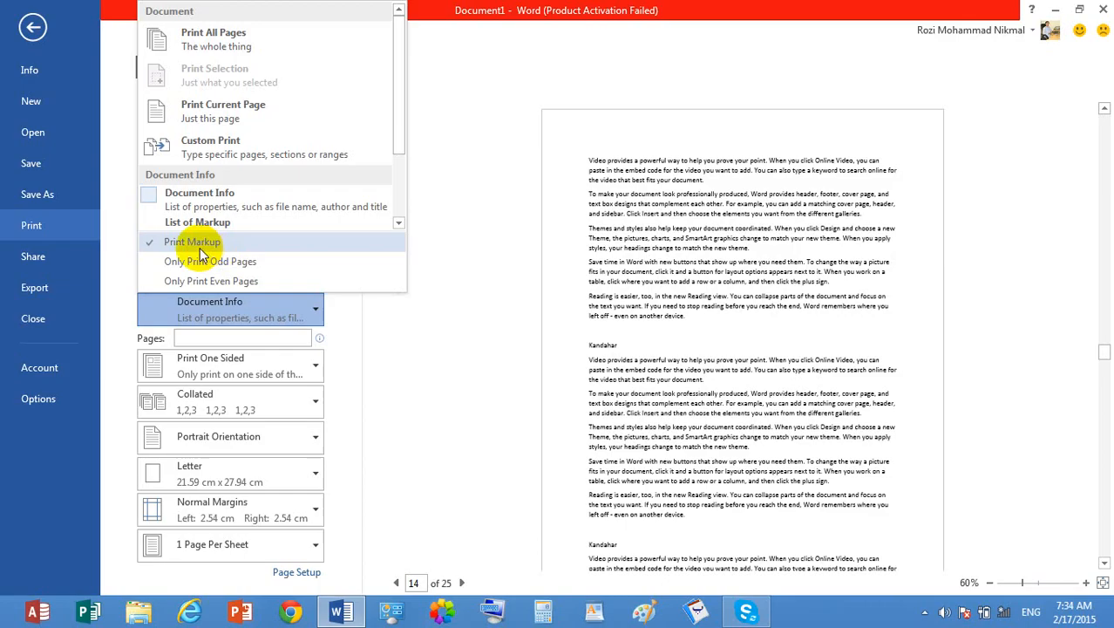
click(32, 27)
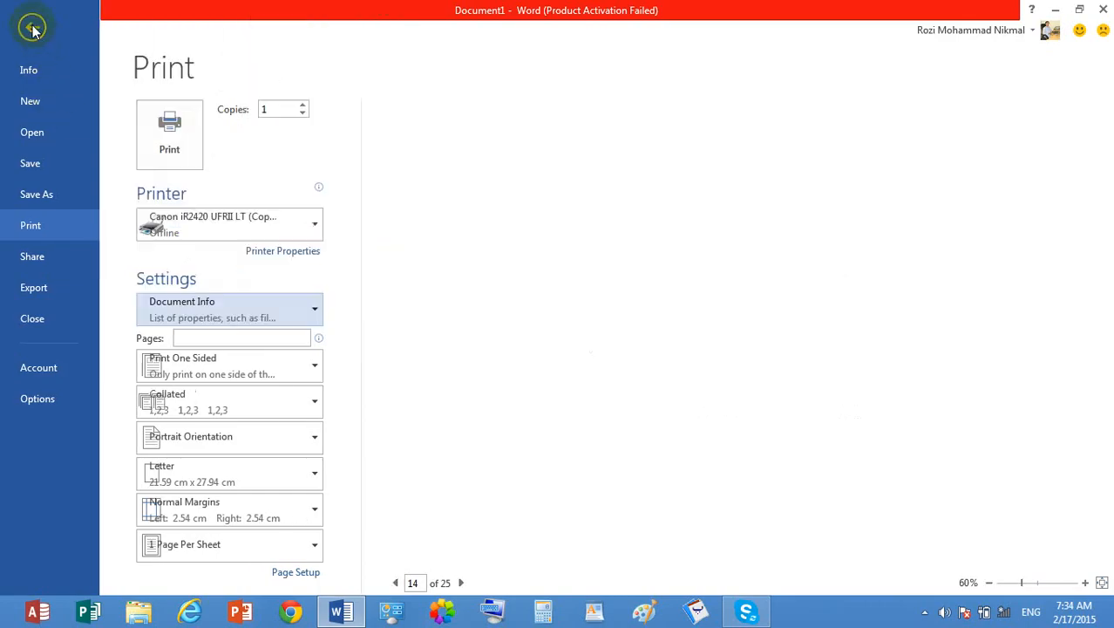
click(32, 27)
- Add the comment "Kandahar the name of a province" to the Kandahar line on page 14
double_click(314, 227)
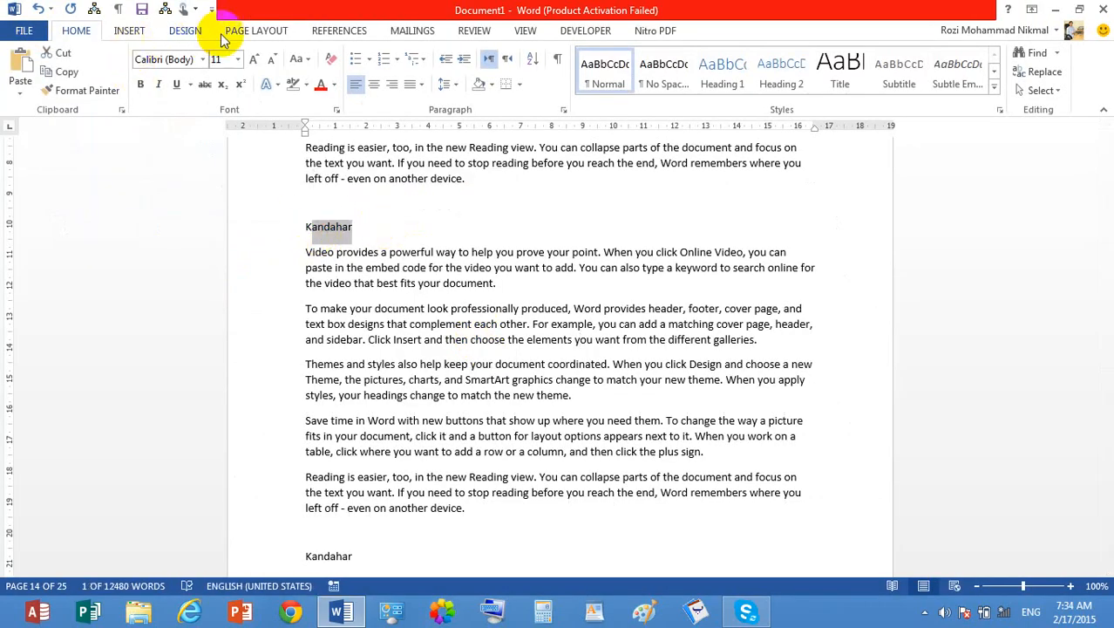
click(472, 33)
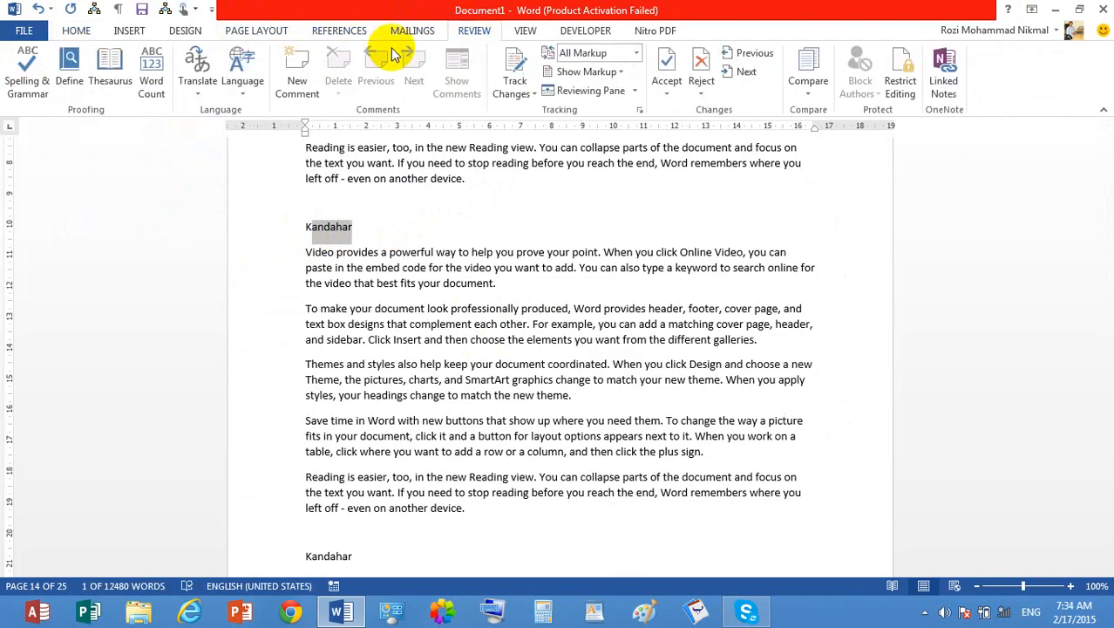
click(297, 63)
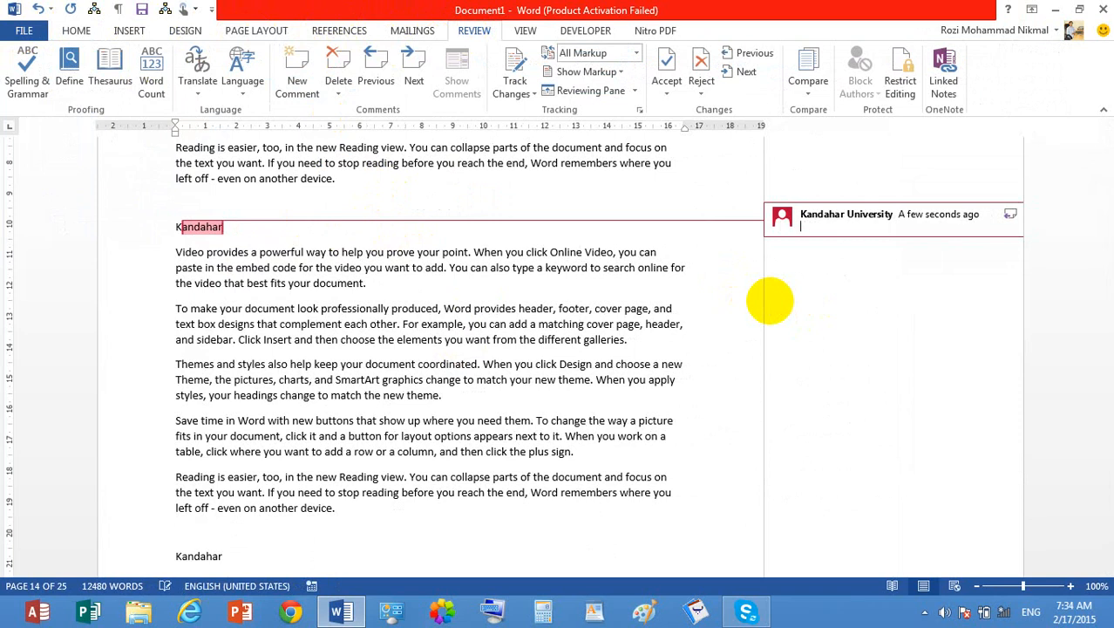
text(Kandahar the name of a province)
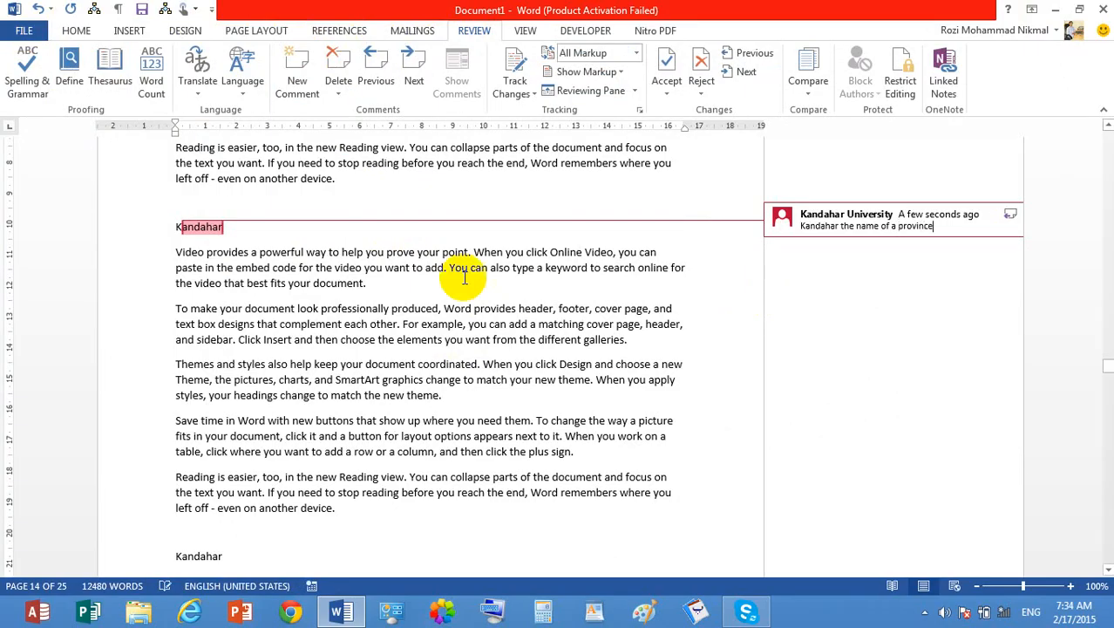
click(391, 269)
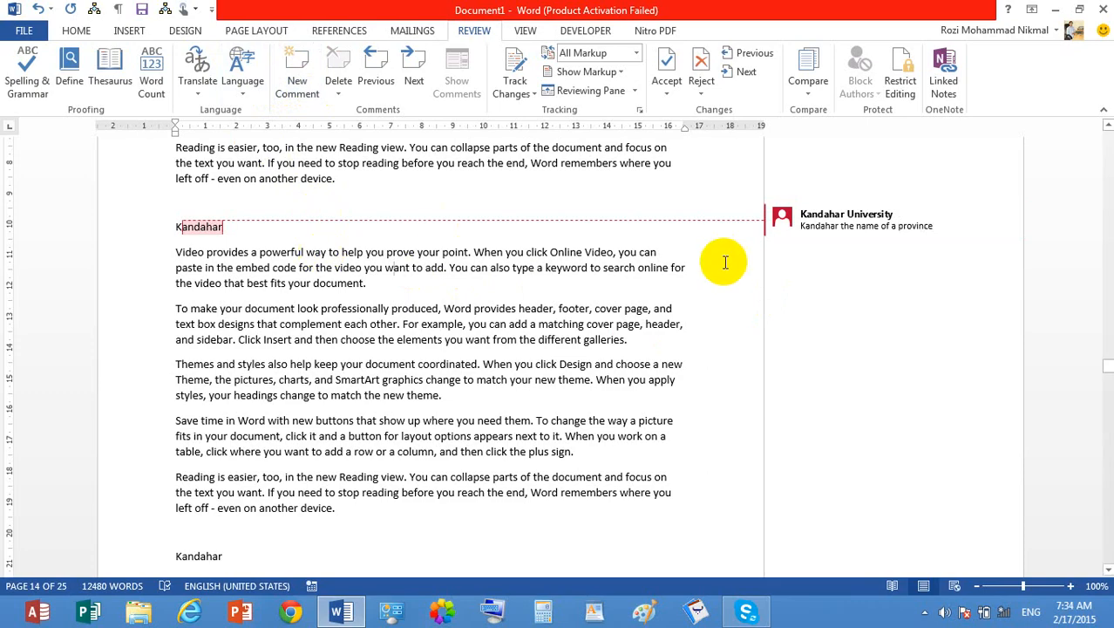
click(498, 252)
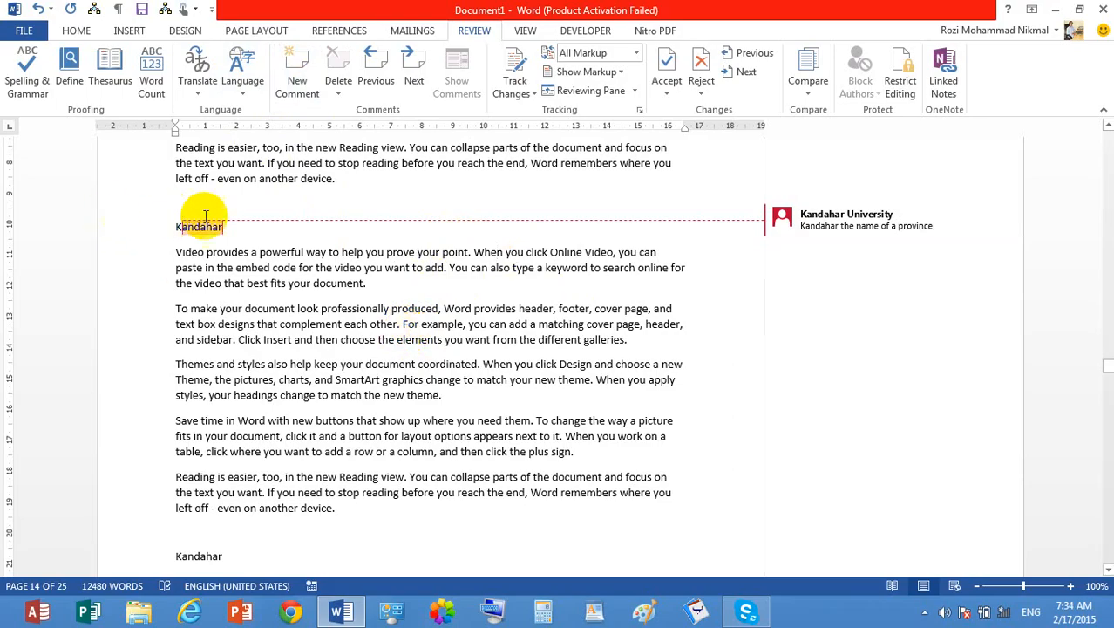
click(237, 226)
drag(237, 226, 168, 227)
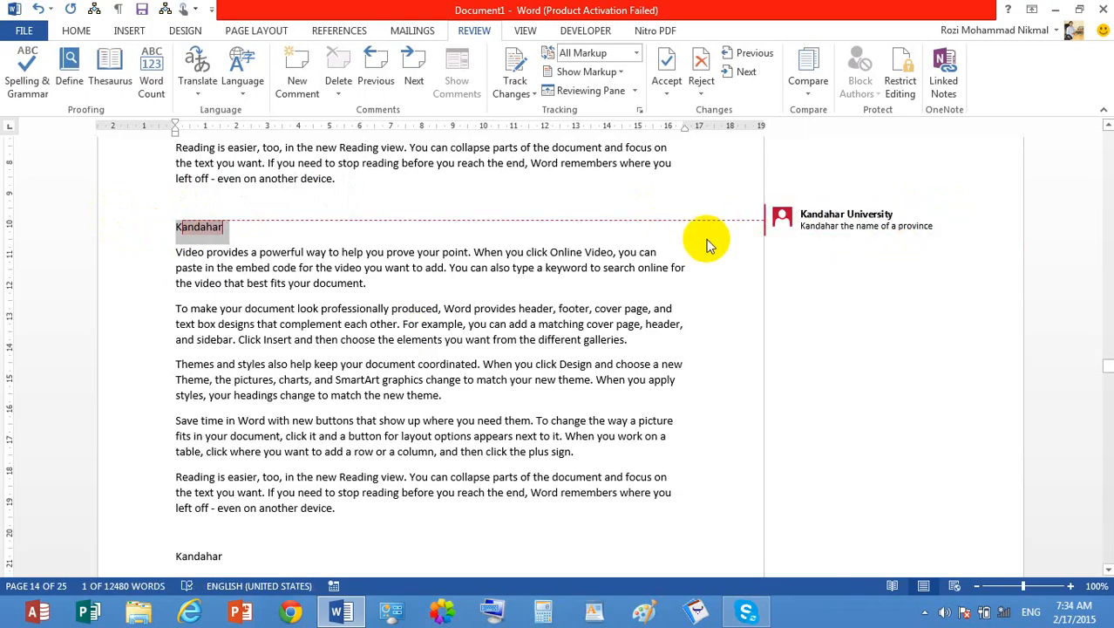
click(235, 231)
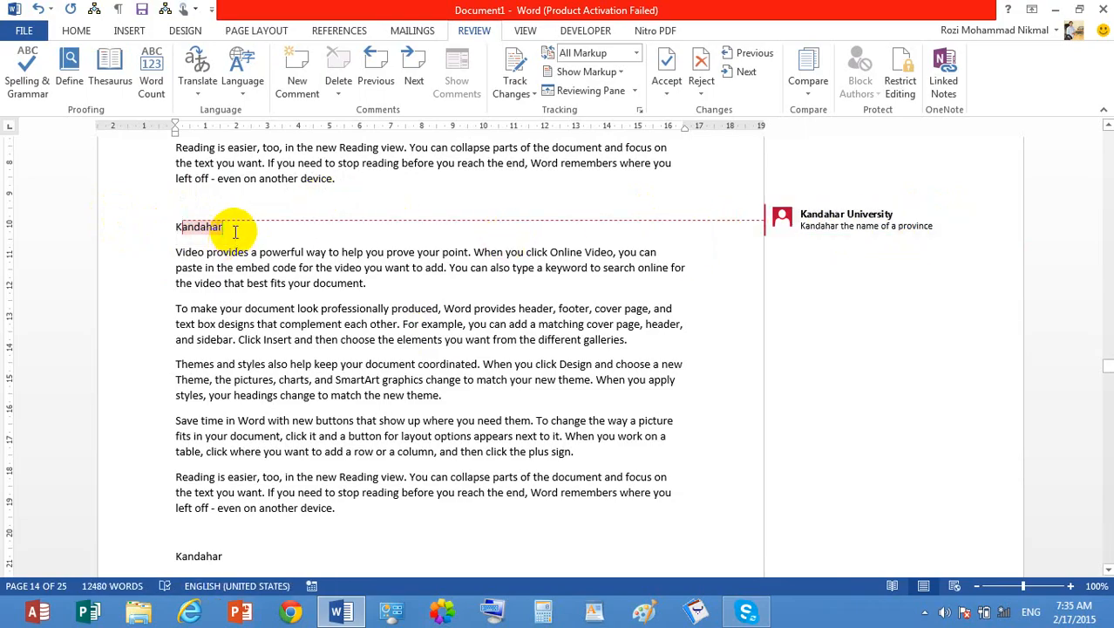
drag(238, 232, 120, 219)
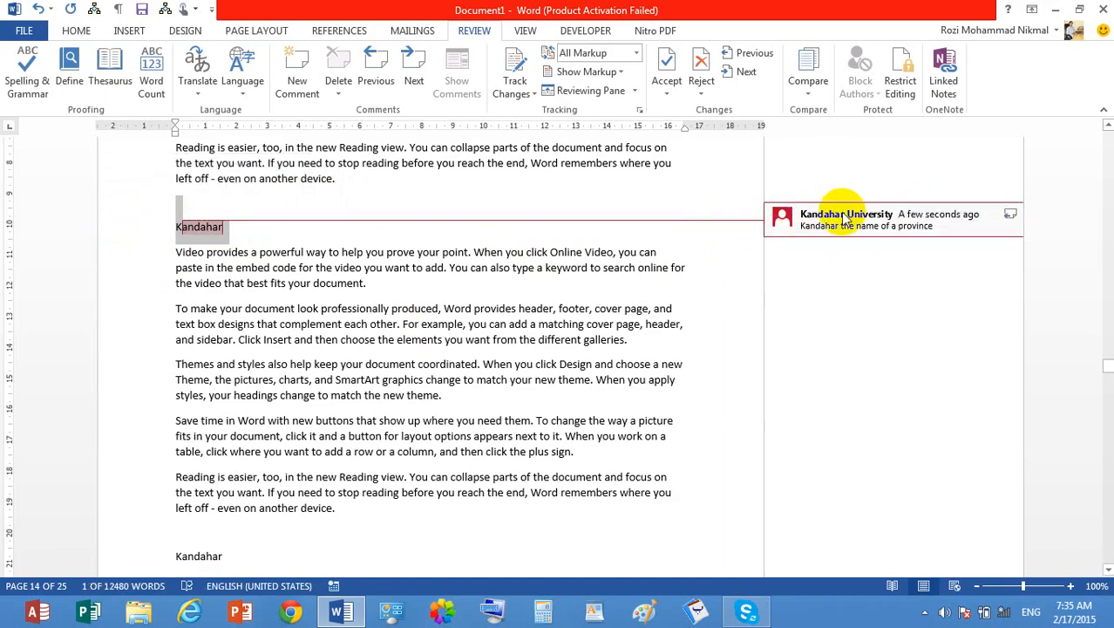
click(901, 229)
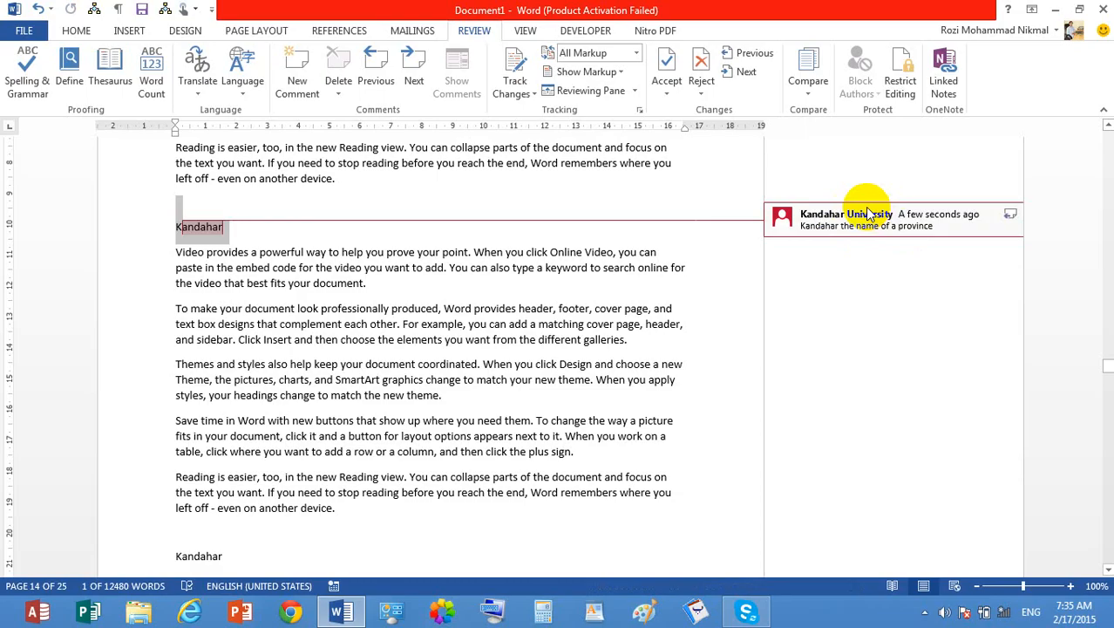
click(241, 283)
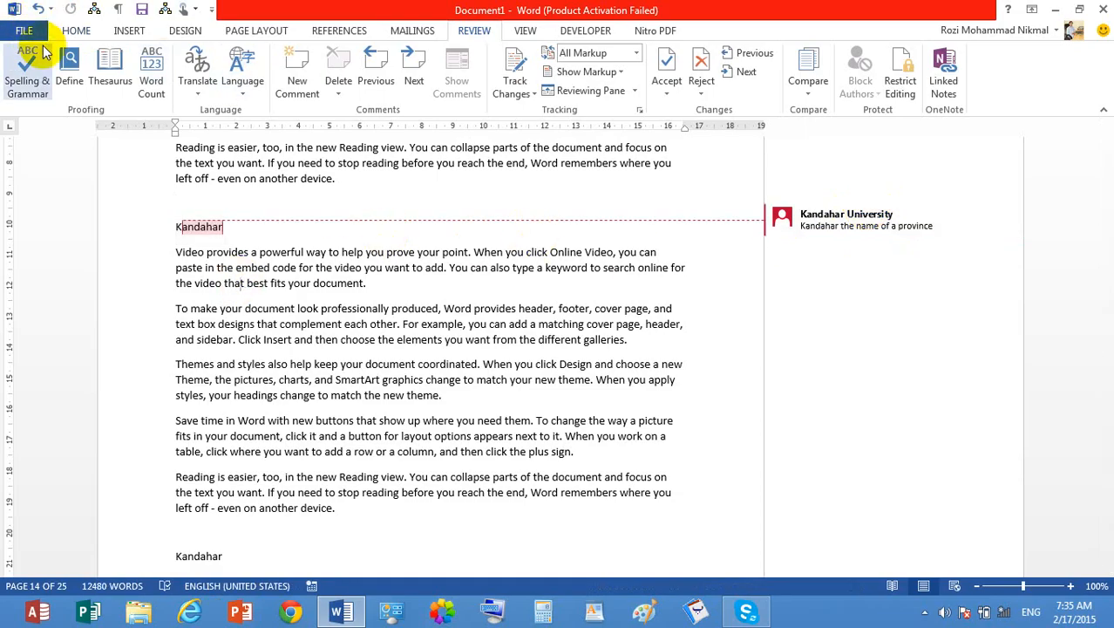
- Turn off Print Markup in the print settings and set the print range to Print All Pages
key(ctrl+p)
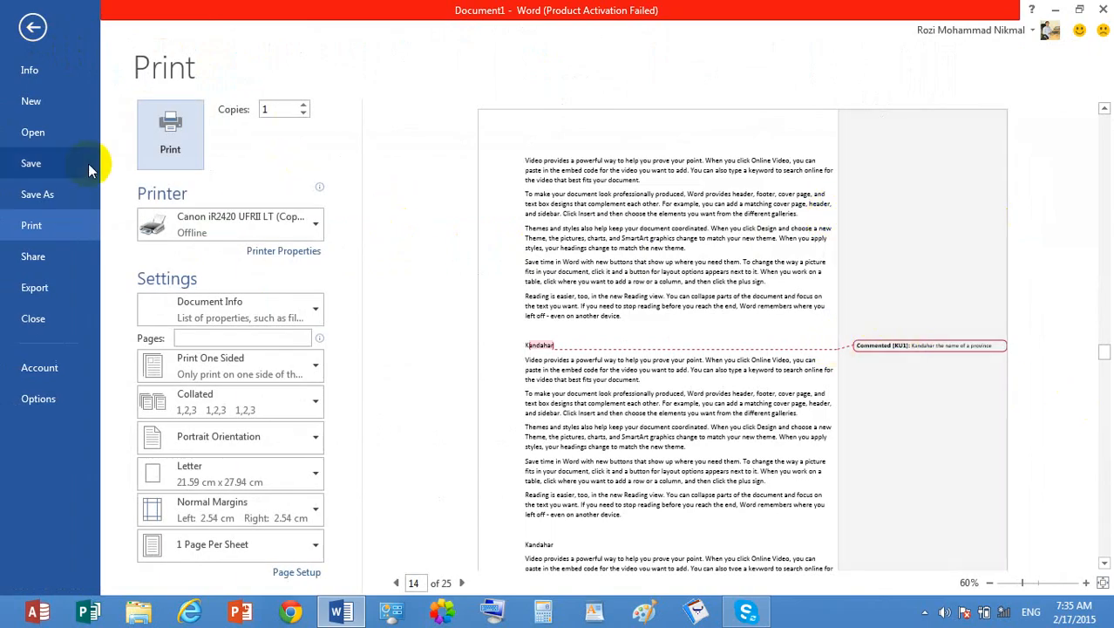
click(279, 314)
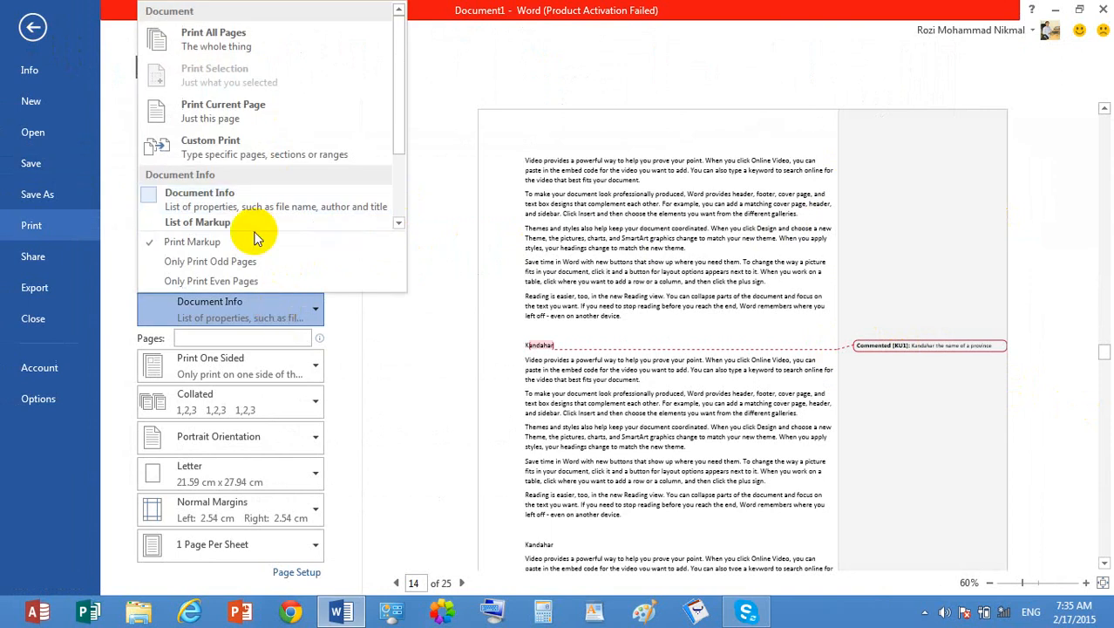
click(259, 239)
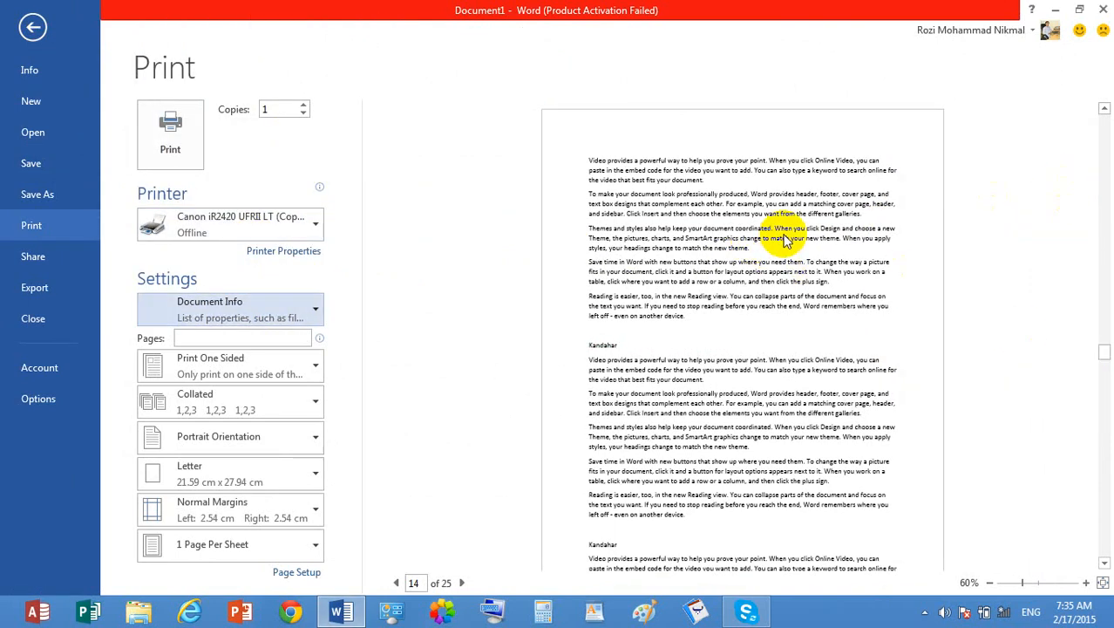
click(299, 305)
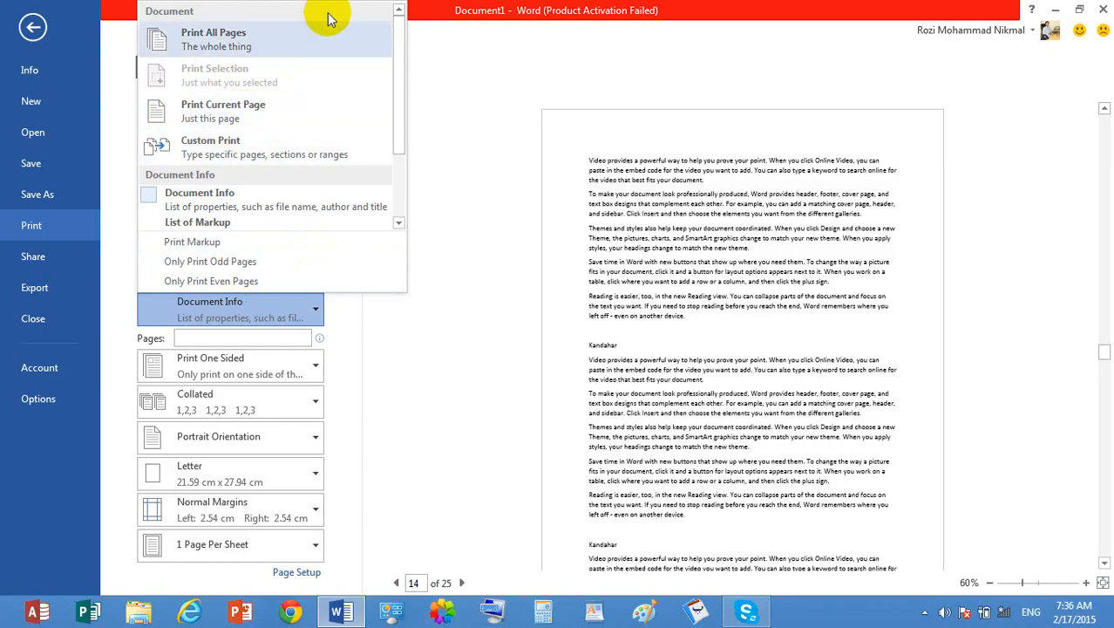
click(311, 41)
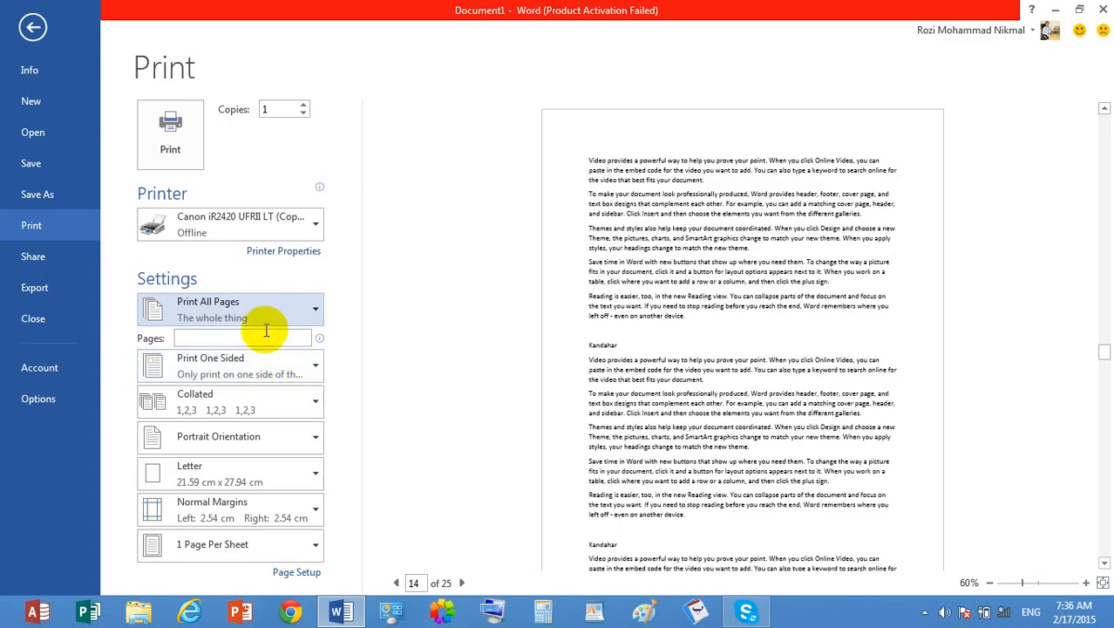
- Look over the one-sided and two-sided printing choices for the current printer, keeping Print One Sided
click(283, 371)
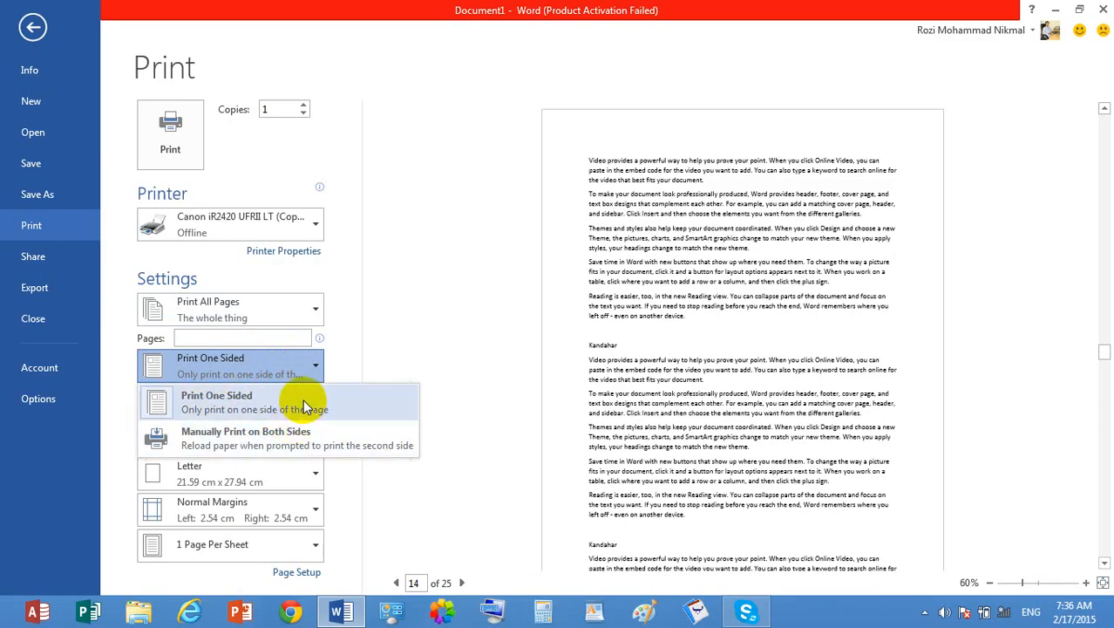
click(296, 394)
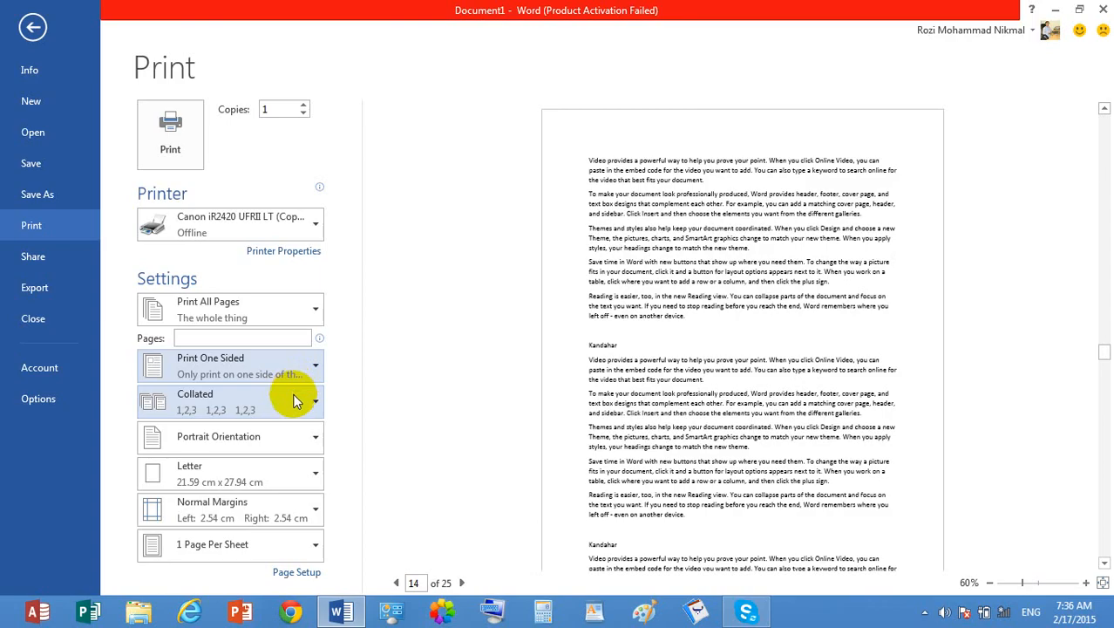
click(263, 368)
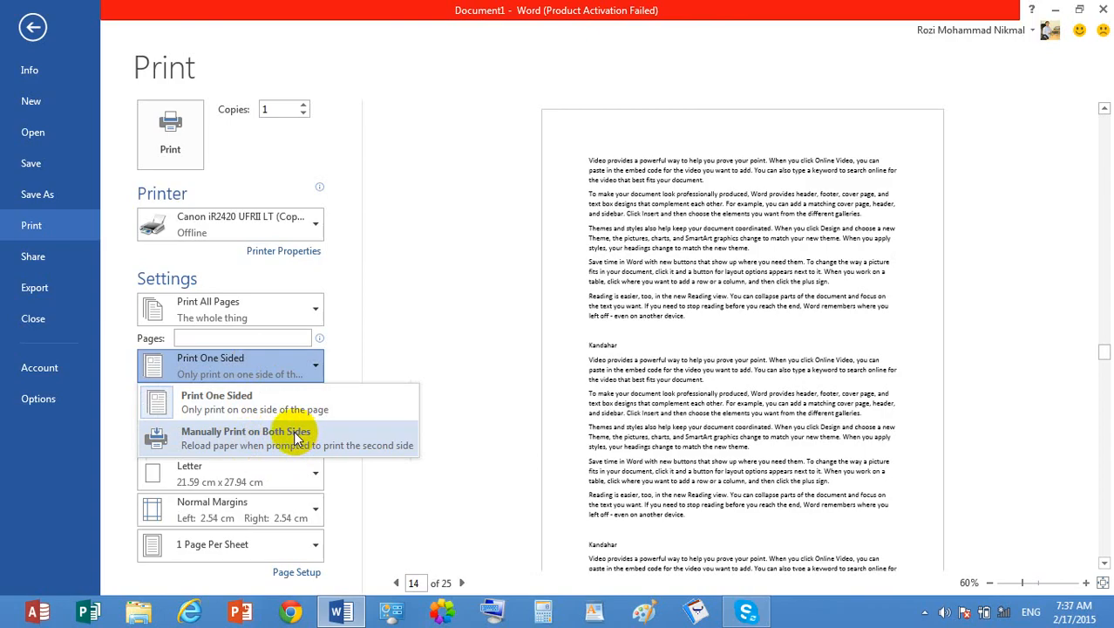
- Switch the printer to HP LaserJet 4240 PS Class Driver and check its one- and two-sided printing choices
click(259, 226)
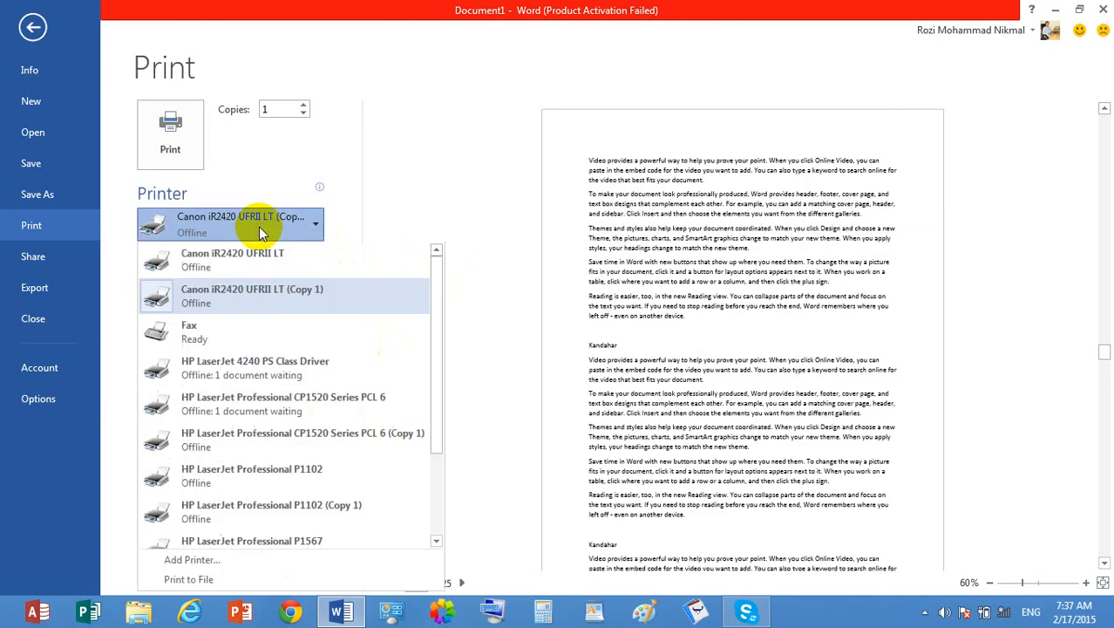
click(283, 368)
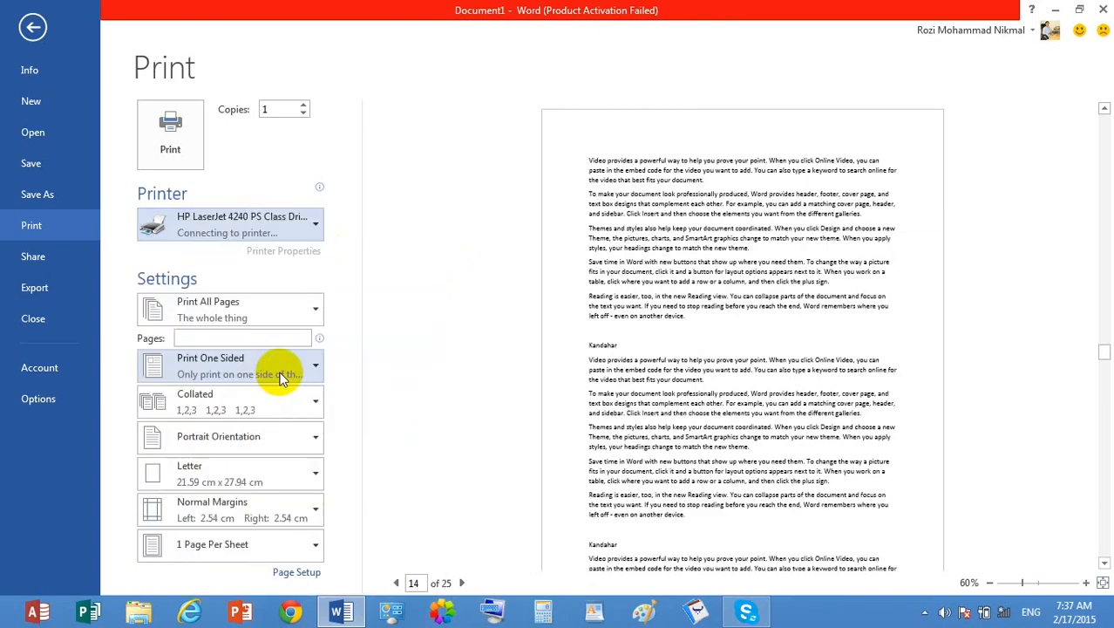
click(275, 373)
click(274, 373)
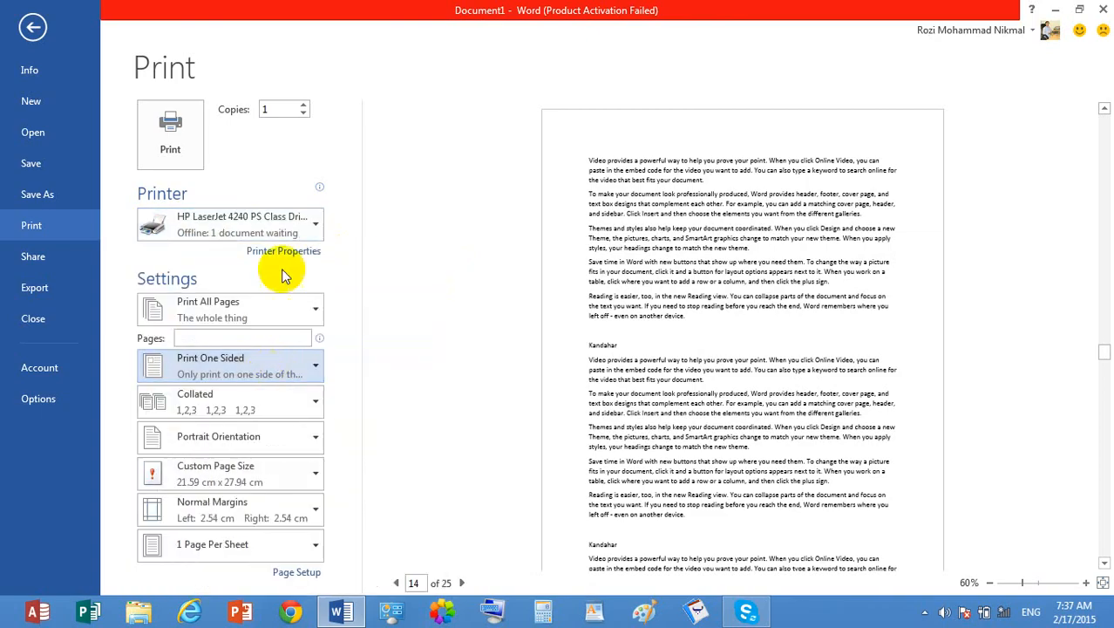
- Select the HP LaserJet Professional P1567 printer and look over its one- and two-sided printing choices
click(262, 227)
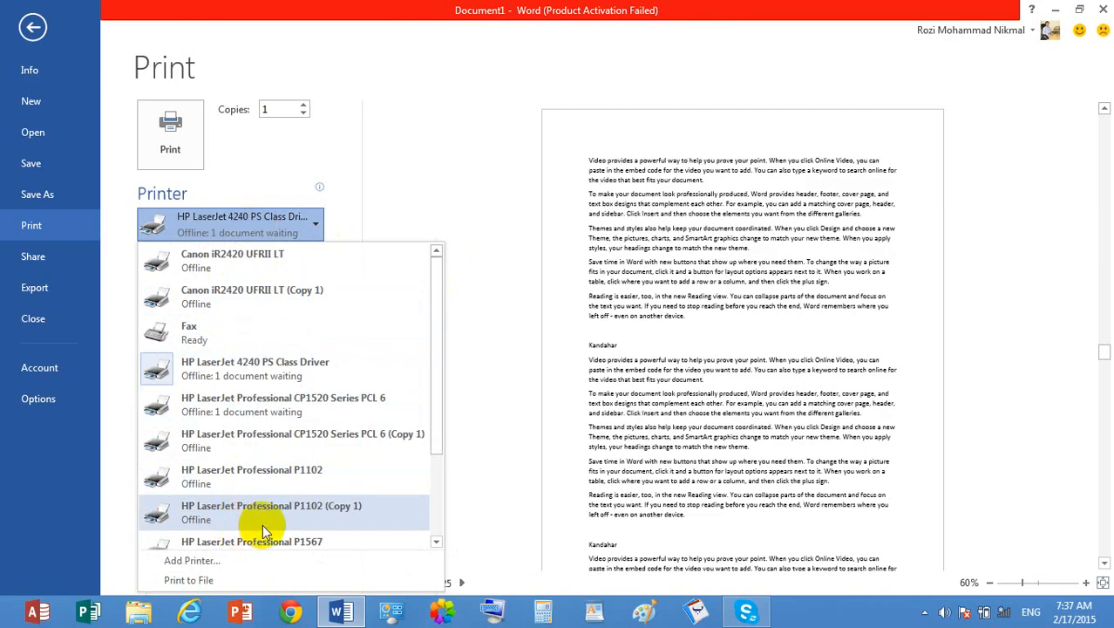
click(262, 539)
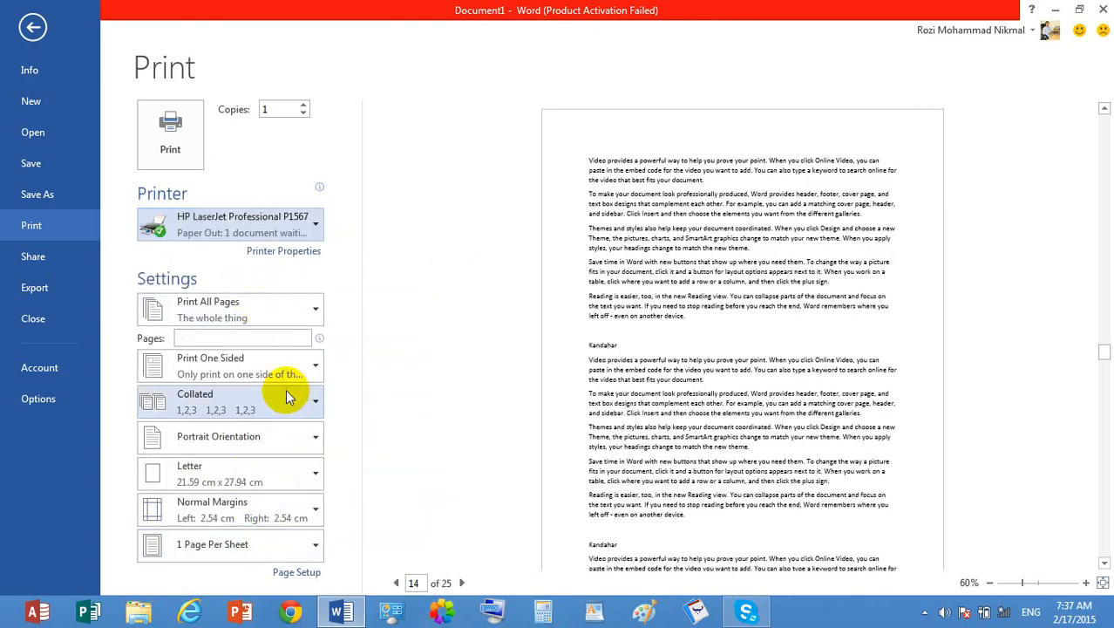
click(314, 366)
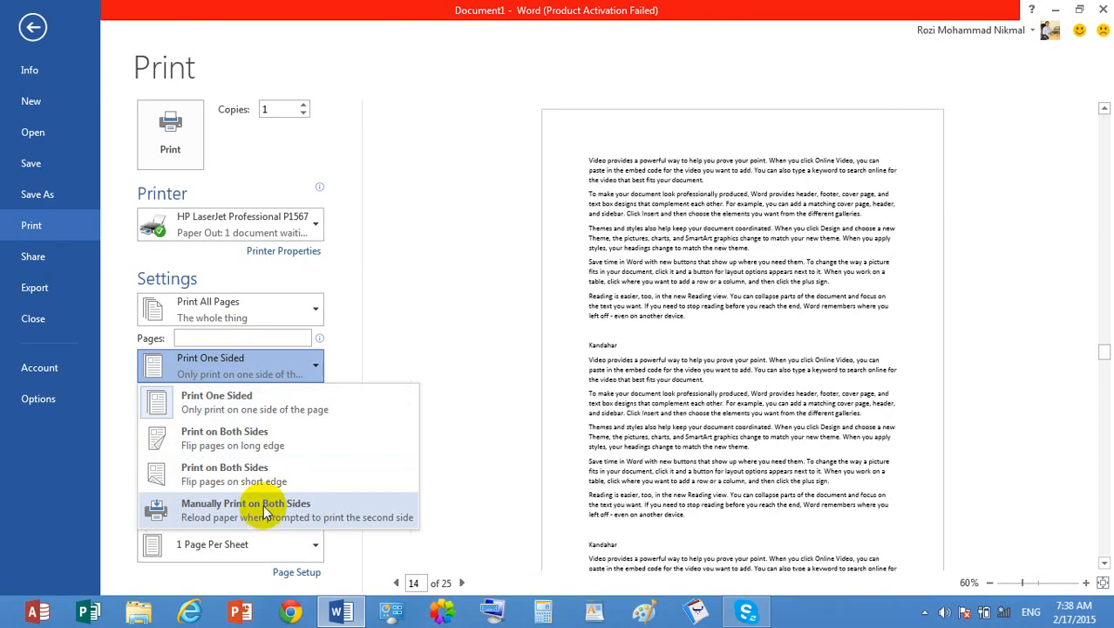
click(292, 365)
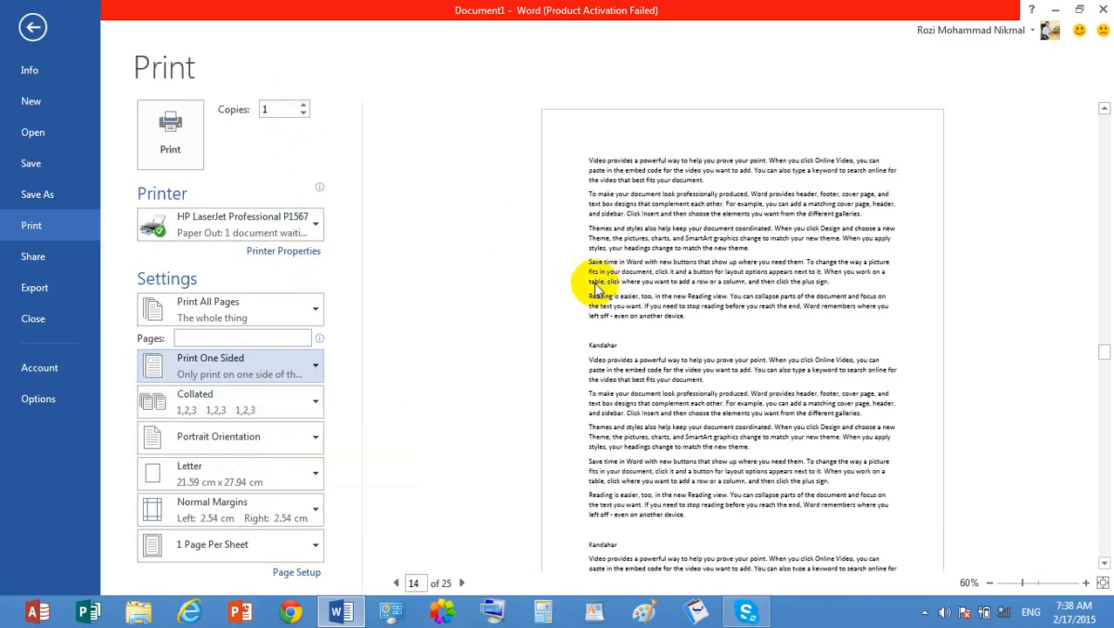
- Set the number of print copies to 6
click(305, 106)
click(305, 106)
click(305, 106)
click(305, 105)
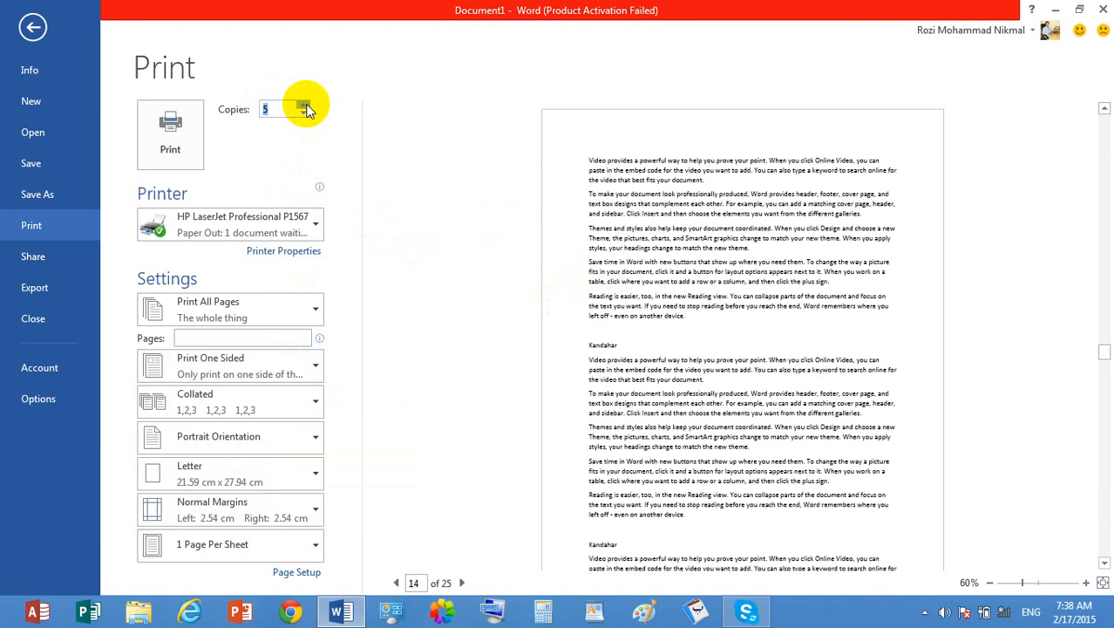
click(305, 105)
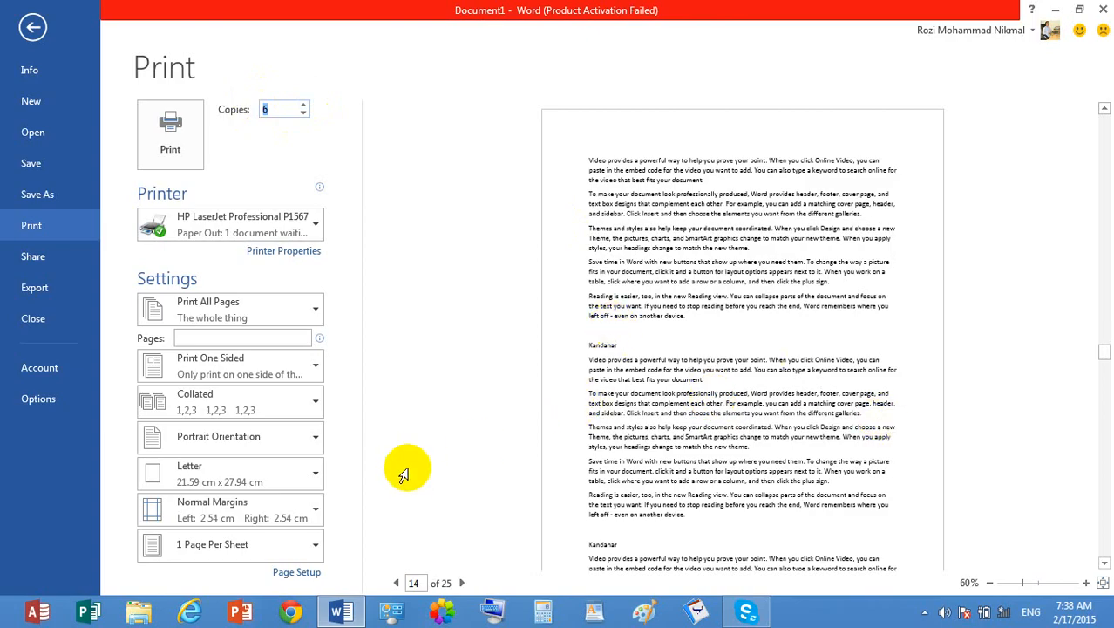
- Try the Uncollated print order and set it back to Collated
click(251, 408)
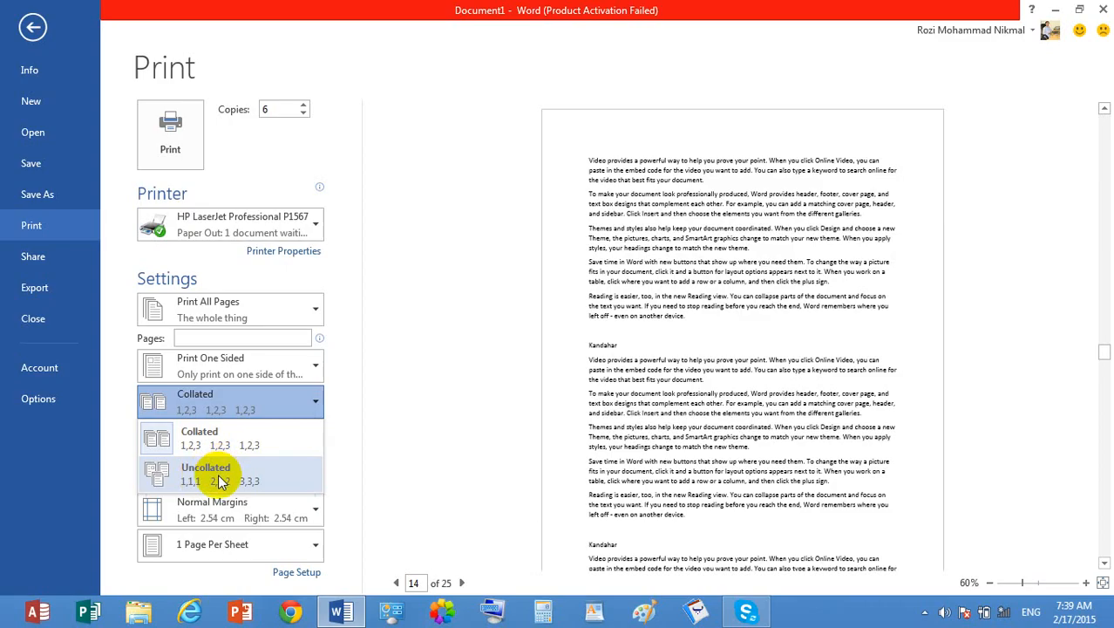
click(220, 482)
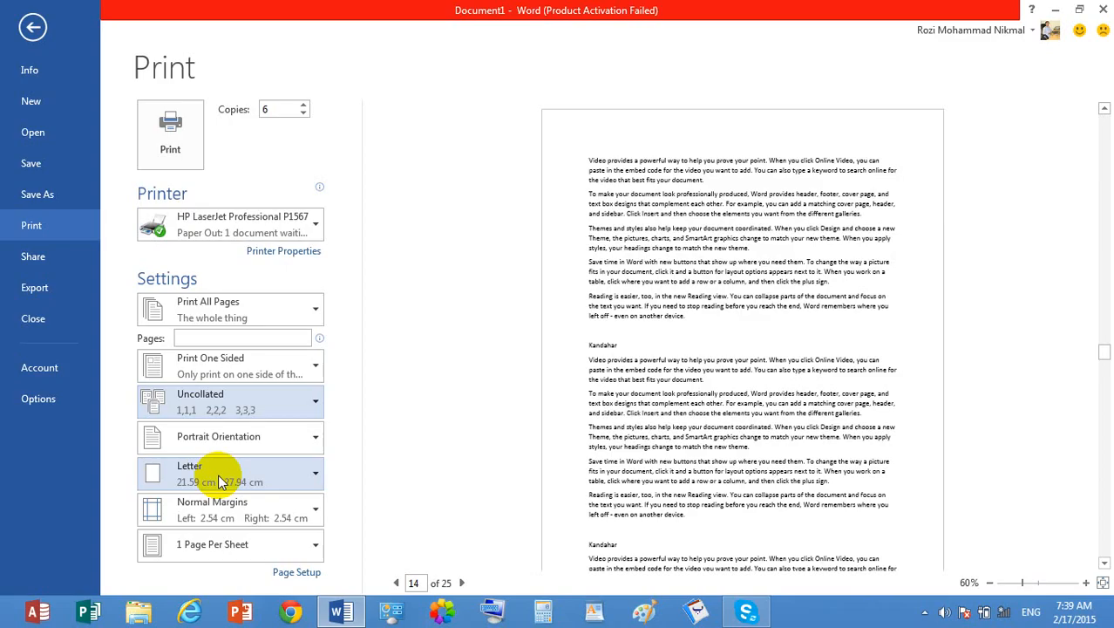
click(236, 403)
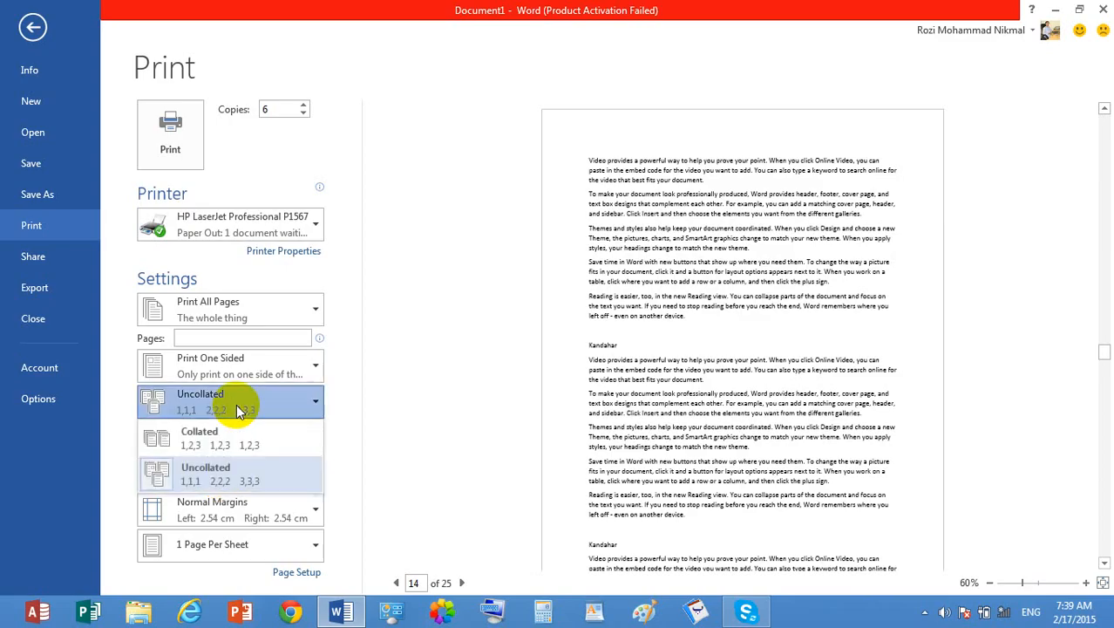
click(228, 439)
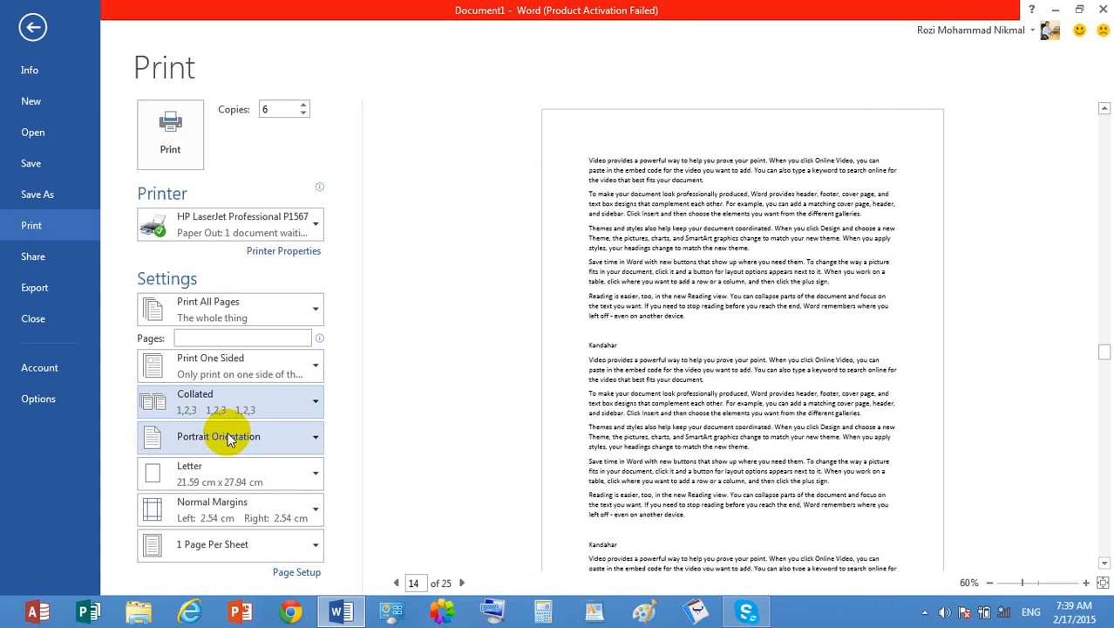
- Compare the page order of the collated and uncollated choices, keeping Collated
click(286, 407)
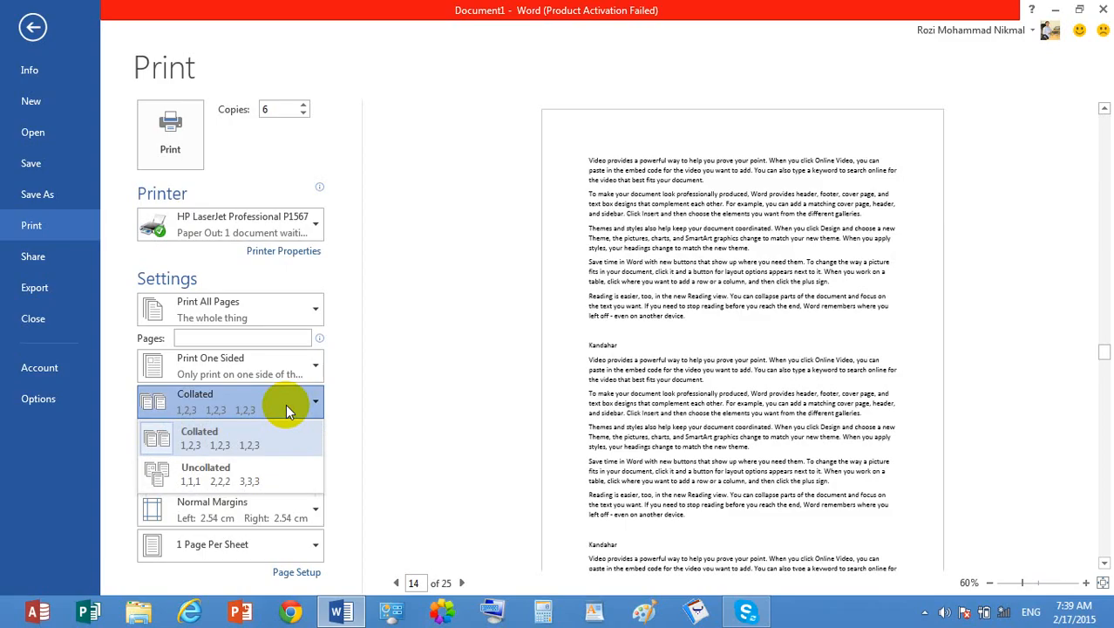
click(280, 452)
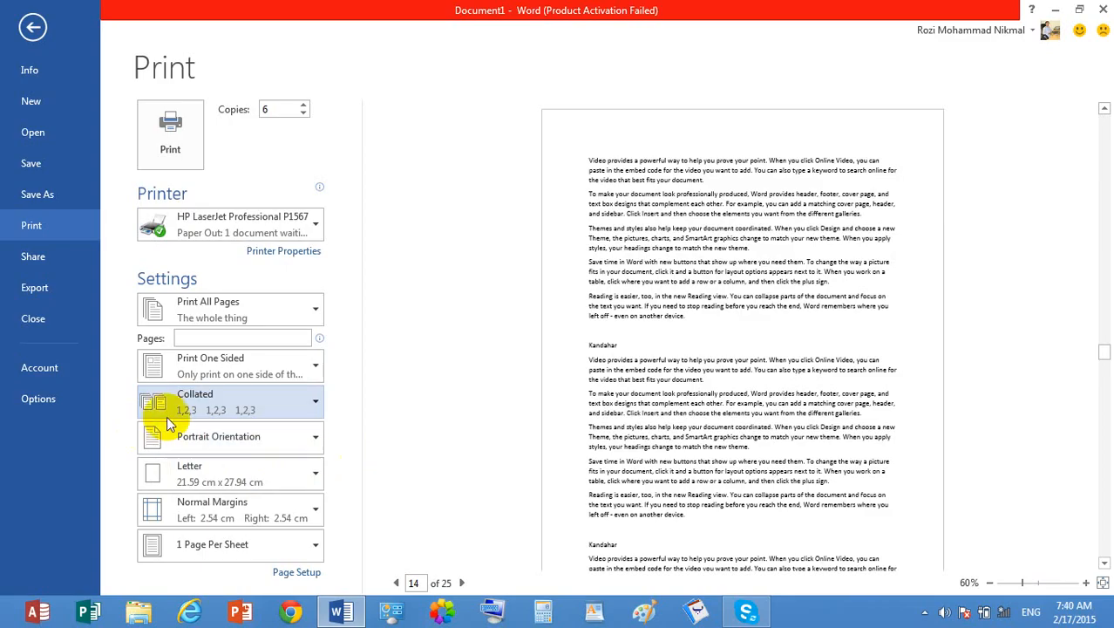
click(200, 410)
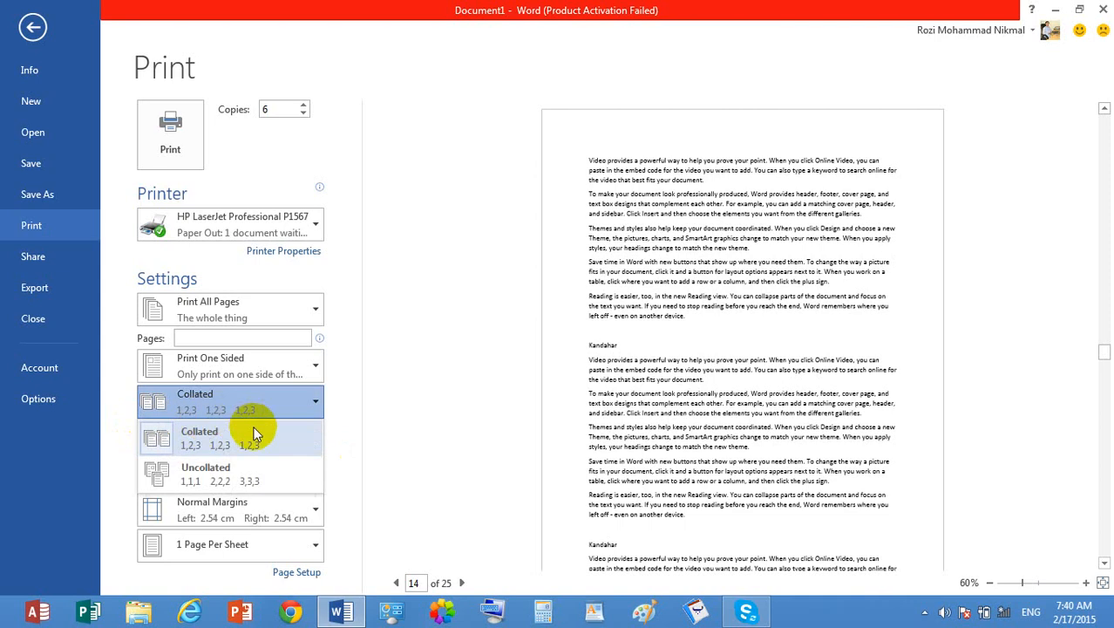
click(300, 407)
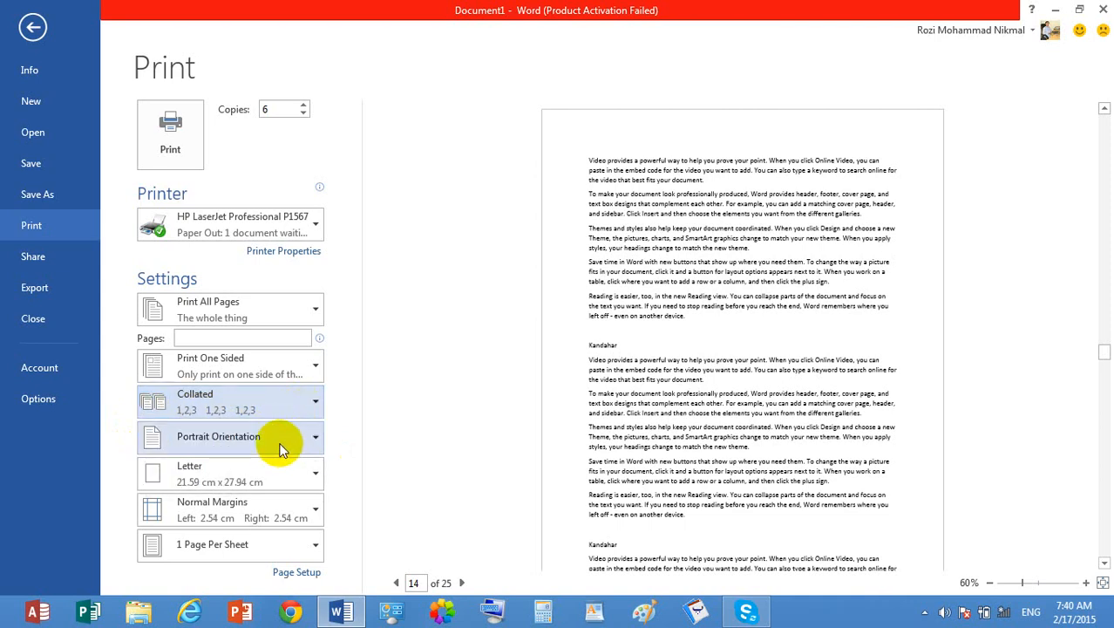
- Compare the orientation choices with the page preview and set the document to Landscape Orientation
click(281, 446)
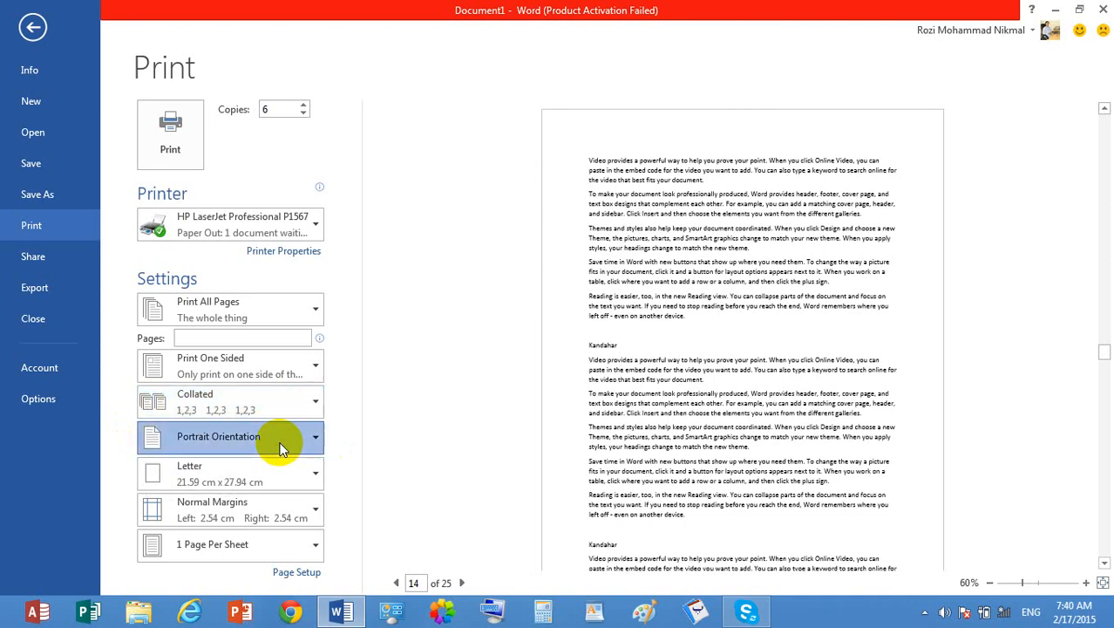
click(723, 202)
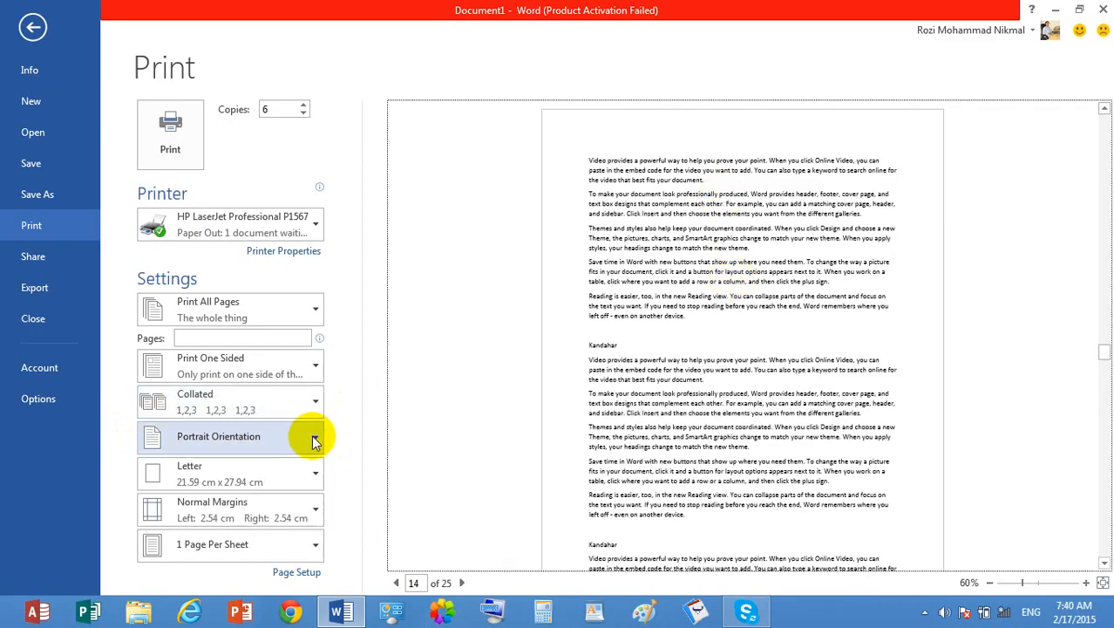
click(314, 441)
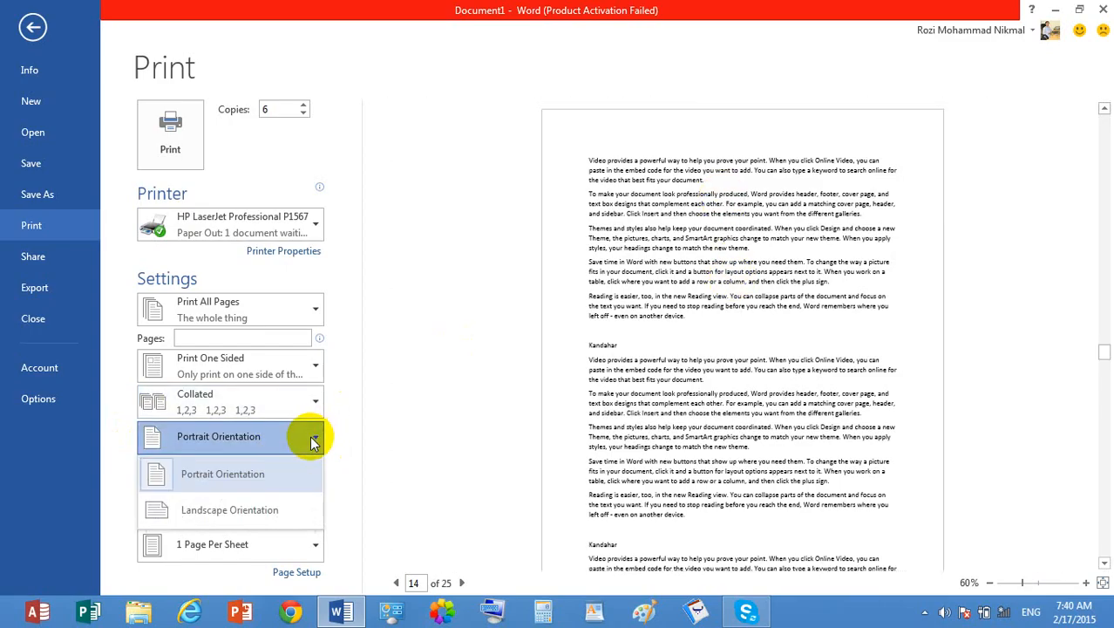
click(279, 514)
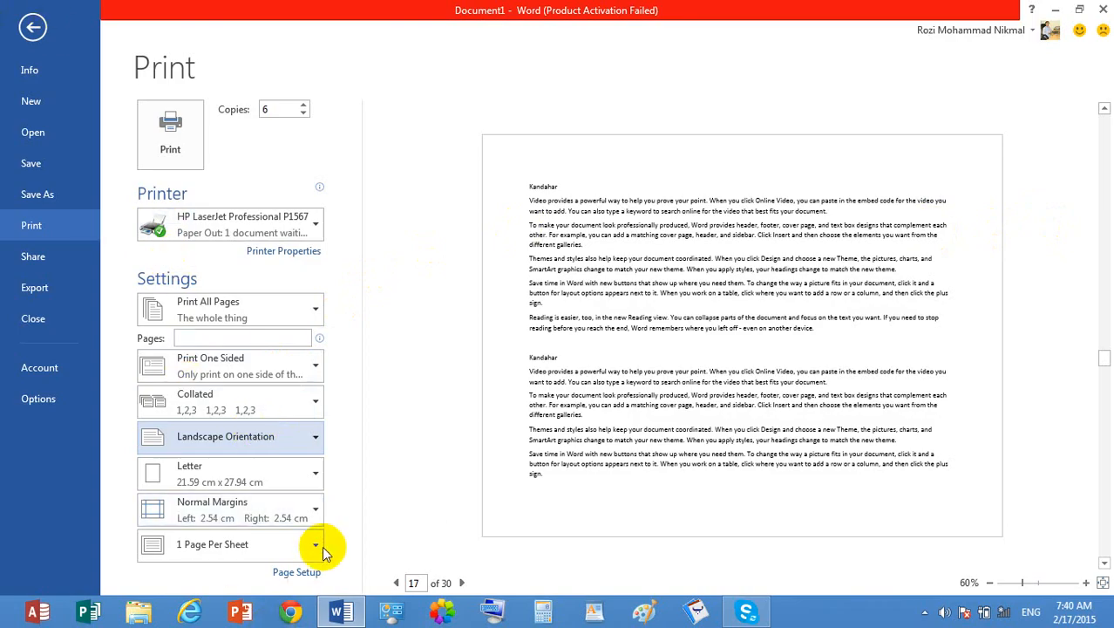
- View the margin and orientation settings in Page Setup, cancel without changes and return to the document
click(303, 574)
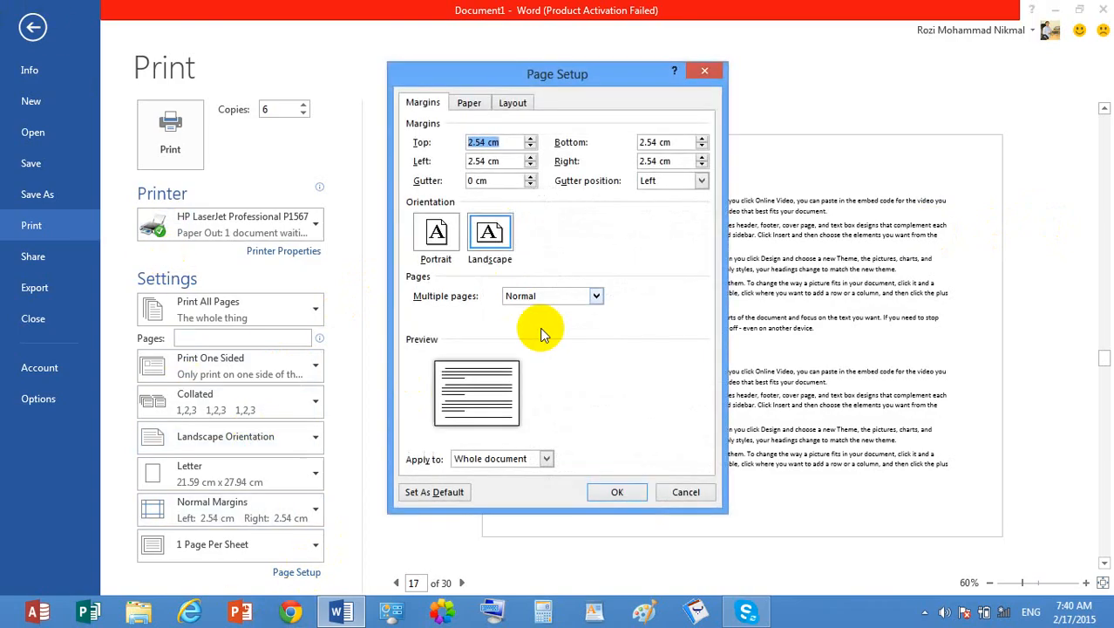
click(684, 494)
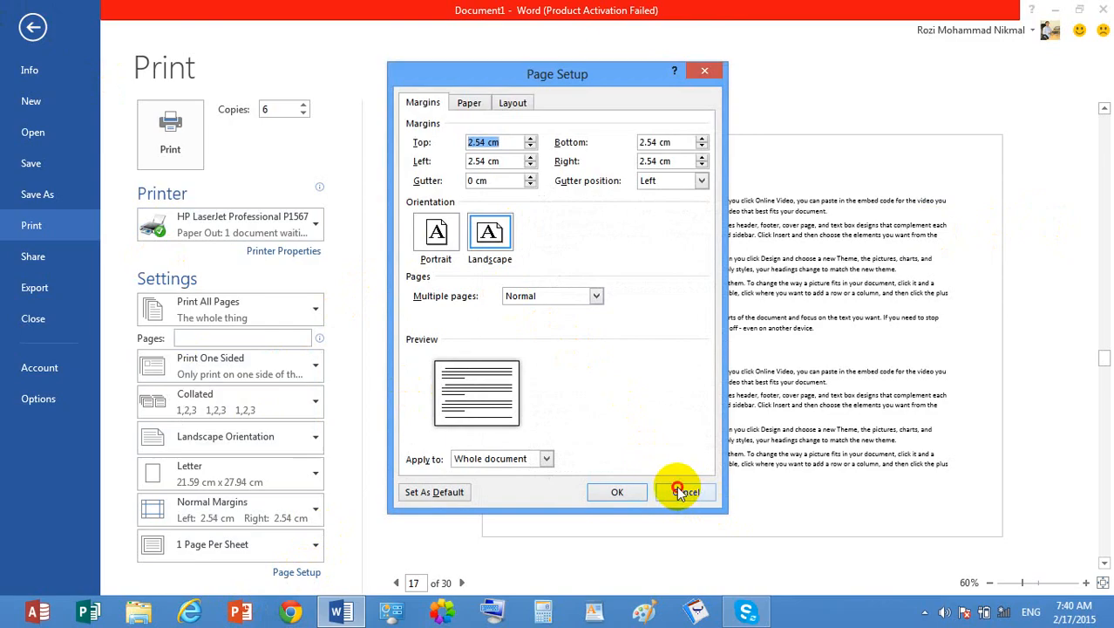
click(33, 27)
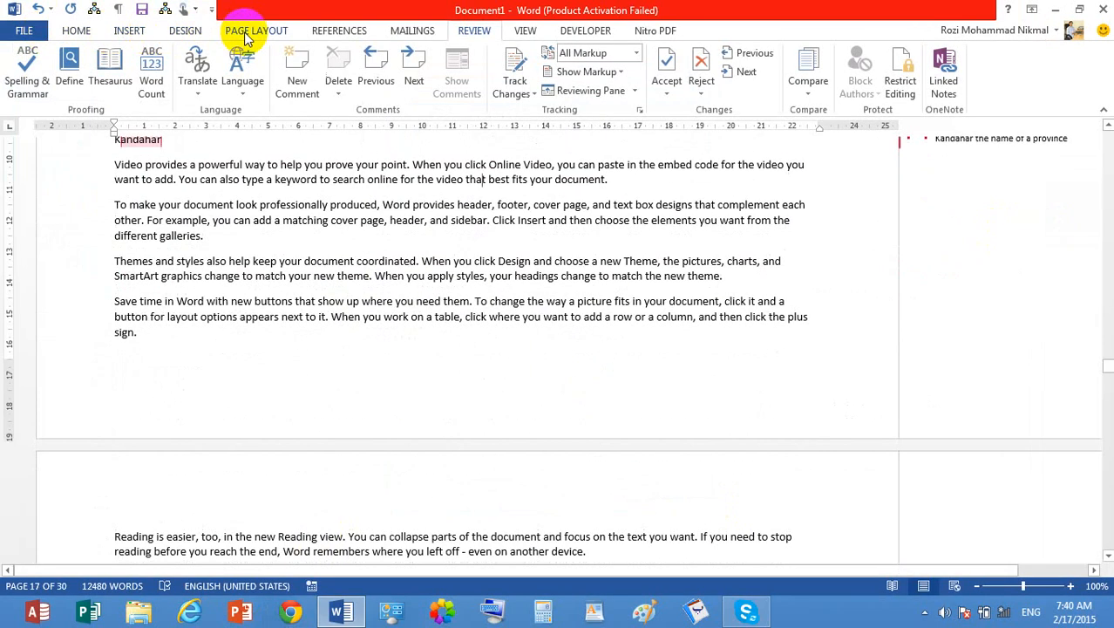
- Look over the column and paper size choices in the document's page layout commands without changing them
click(247, 31)
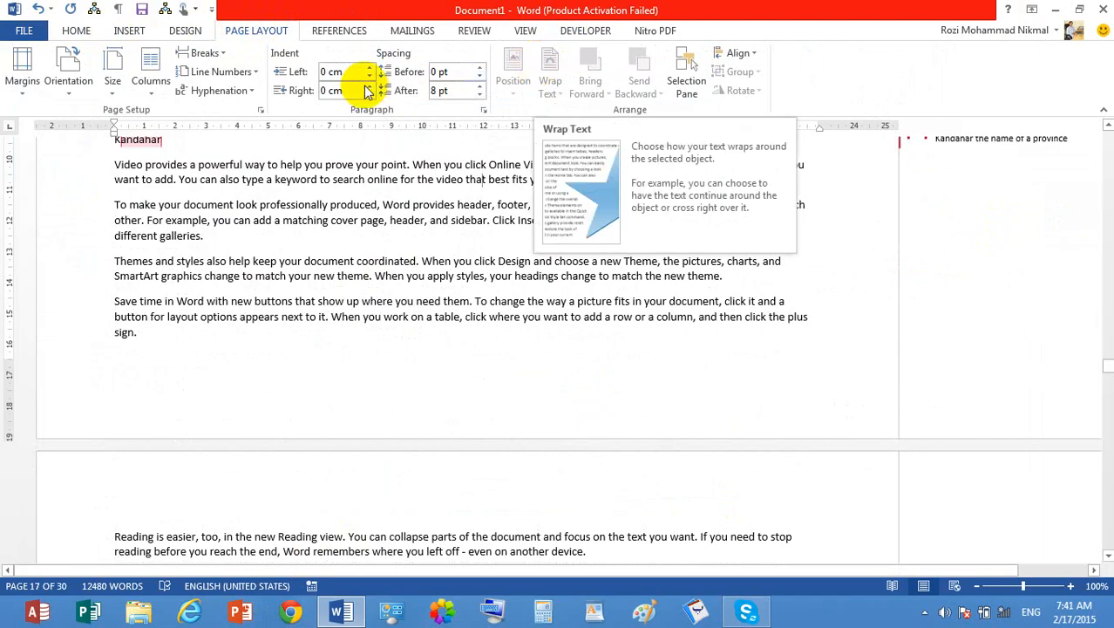
click(94, 96)
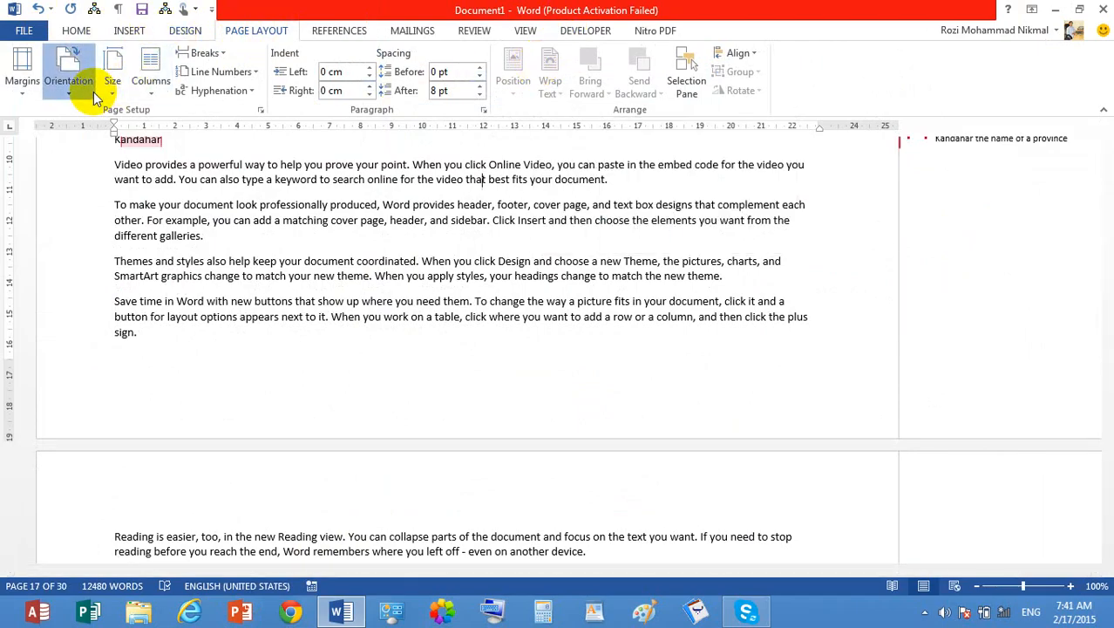
click(152, 84)
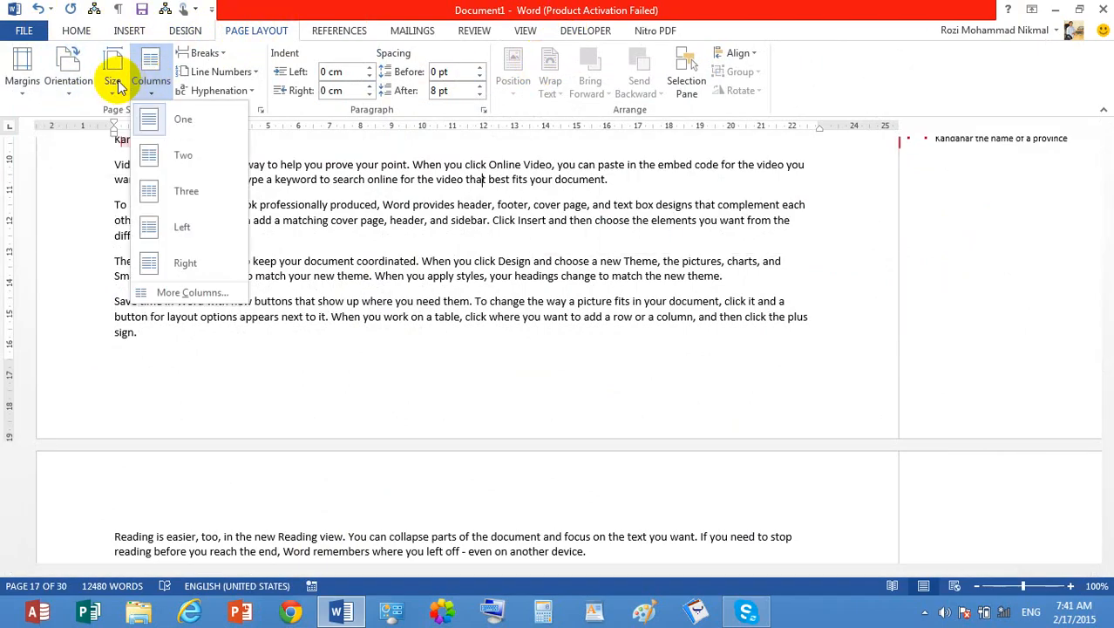
click(106, 77)
click(116, 84)
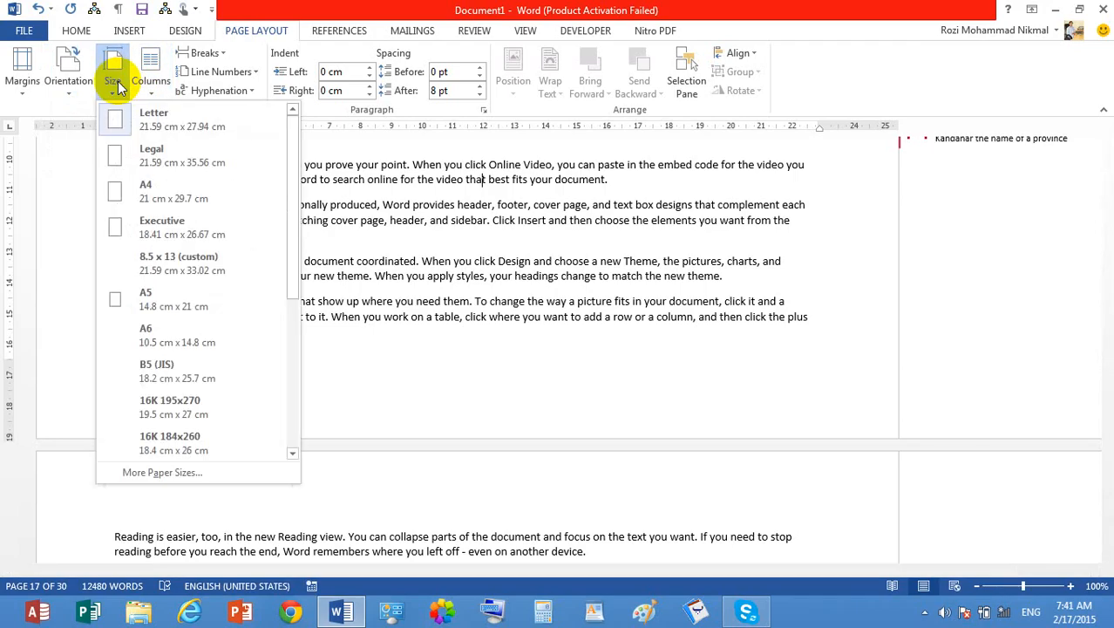
click(492, 197)
- Set the paper size to A4 (21 cm x 29.7 cm) in the print settings
key(ctrl+p)
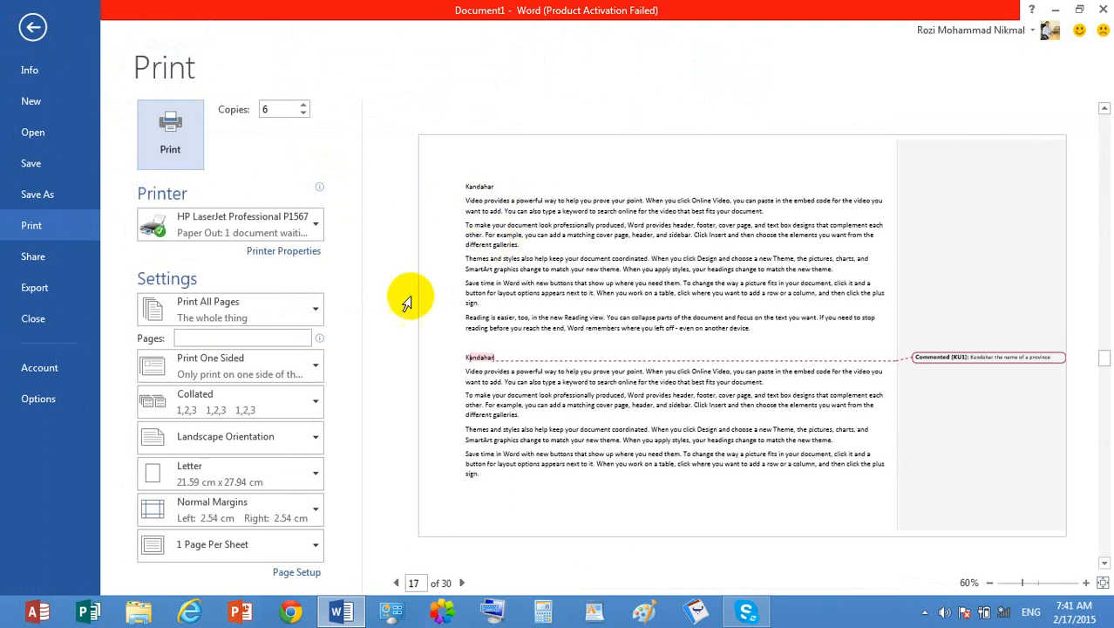
click(294, 474)
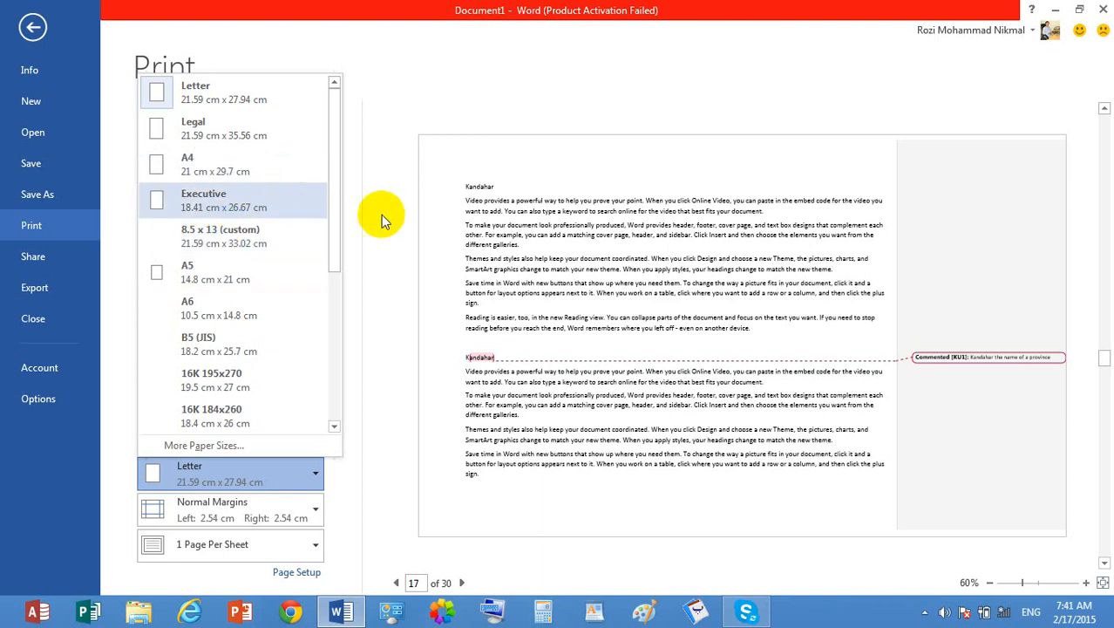
click(245, 171)
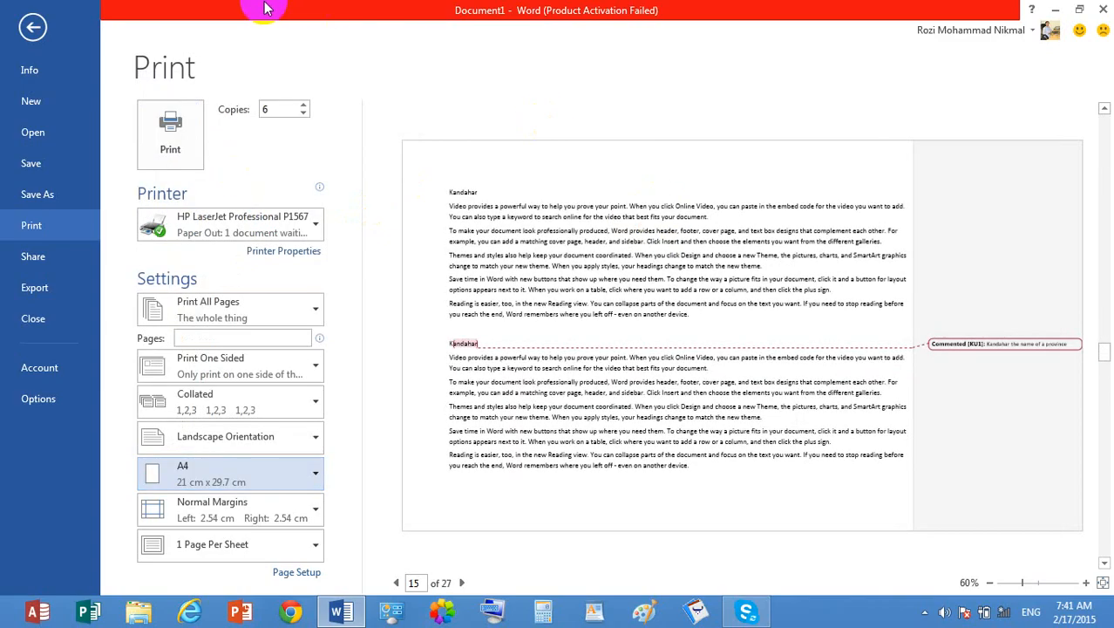
- View the paper size choices and open ID Card for Student.doc from the desktop as a small-page example
click(307, 488)
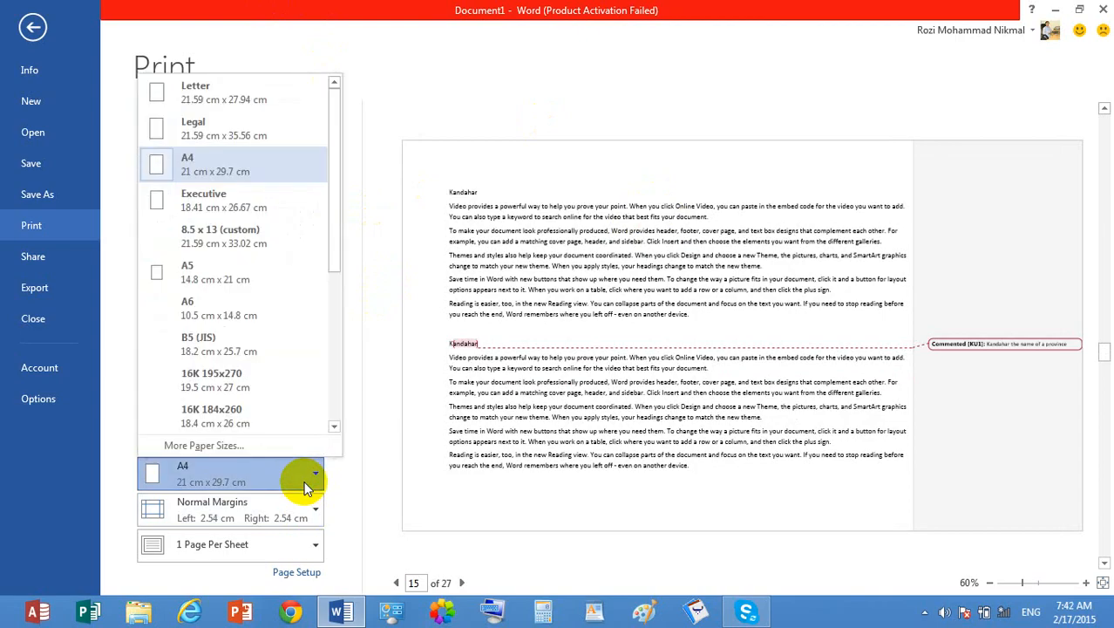
click(1056, 10)
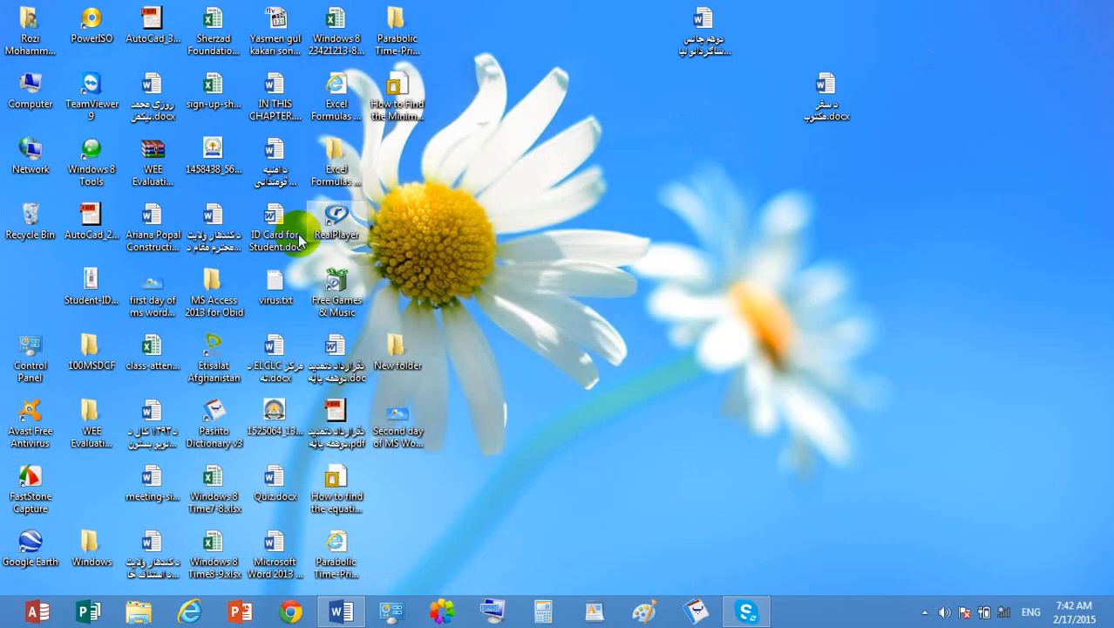
click(341, 613)
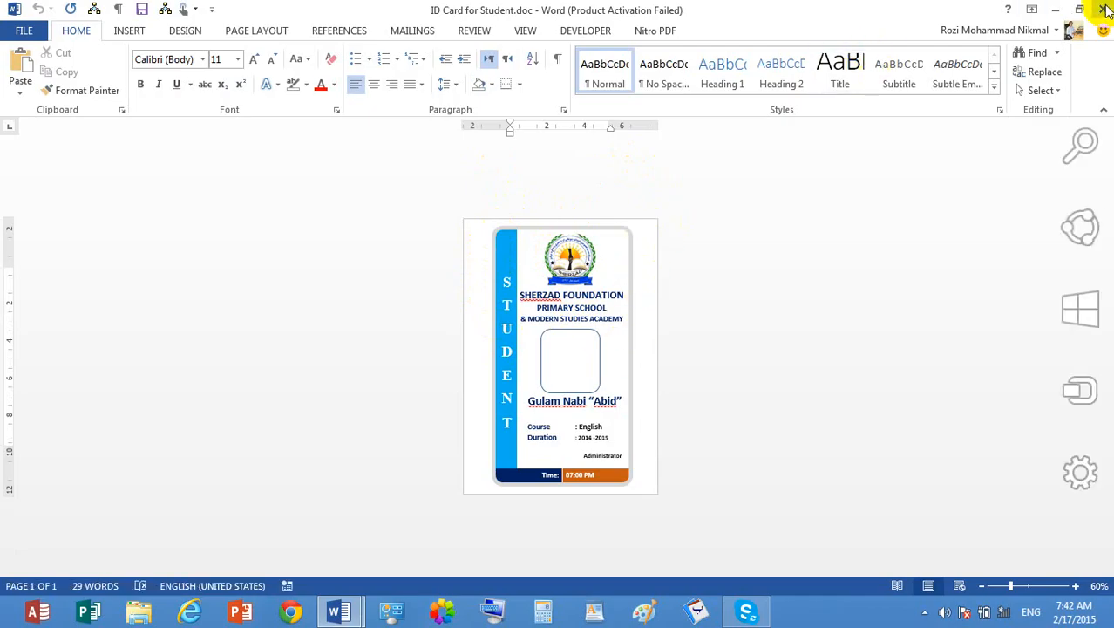
click(340, 610)
click(565, 284)
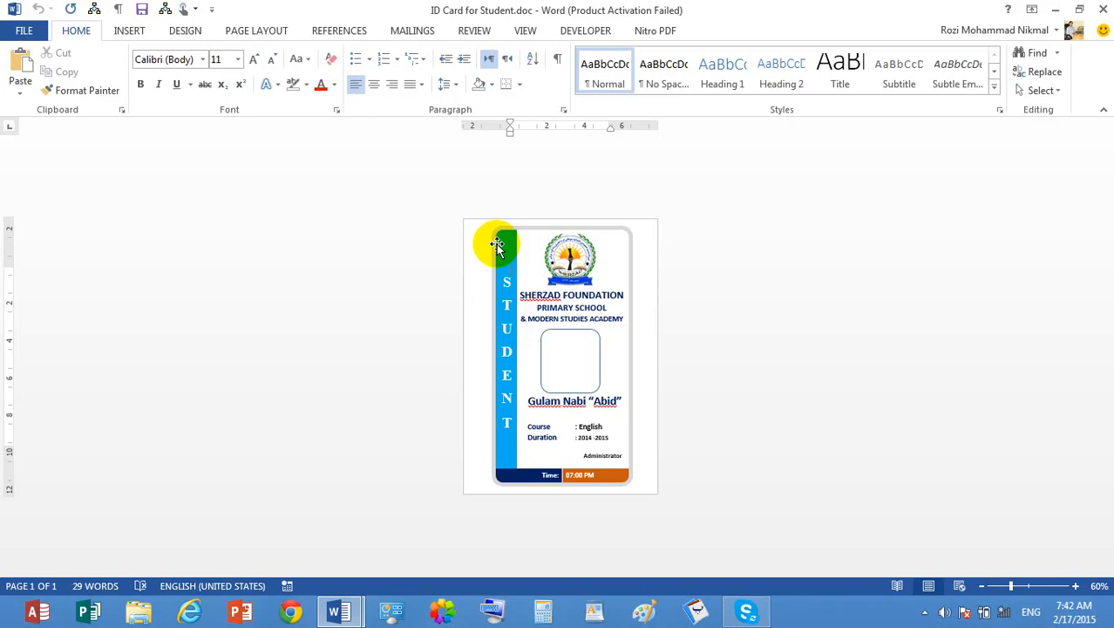
- Compare the ID card's page, zoomed to 89%, with Document1's print preview and return to Document1
click(390, 611)
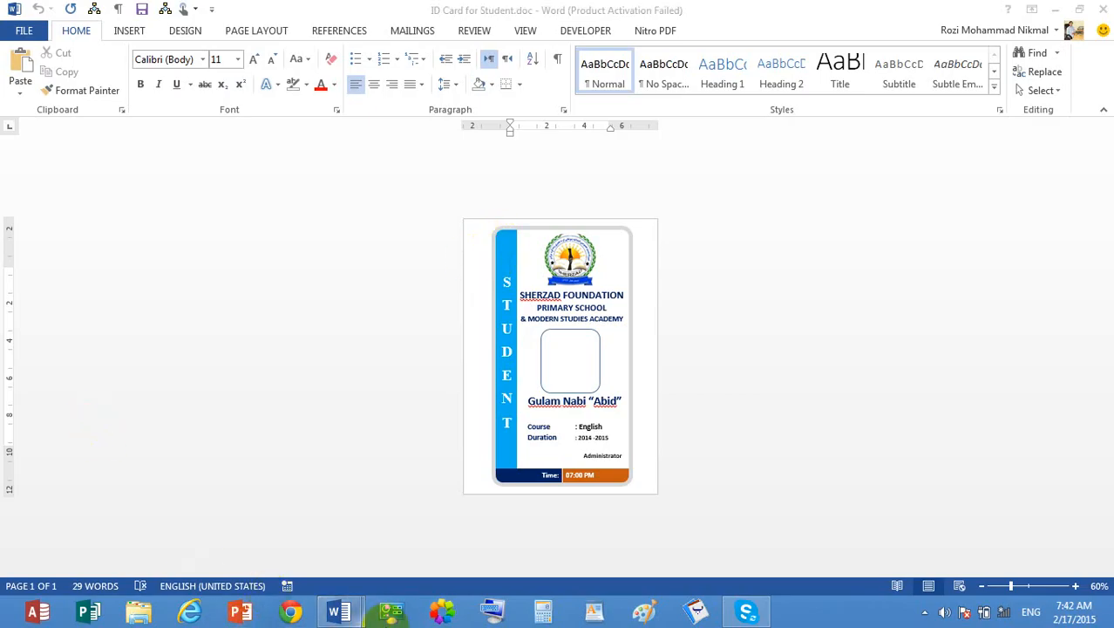
mouse_move(339, 611)
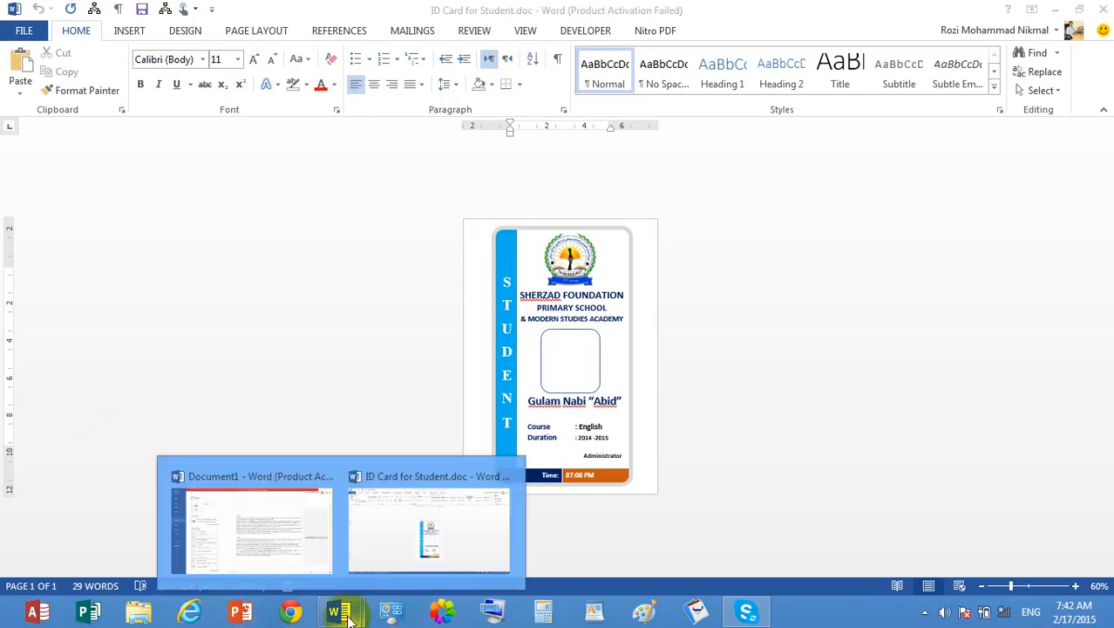
click(284, 524)
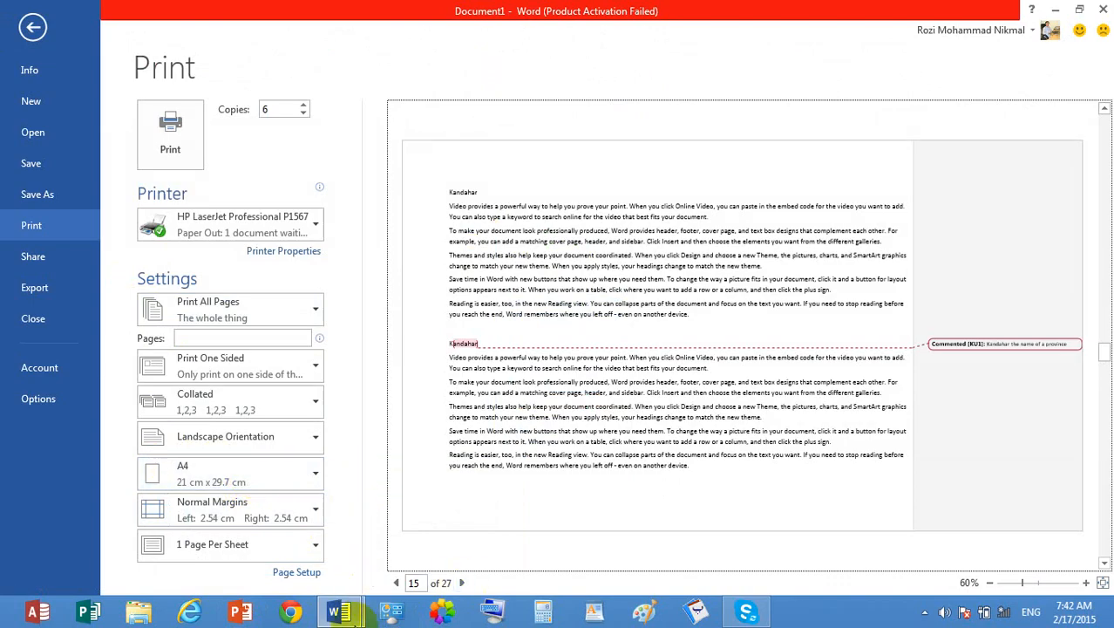
mouse_move(340, 612)
click(423, 521)
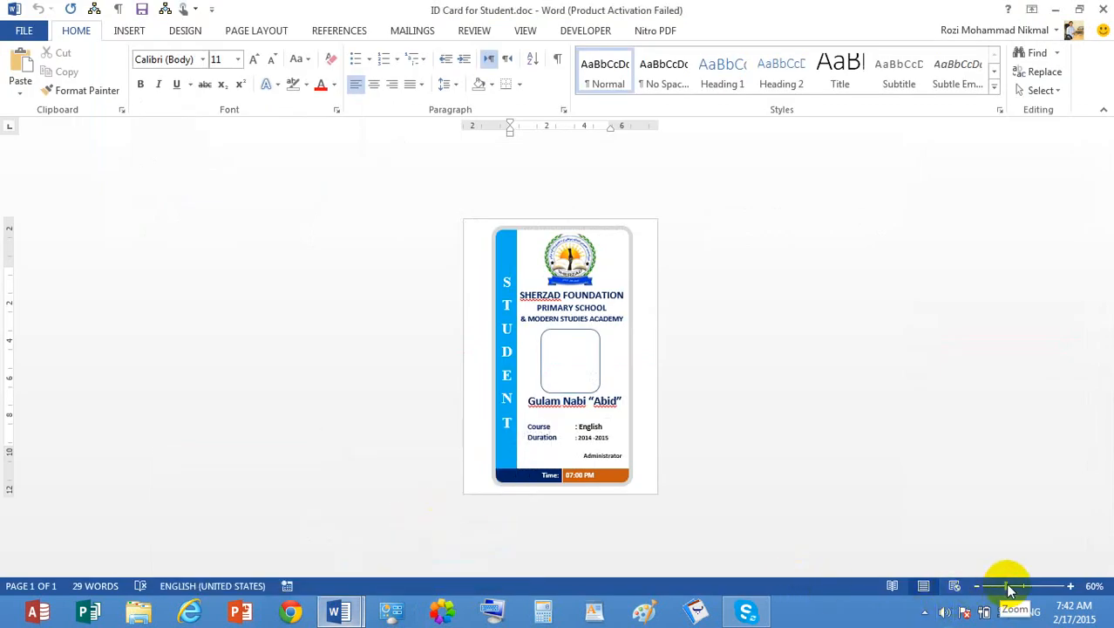
drag(1008, 590, 1023, 590)
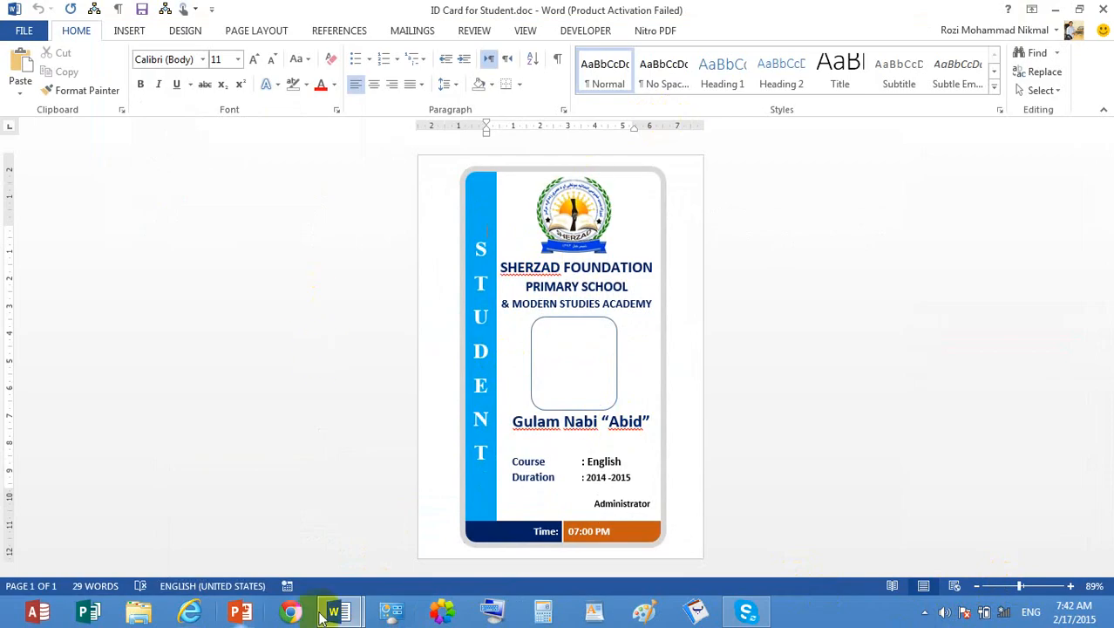
mouse_move(344, 612)
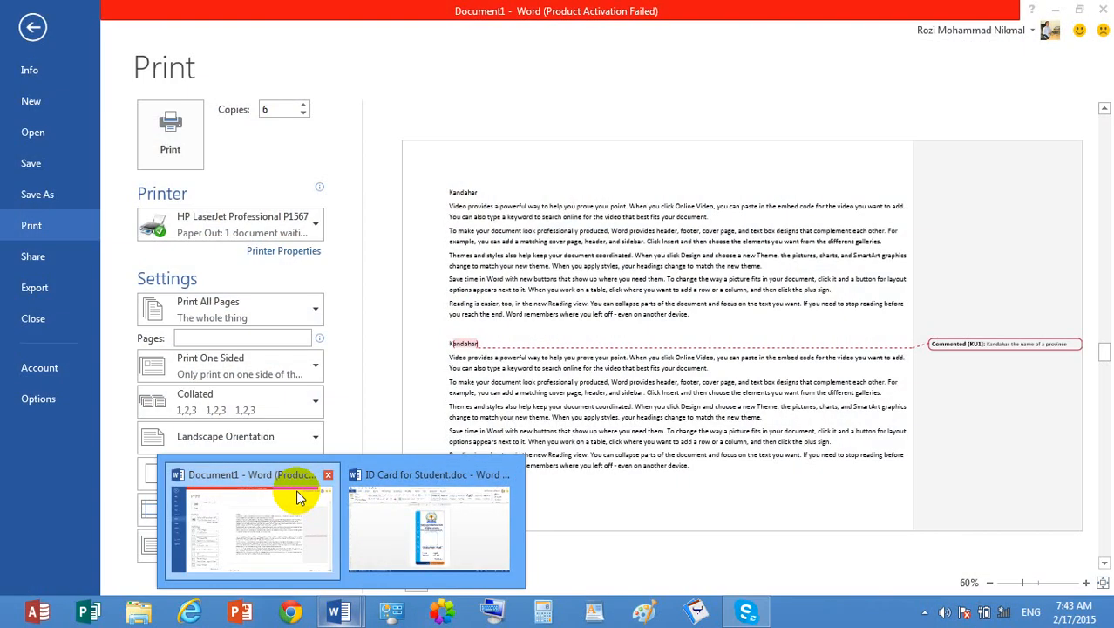
click(296, 489)
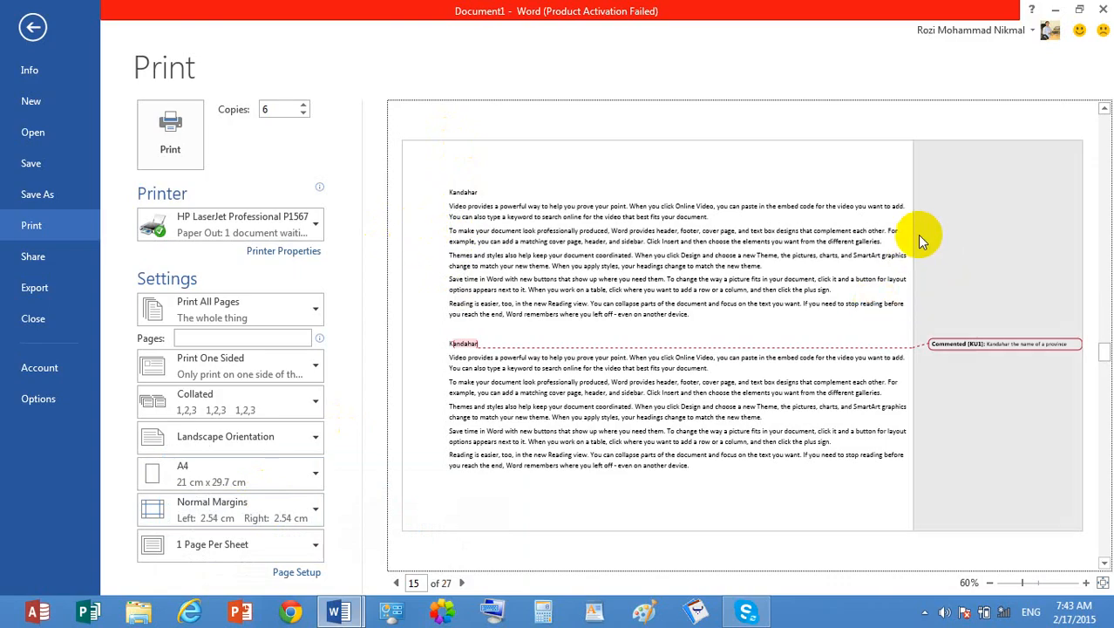
- Return to the document, look over the margin presets in its page layout commands, and close them without changing the margins
click(17, 40)
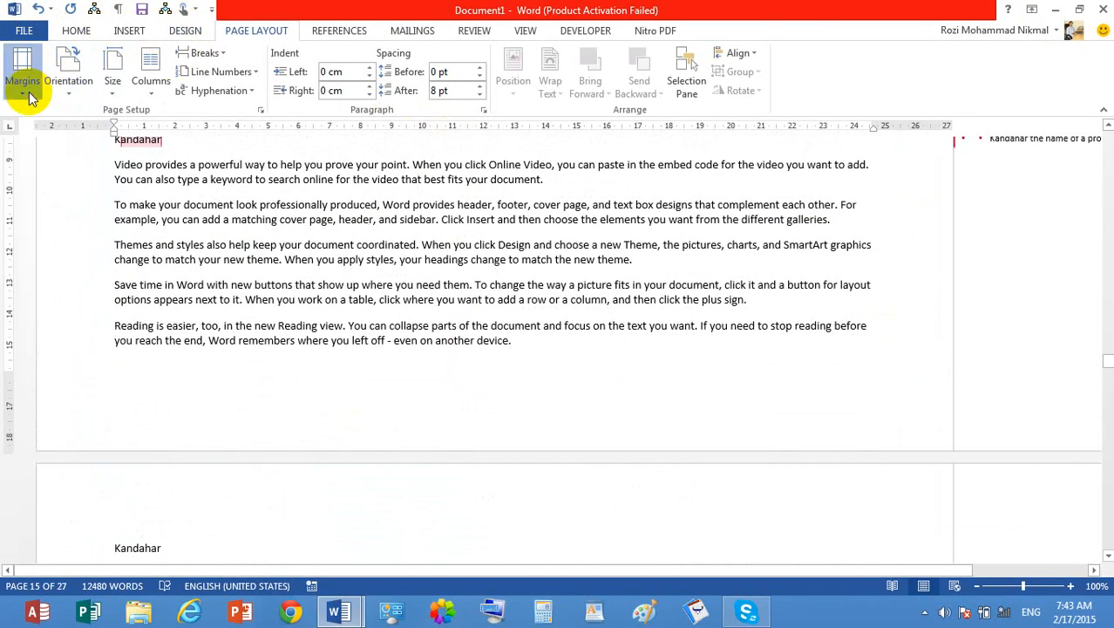
click(24, 83)
click(23, 81)
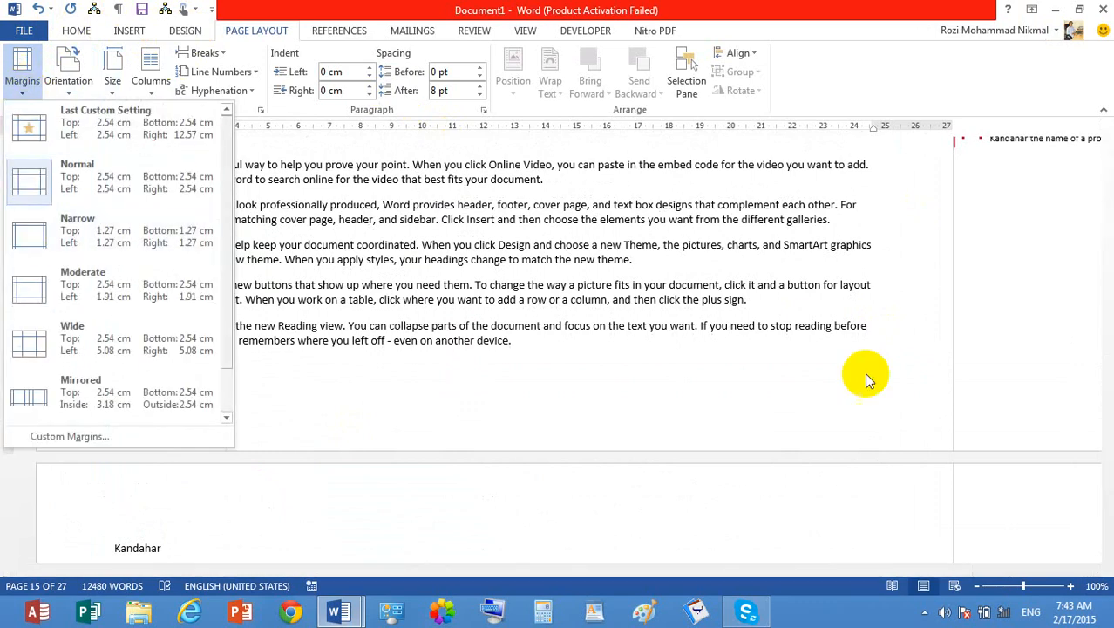
click(624, 209)
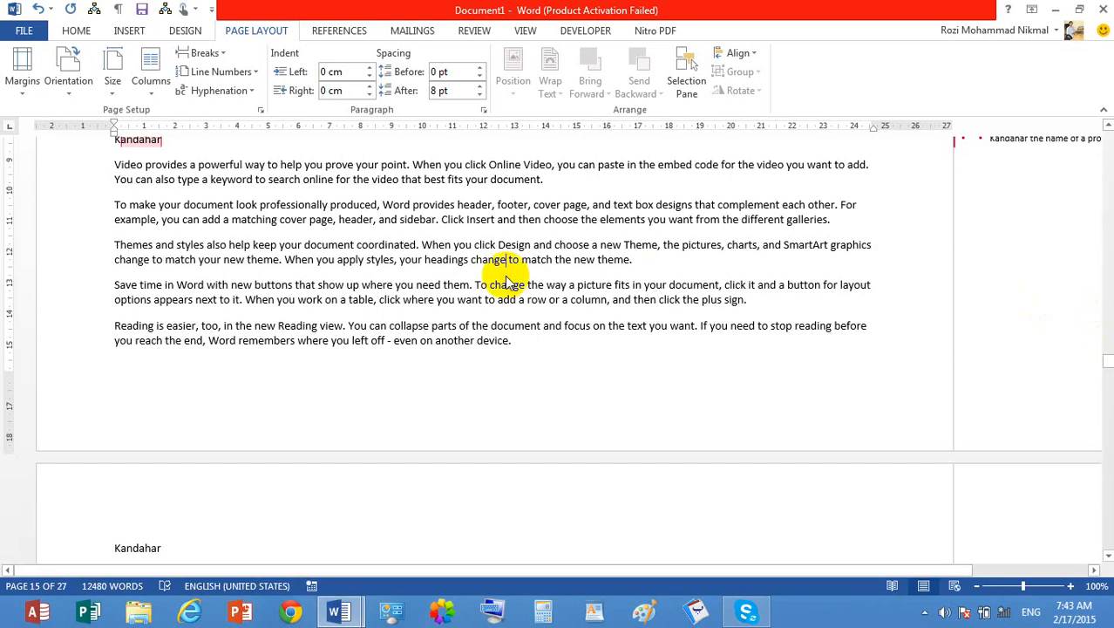
- Create a new blank document and fill it with sample text generated by =rand()
key(ctrl+n)
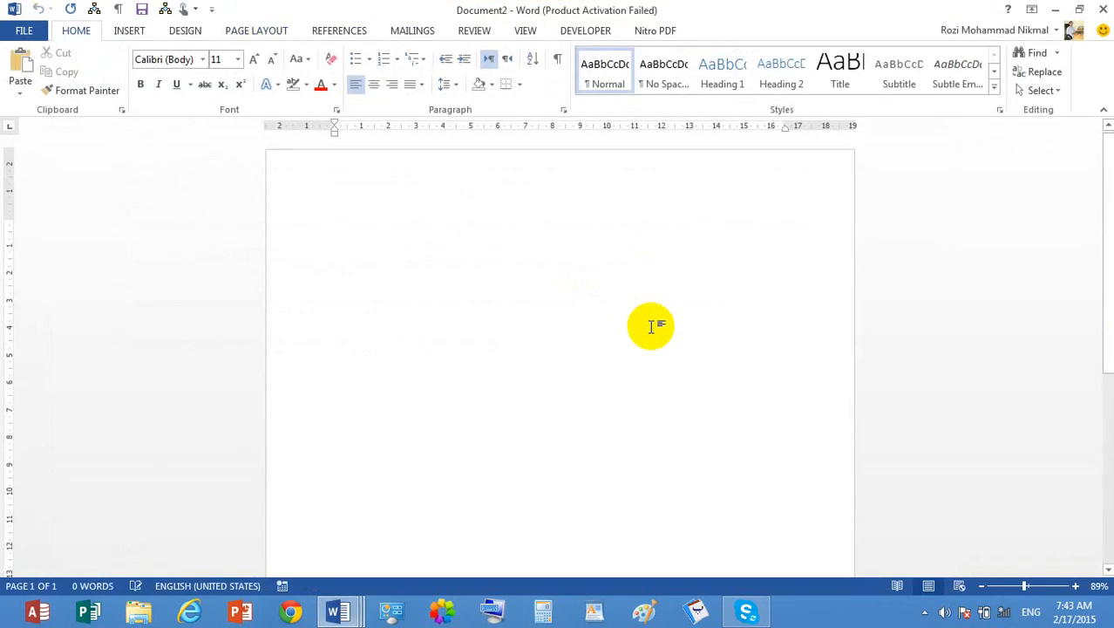
text(=rand())
key(Return)
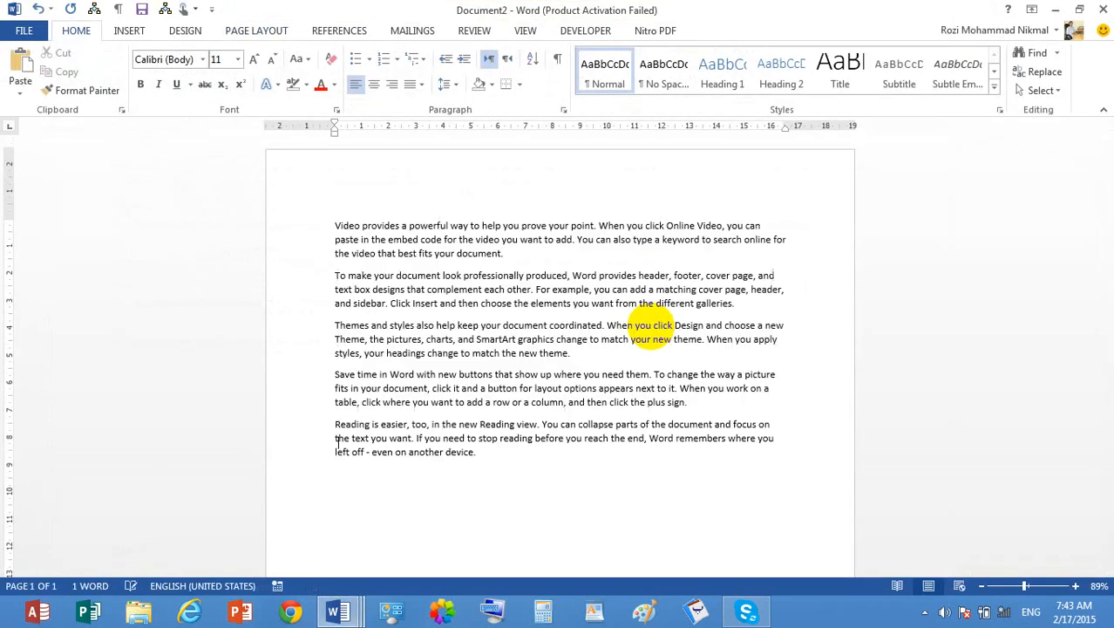
- Repeat the sample text to three copies in total and delete the last three paragraphs on page 2
key(ctrl+a)
key(ctrl+c)
key(ctrl+v)
key(ctrl+v)
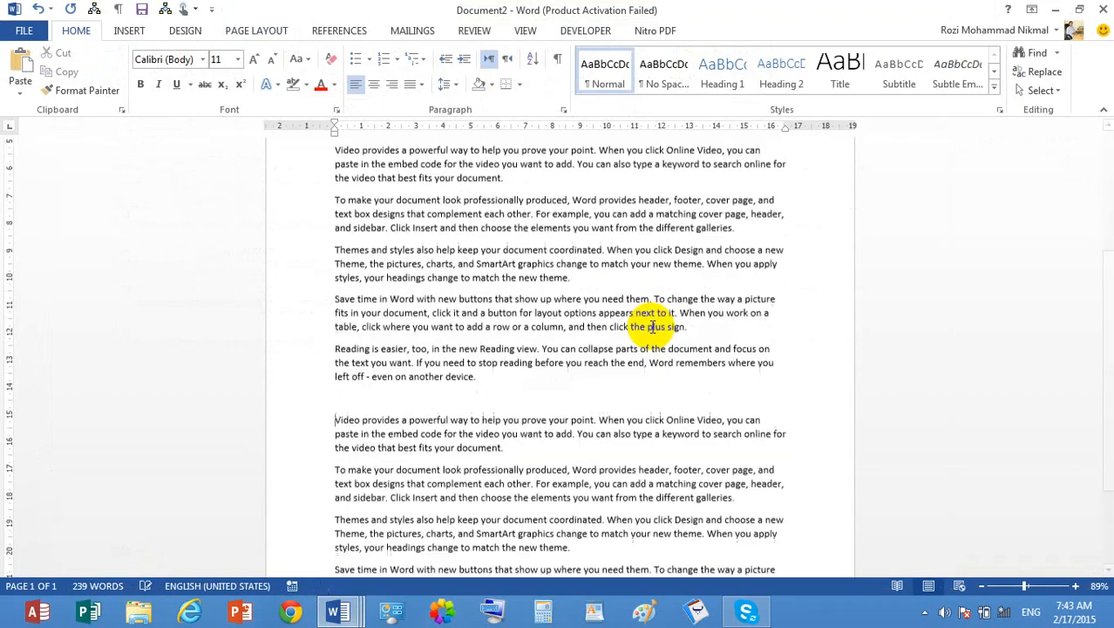
key(ctrl+v)
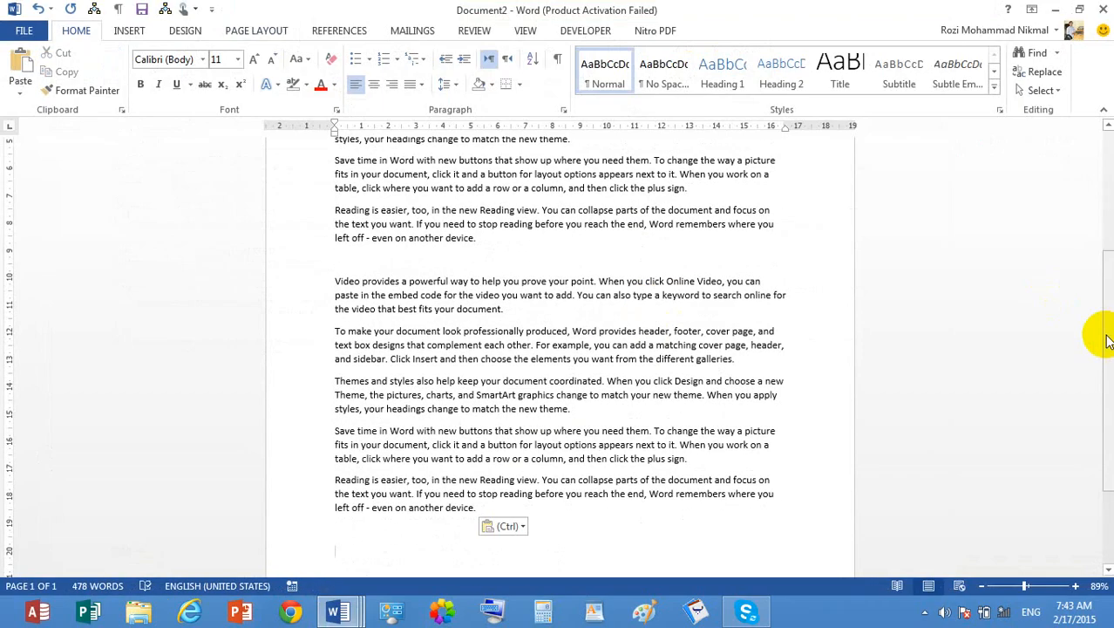
key(ctrl+v)
drag(592, 515, 333, 391)
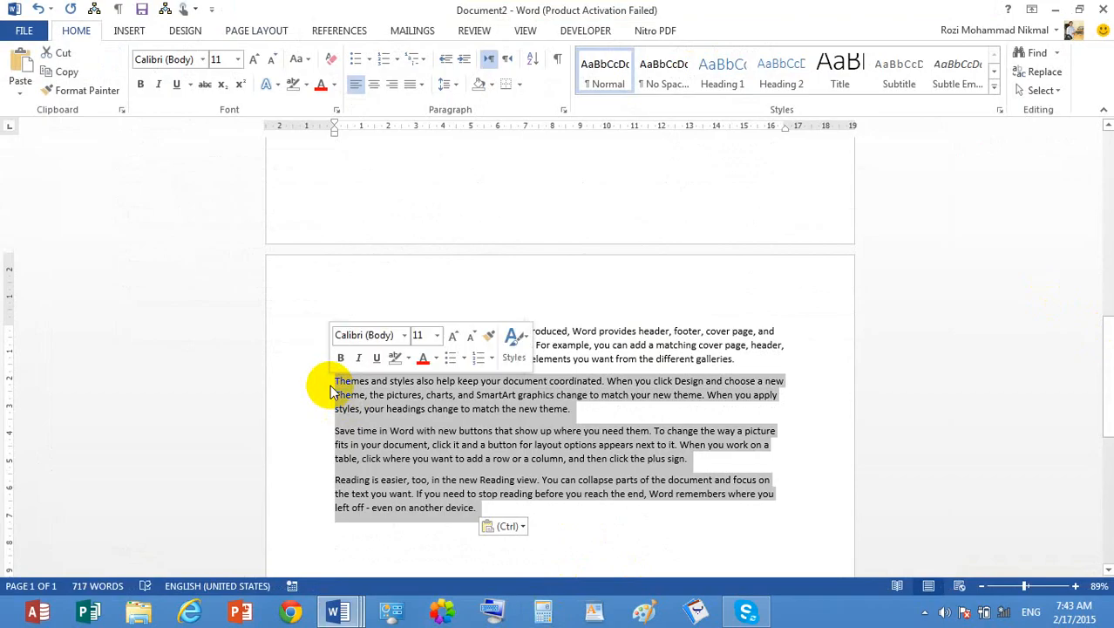
key(Delete)
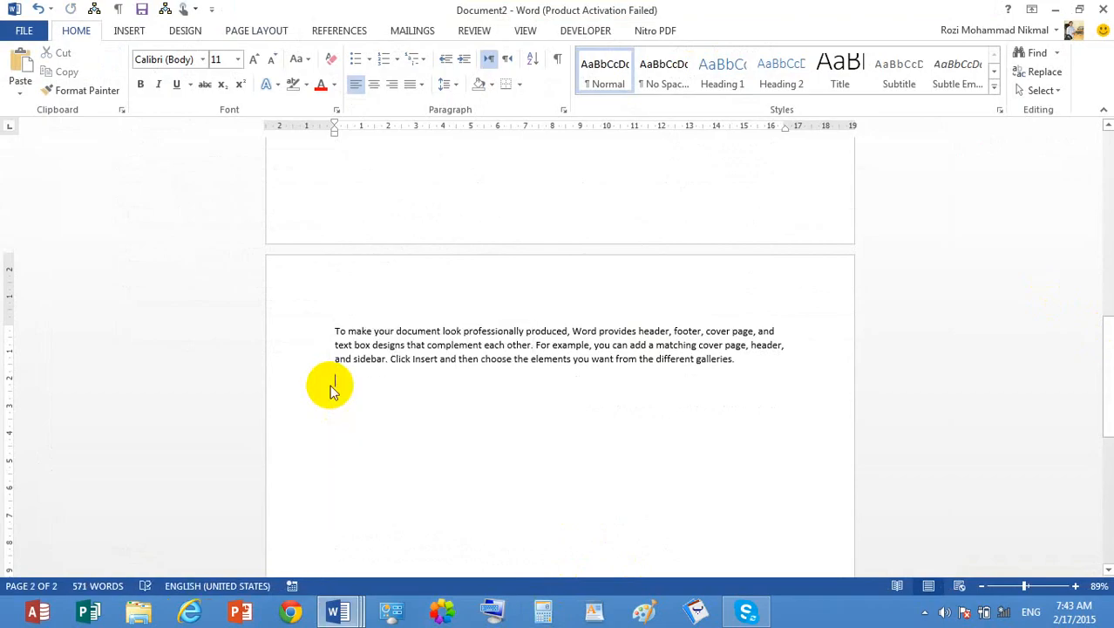
- Preview the first page in the print settings and set the document's margins to Narrow (1.27 cm on every side)
key(ctrl+p)
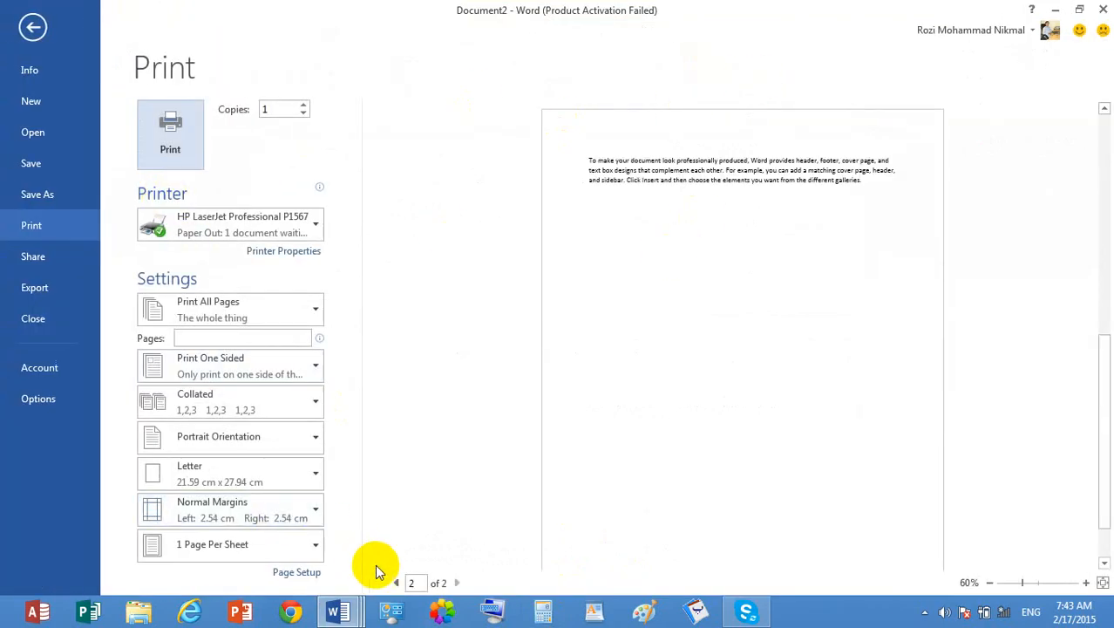
click(398, 582)
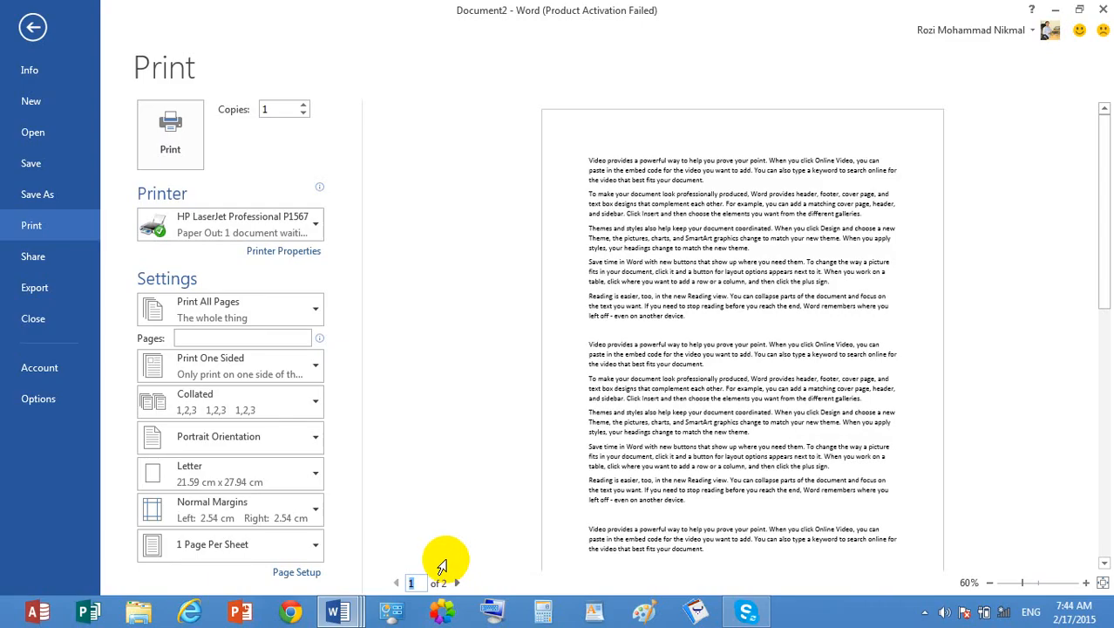
click(244, 505)
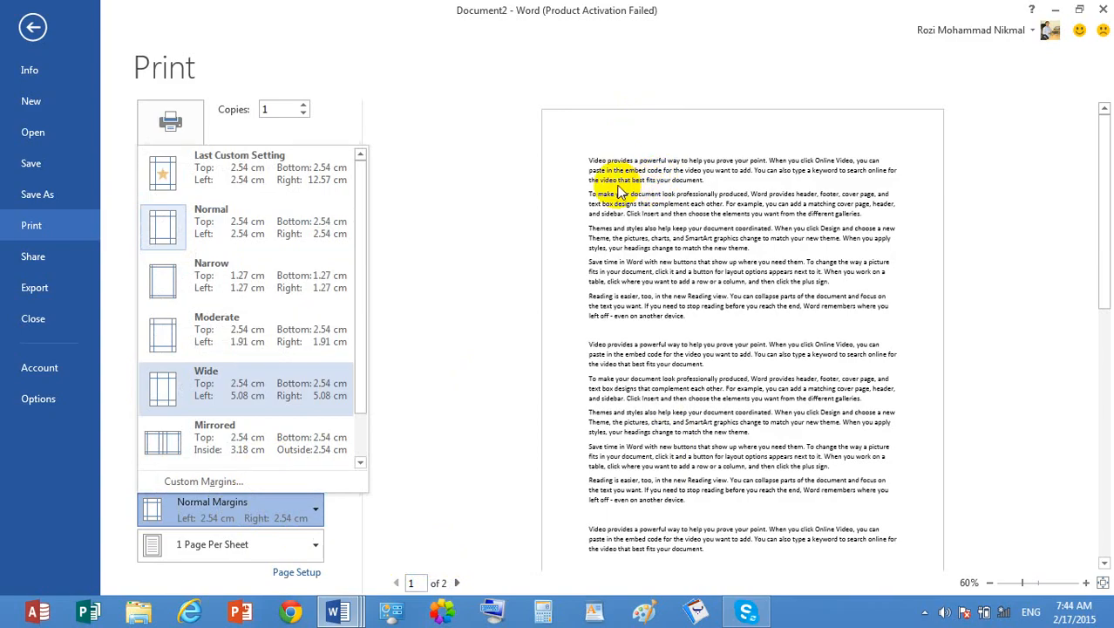
click(266, 279)
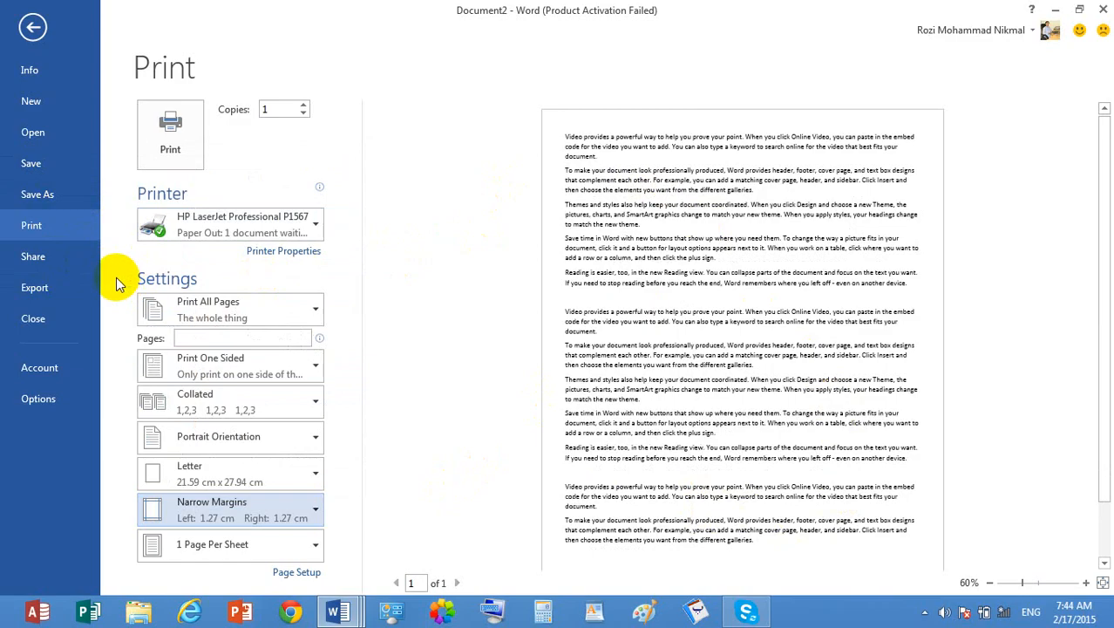
- Return to the document, indent the last empty paragraph's first line about 3.5 cm, test it with "sdfds" and delete that text
click(32, 27)
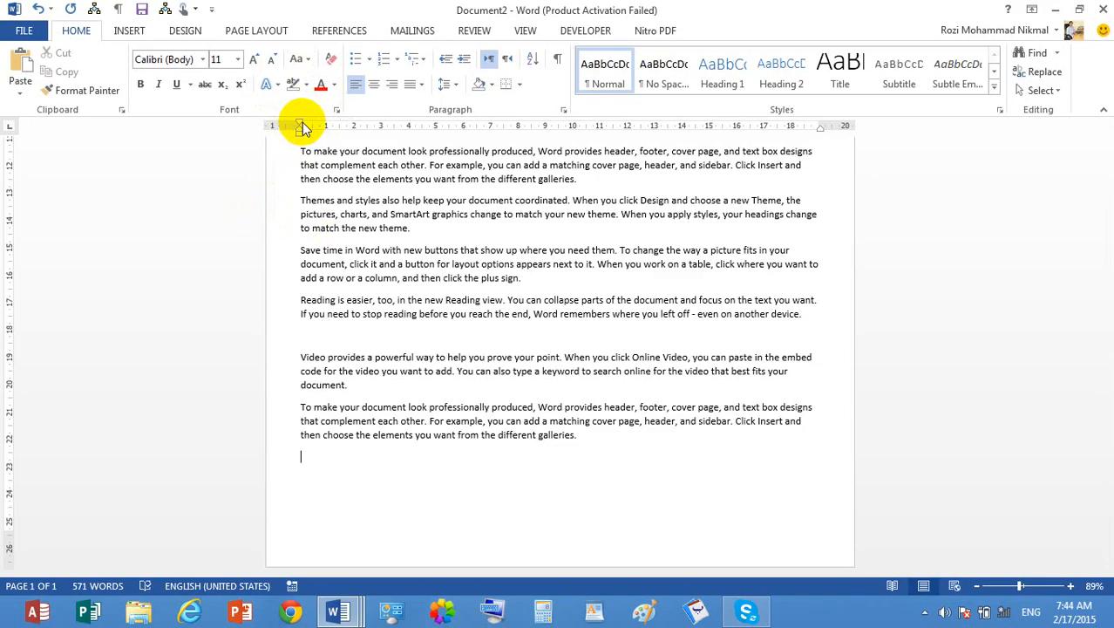
drag(299, 125, 394, 122)
text(sdfds)
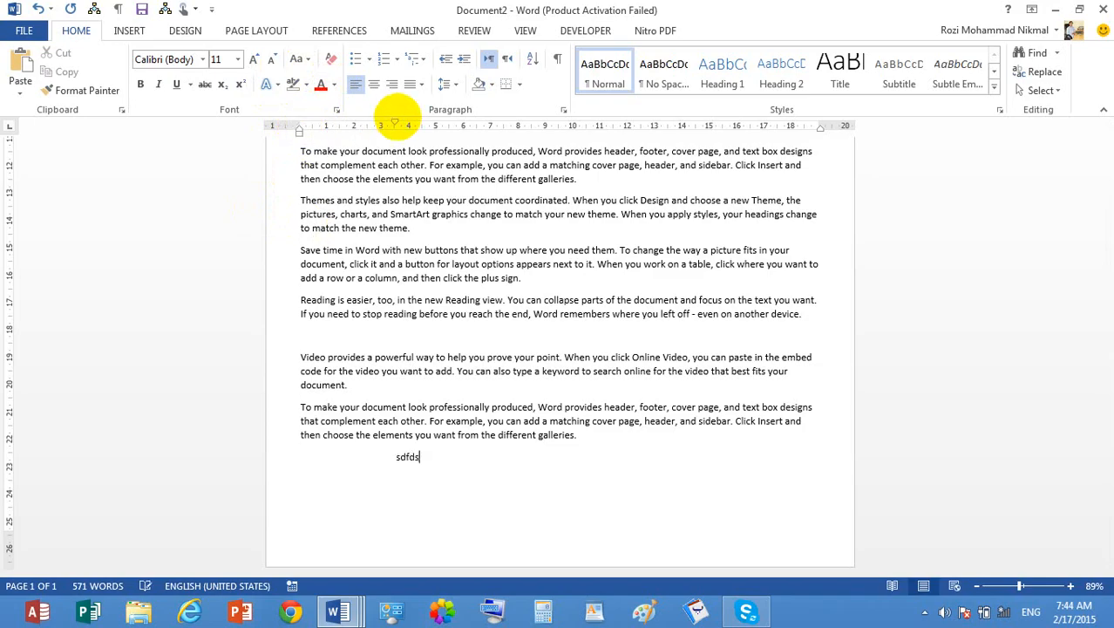
key(BackSpace)
key(BackSpace)
key(BackSpace)
key(BackSpace)
key(BackSpace)
key(BackSpace)
- Set the margins to Wide (2.54 cm top and bottom, 5.08 cm left and right) in the print settings
key(ctrl+p)
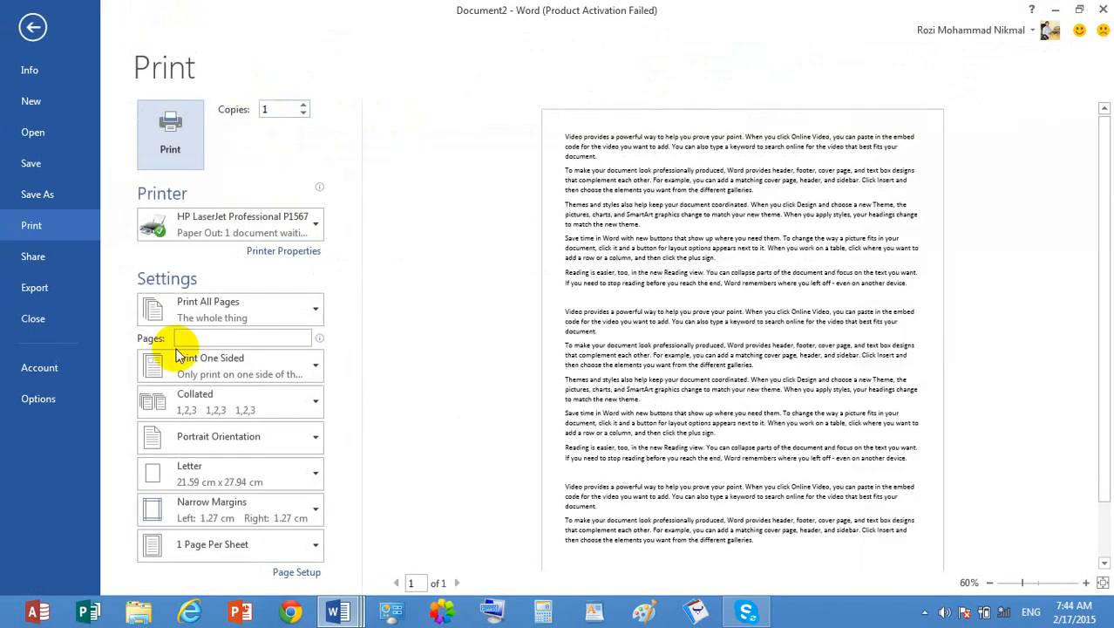
click(268, 513)
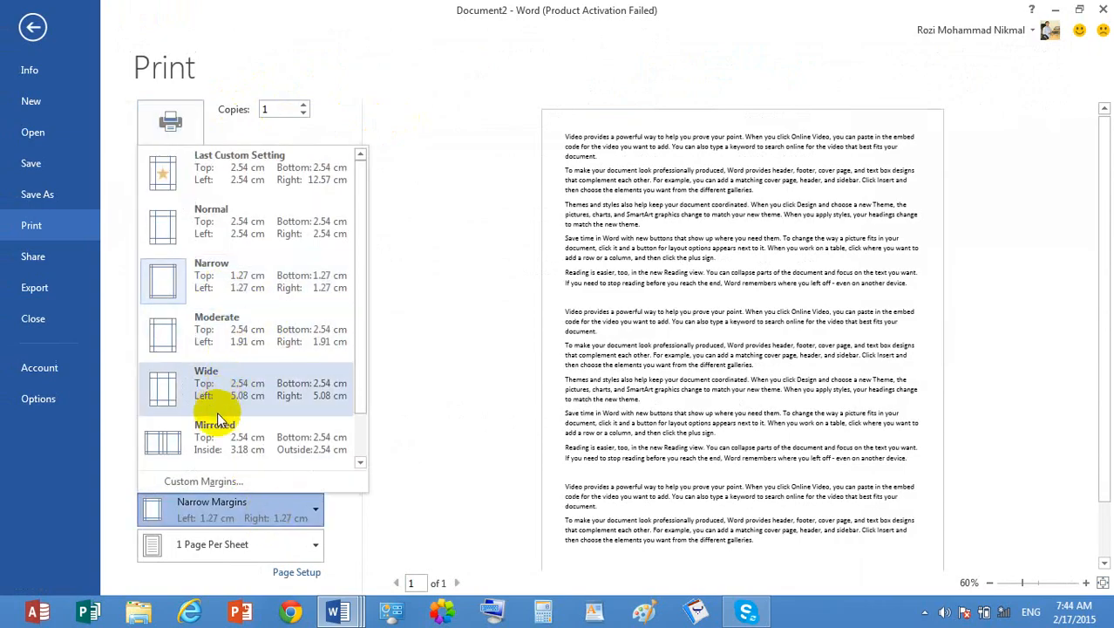
click(457, 235)
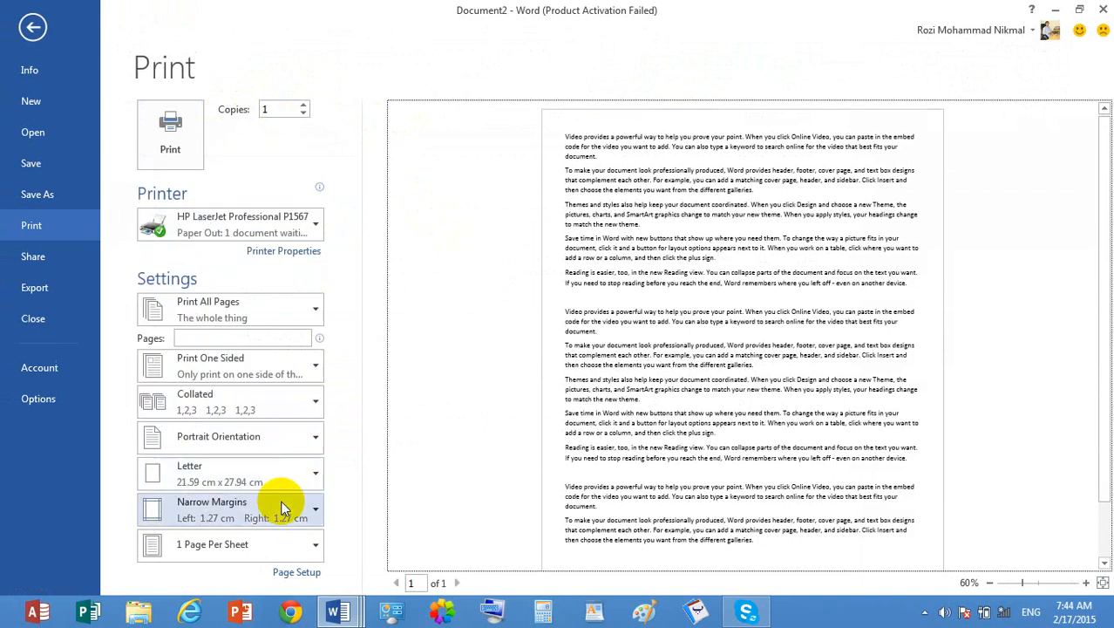
click(283, 504)
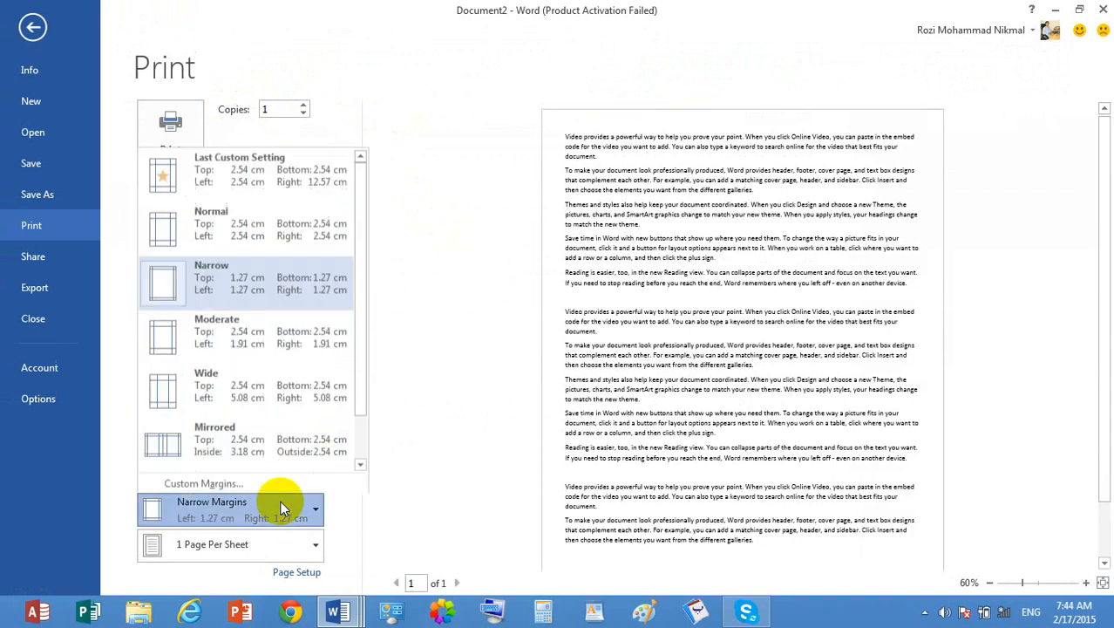
click(279, 406)
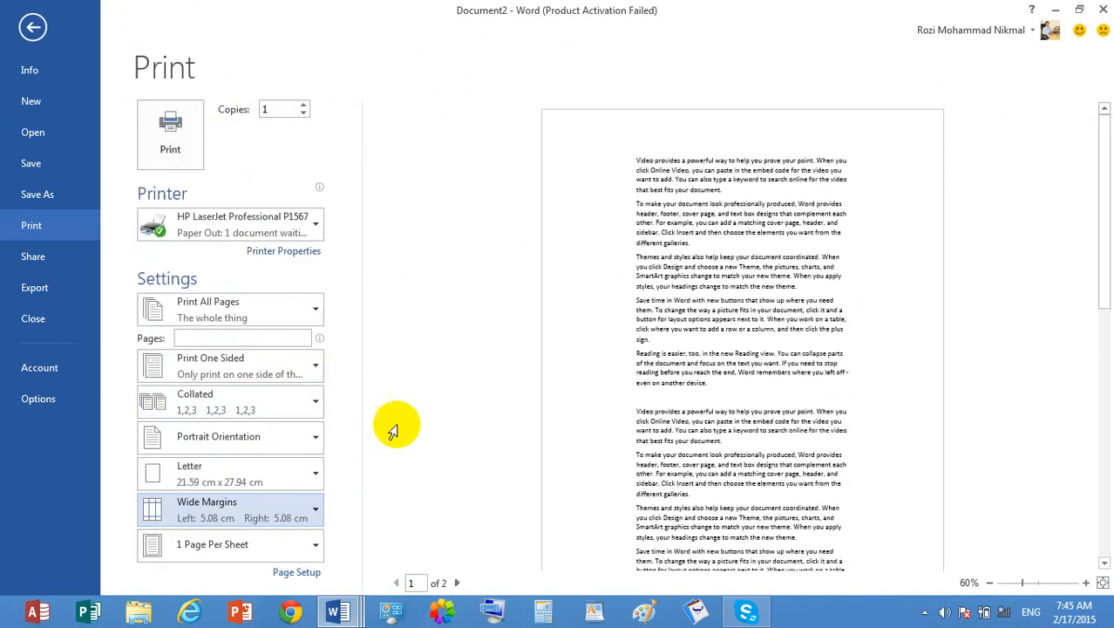
- View the custom margin settings in Page Setup and cancel without changing them
click(266, 501)
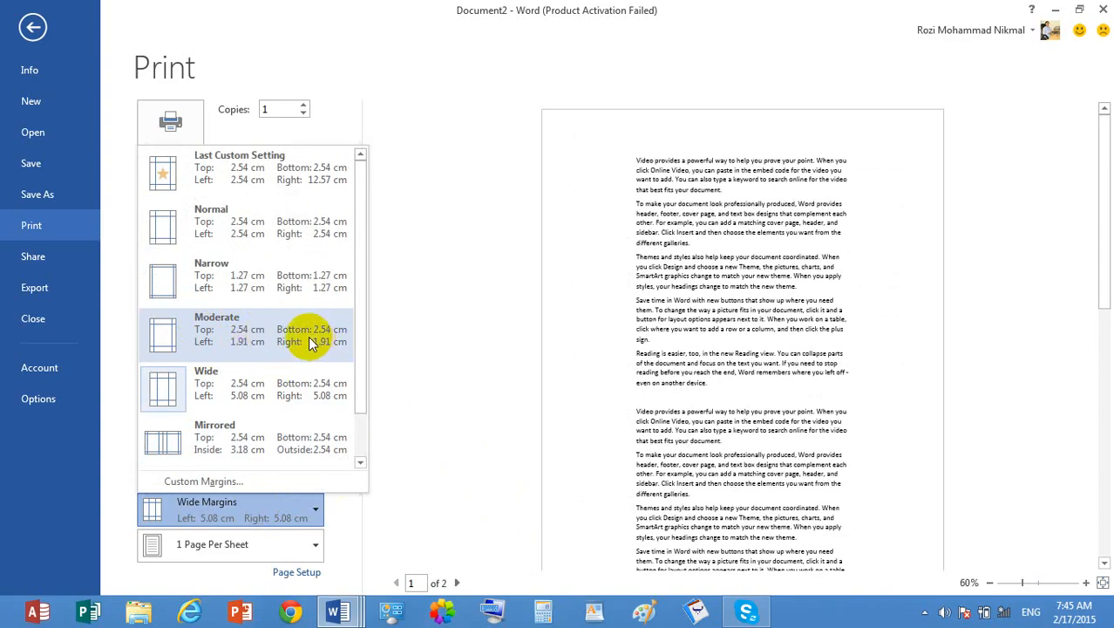
click(259, 484)
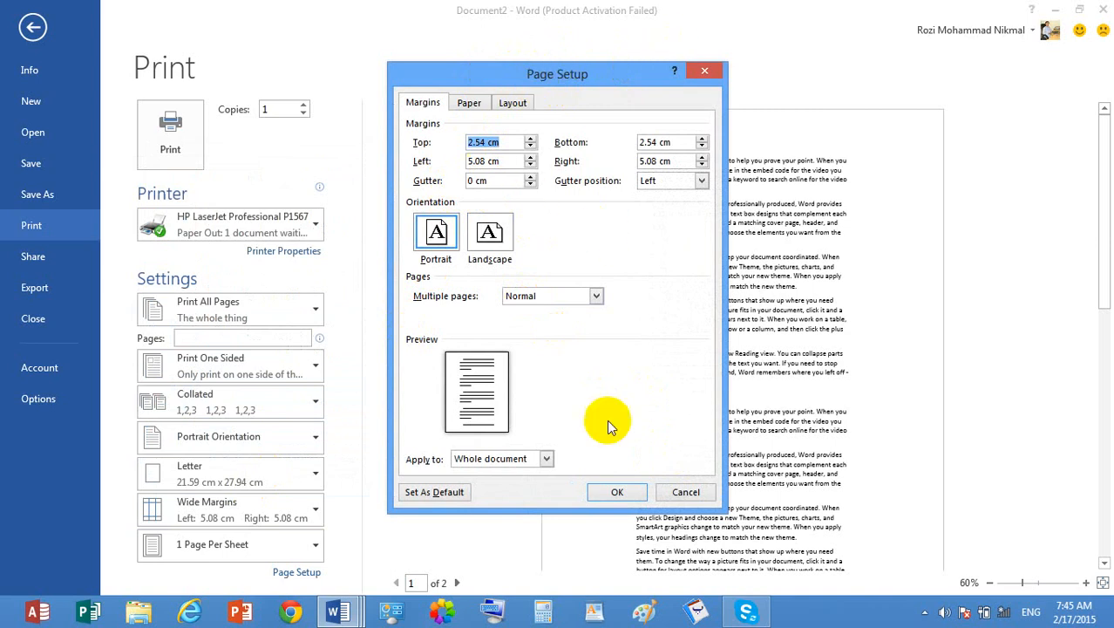
click(685, 492)
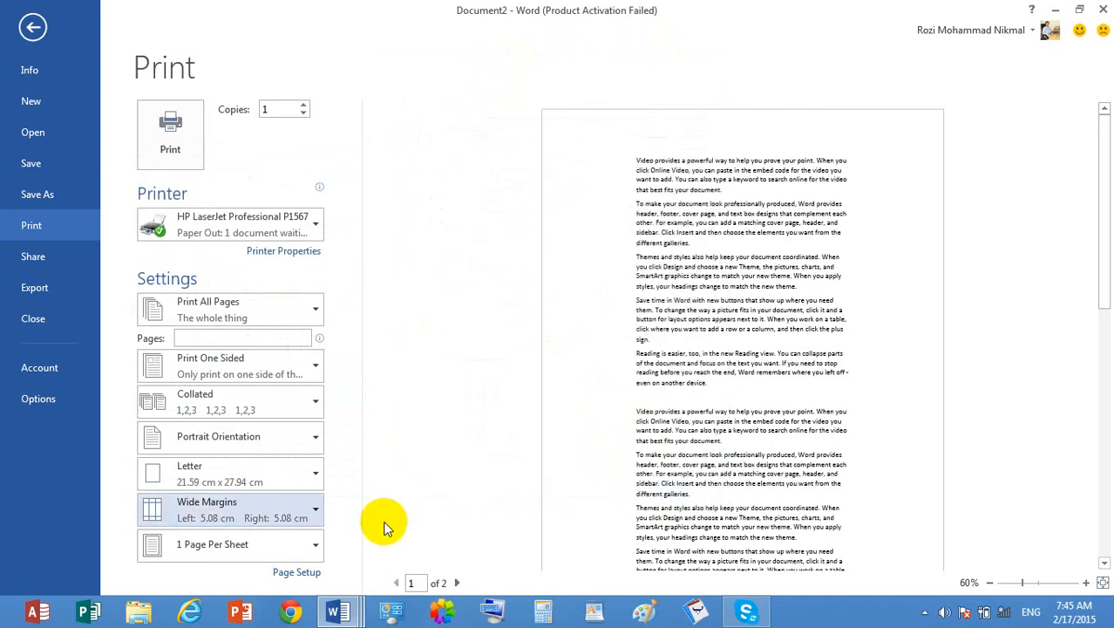
- Set the printout to 4 pages per sheet and change it to 2 pages per sheet
click(269, 539)
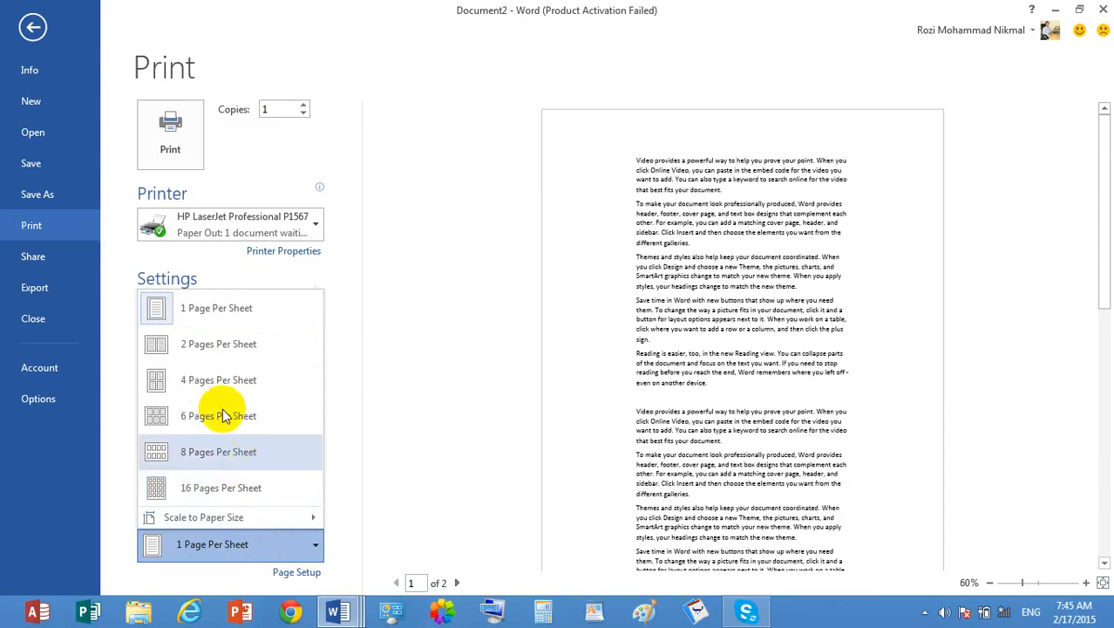
click(233, 381)
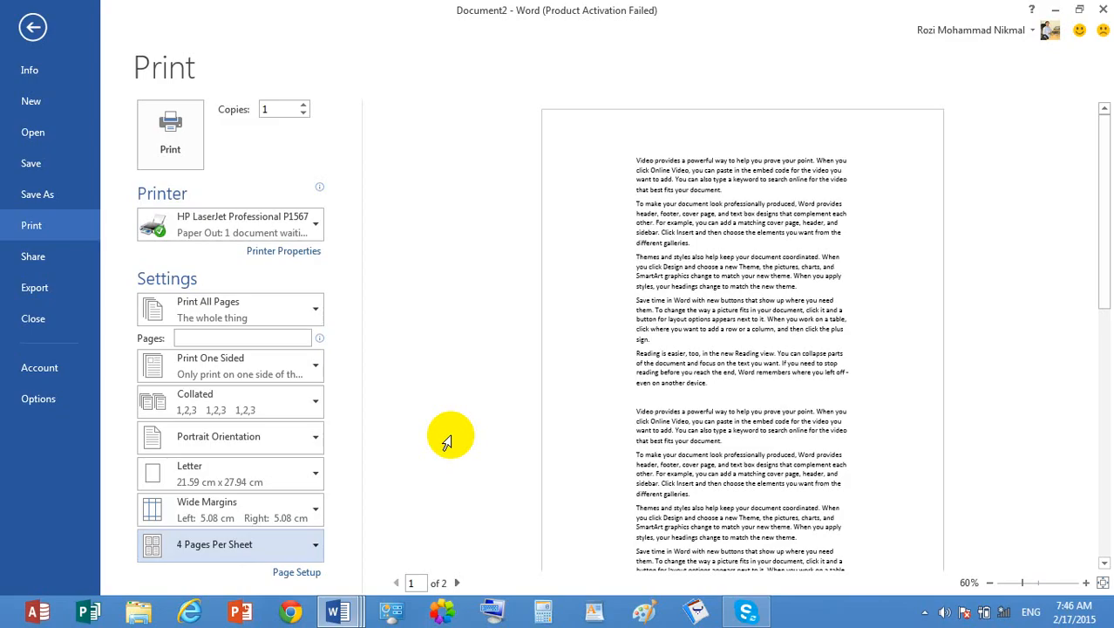
click(187, 547)
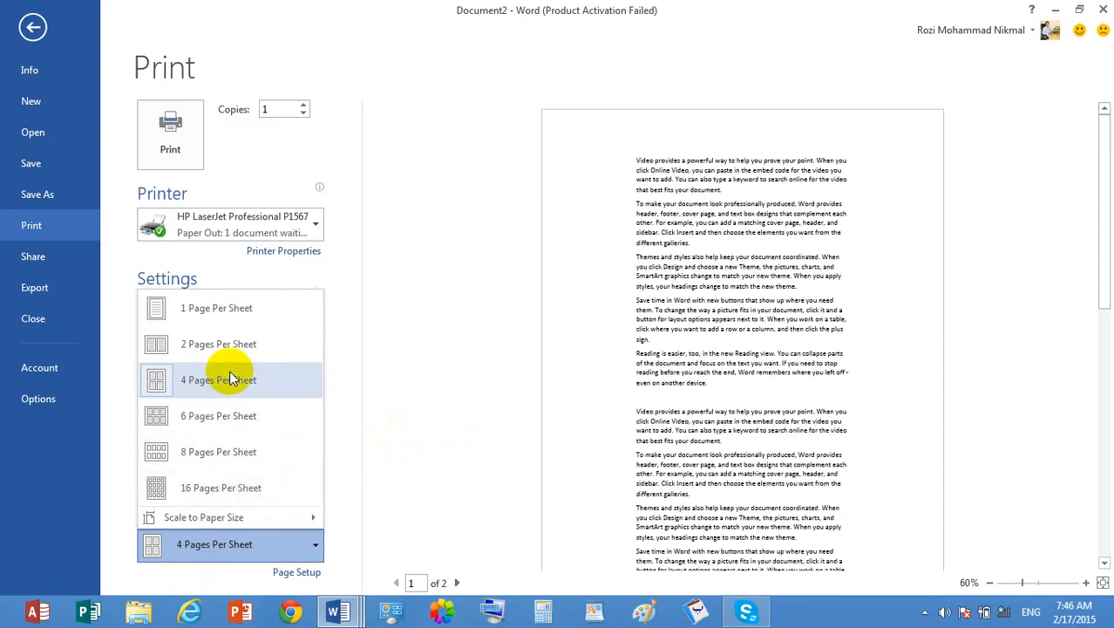
click(270, 331)
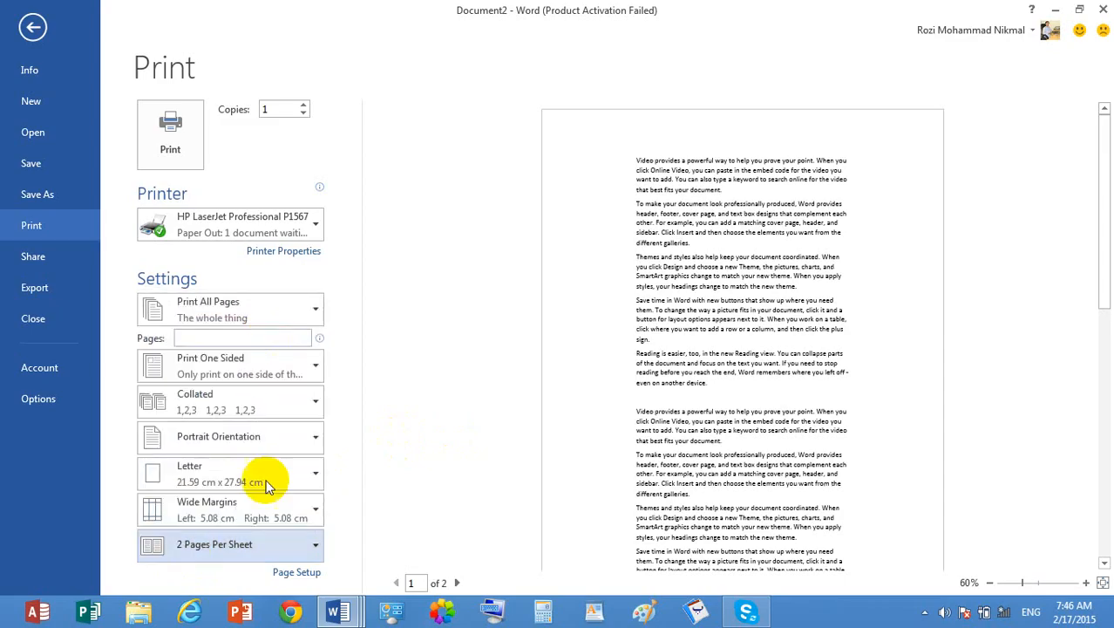
- View Page Setup from the print settings and again from the document's page layout options, cancelling both times without changes
click(299, 573)
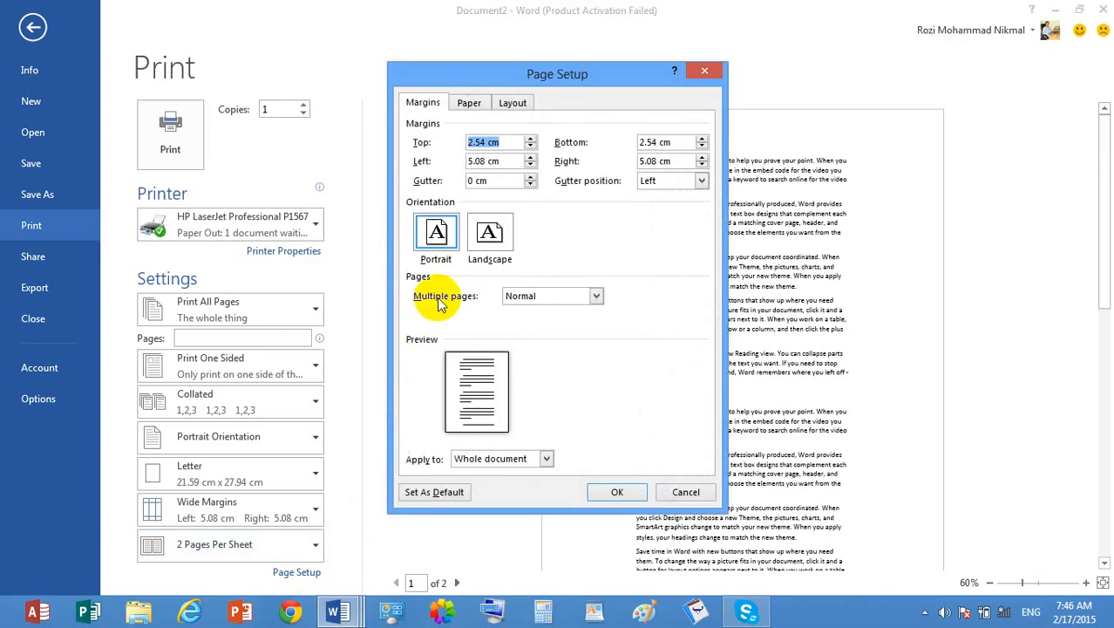
click(673, 492)
click(32, 27)
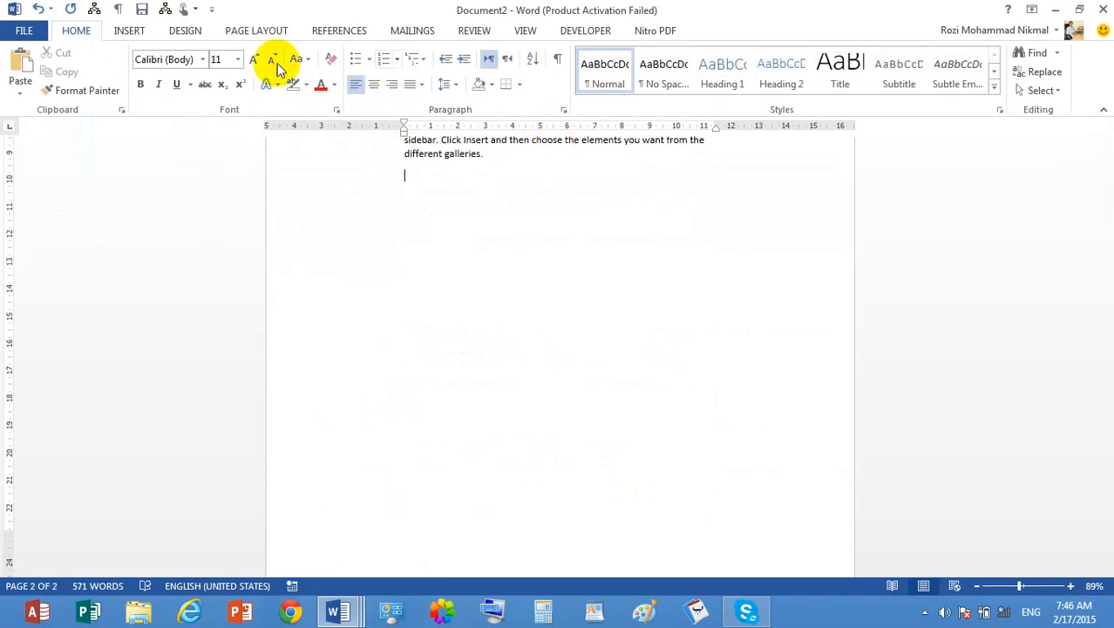
click(255, 30)
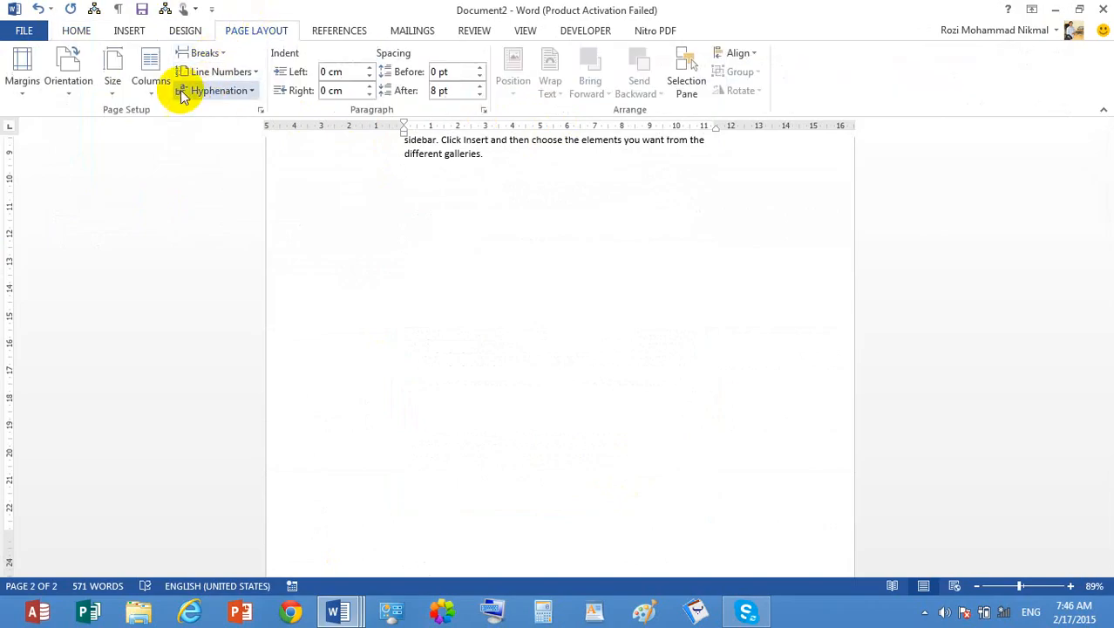
click(260, 110)
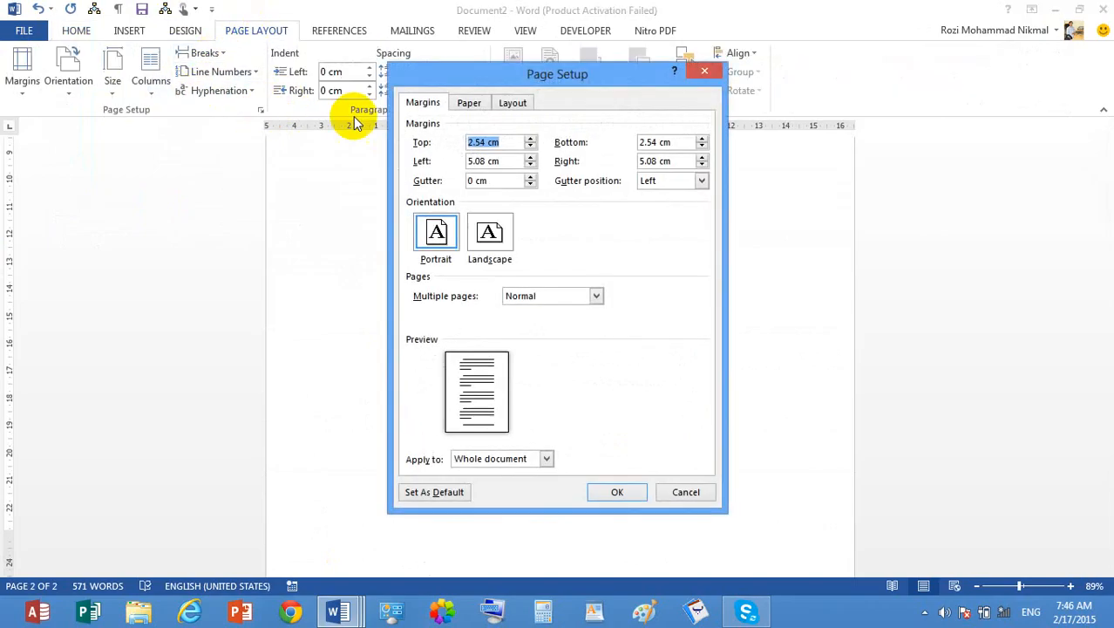
click(695, 494)
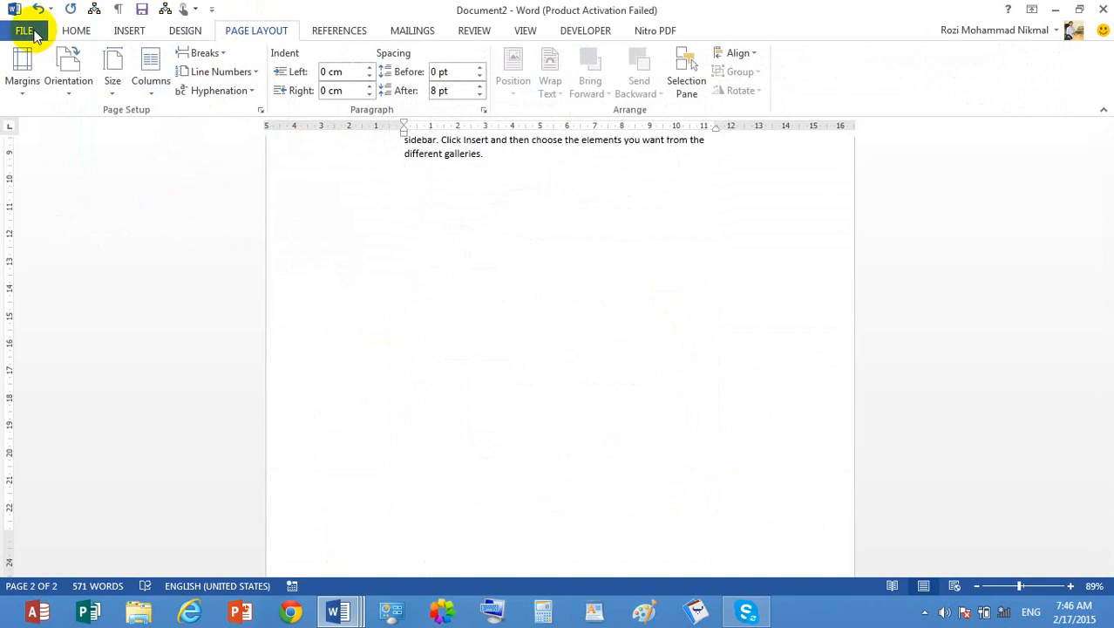
- Set the printout to 4 pages per sheet in the print settings, and view Page Setup without changing anything
click(25, 31)
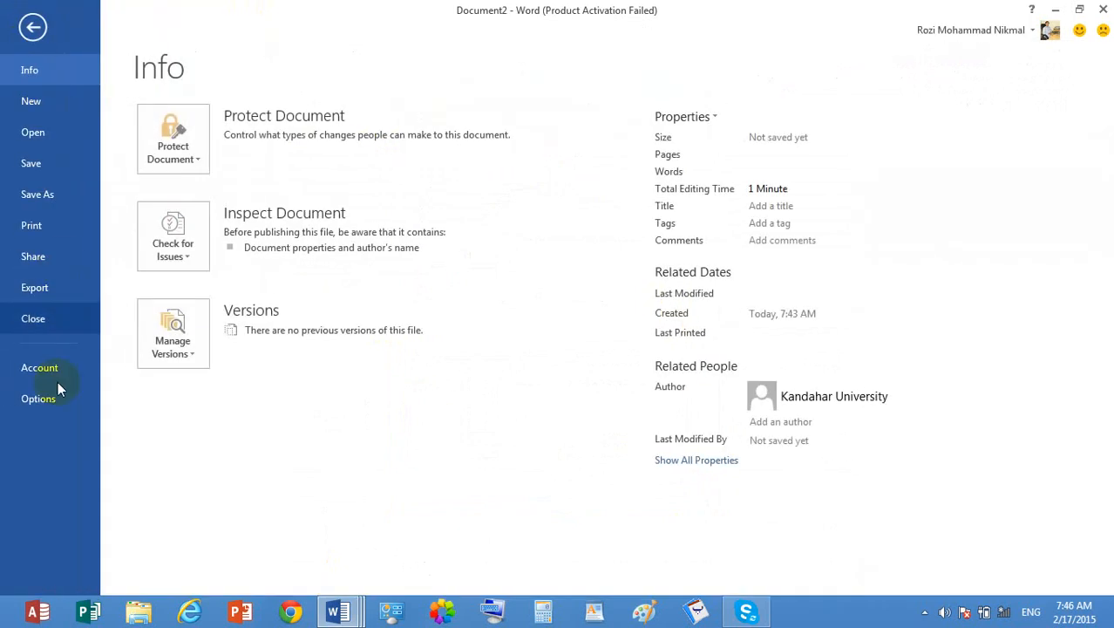
click(67, 226)
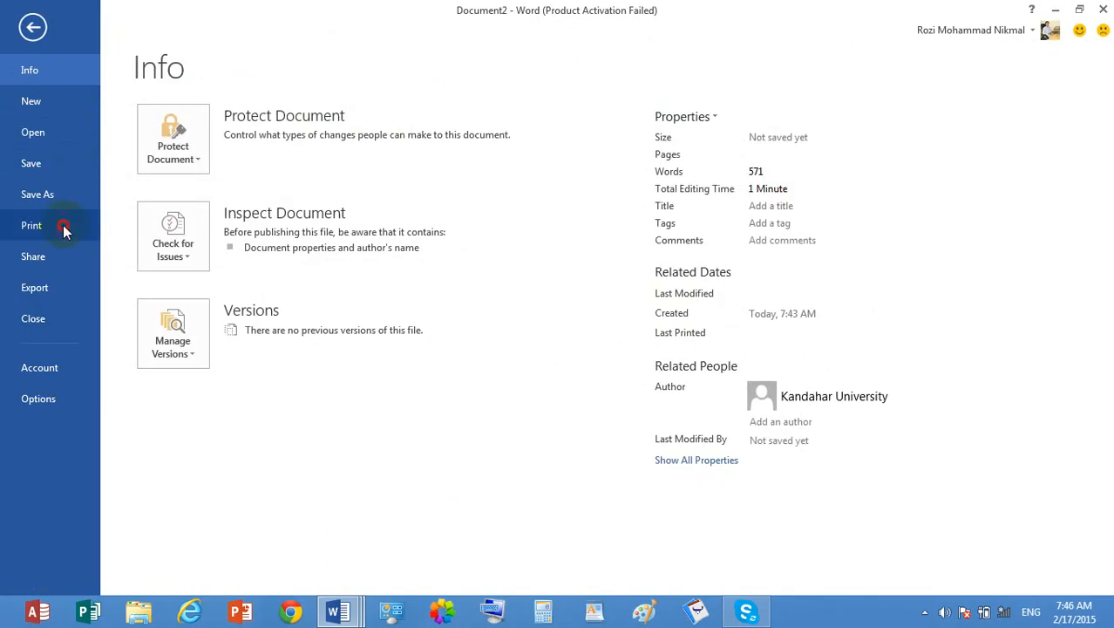
click(272, 548)
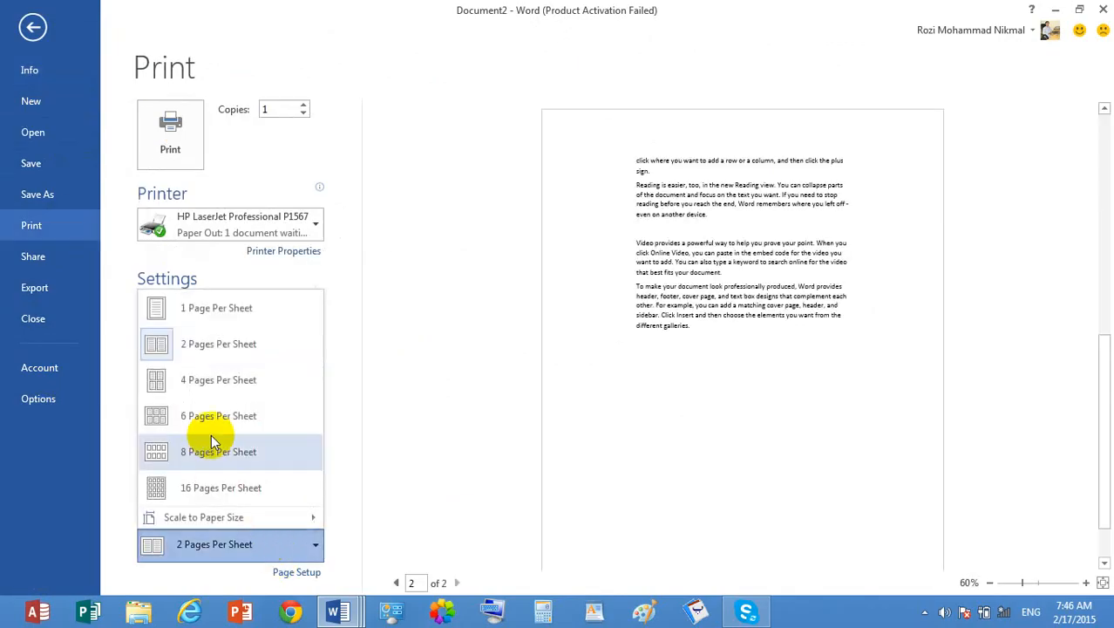
click(267, 379)
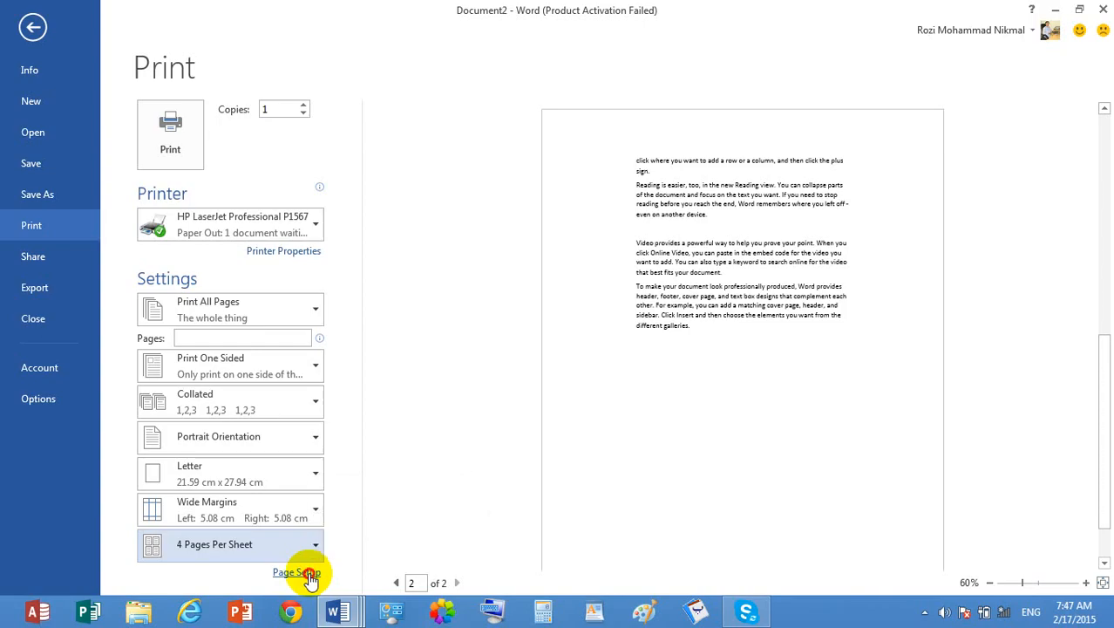
click(296, 572)
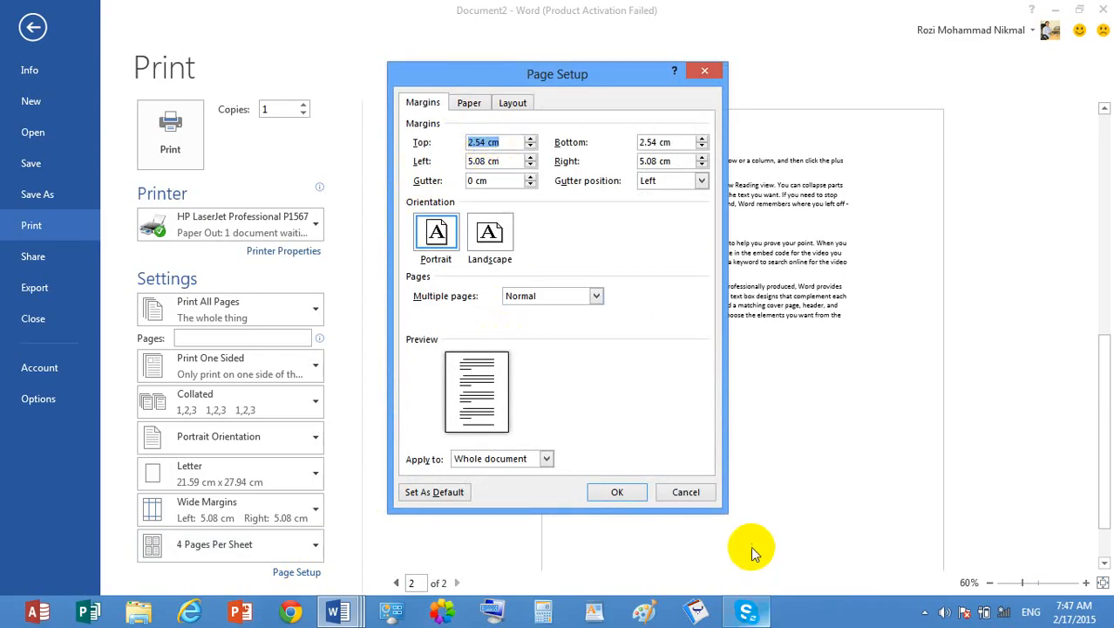
click(685, 493)
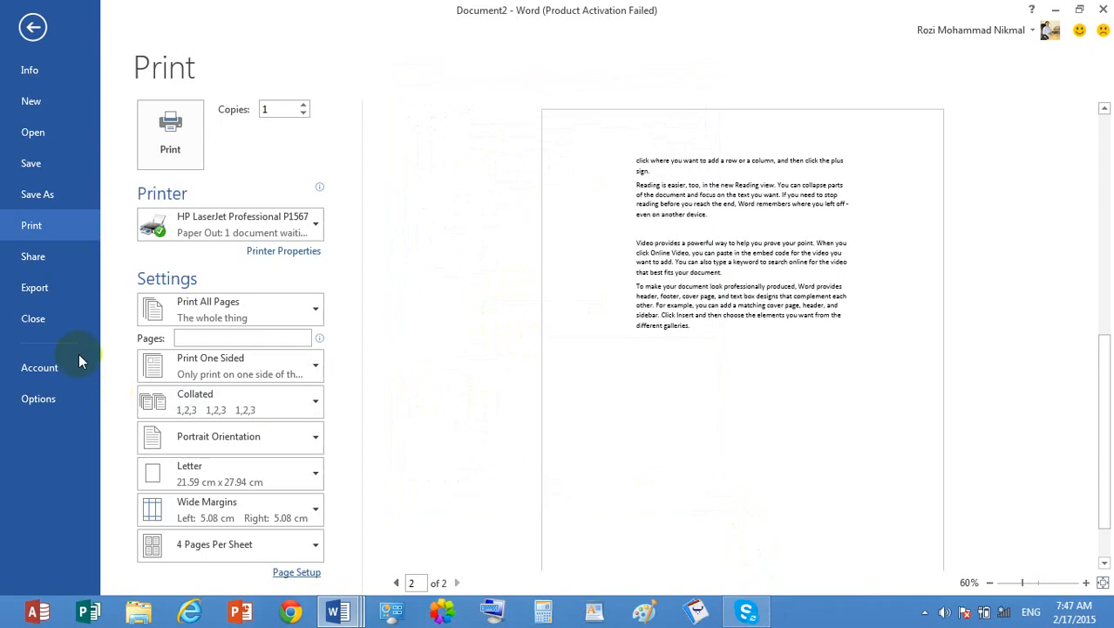
- View the document's sharing options for Invite People, Email and Present Online
click(43, 258)
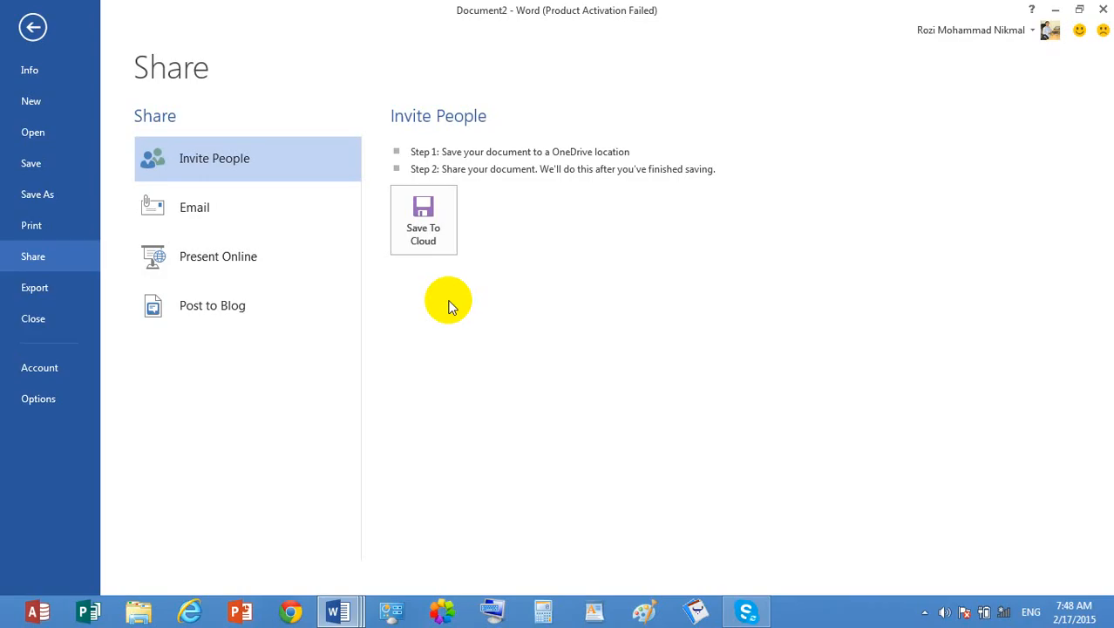
click(198, 209)
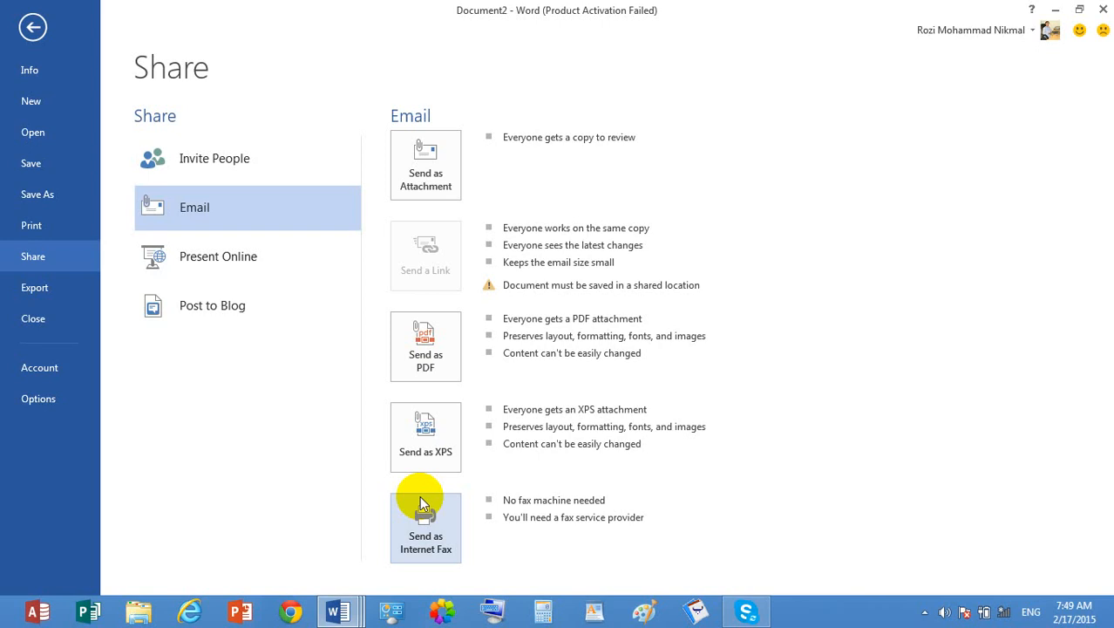
click(419, 503)
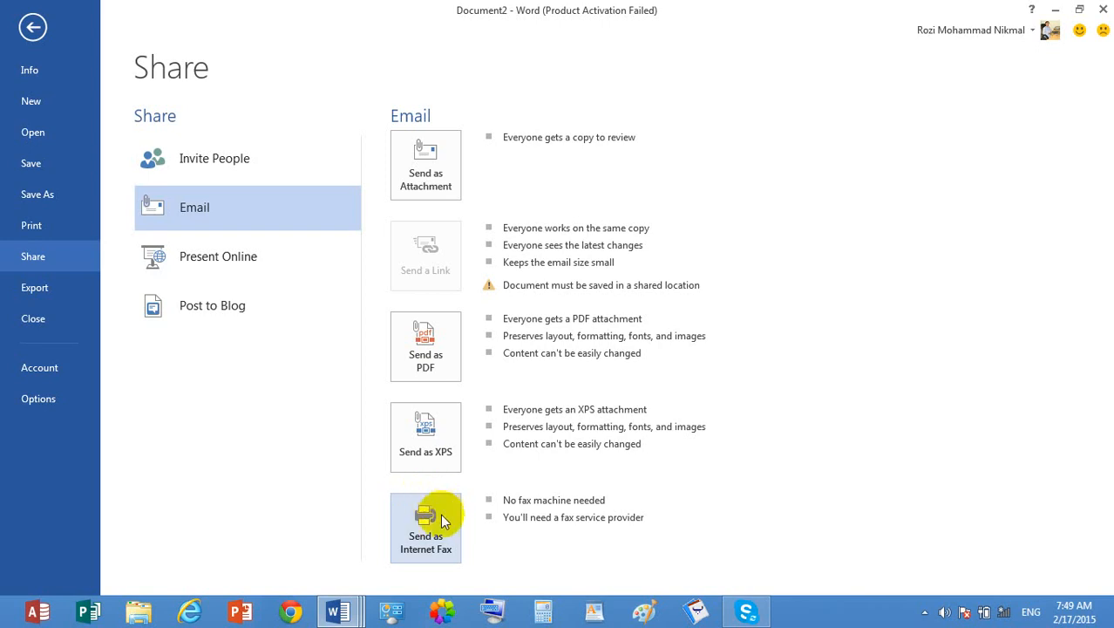
click(270, 260)
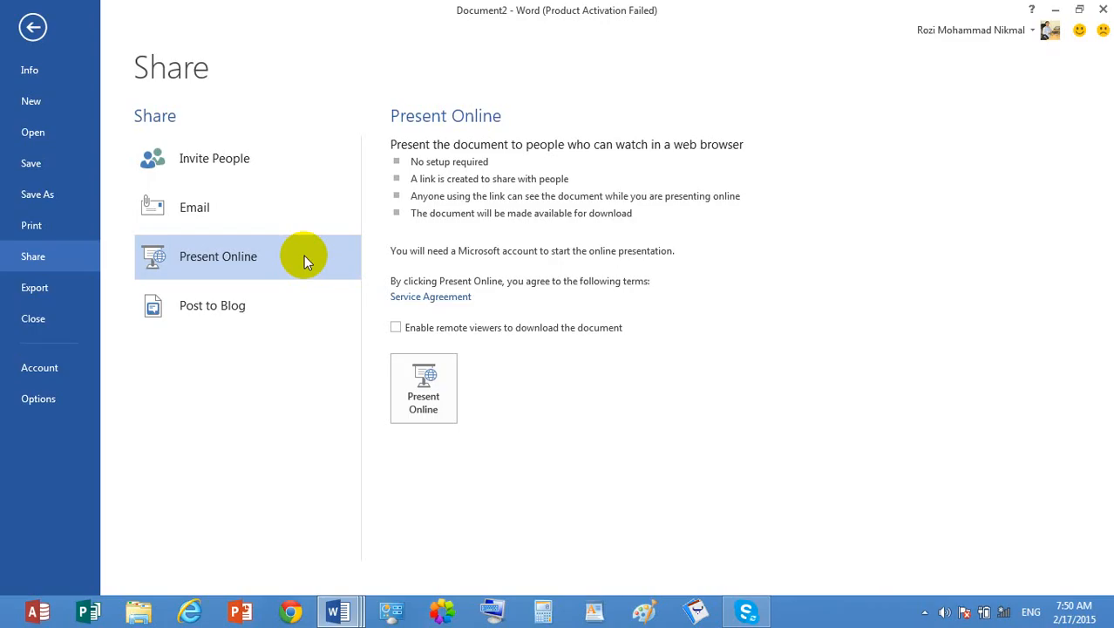
- Create a blog post from the document without registering a blog account, and create another blog post from that one
click(243, 305)
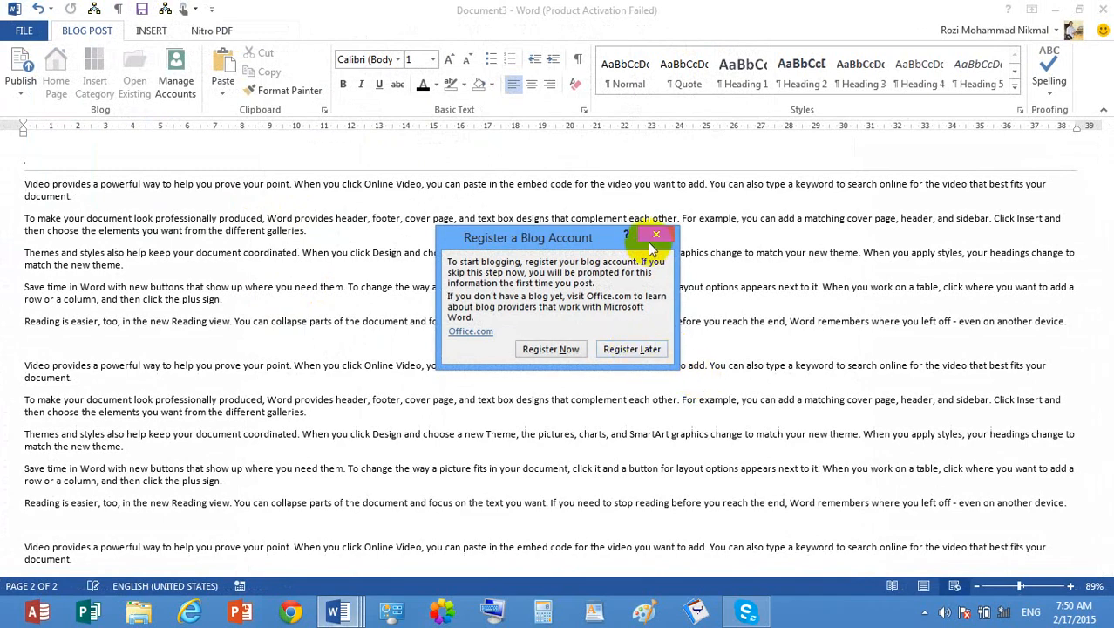
click(652, 239)
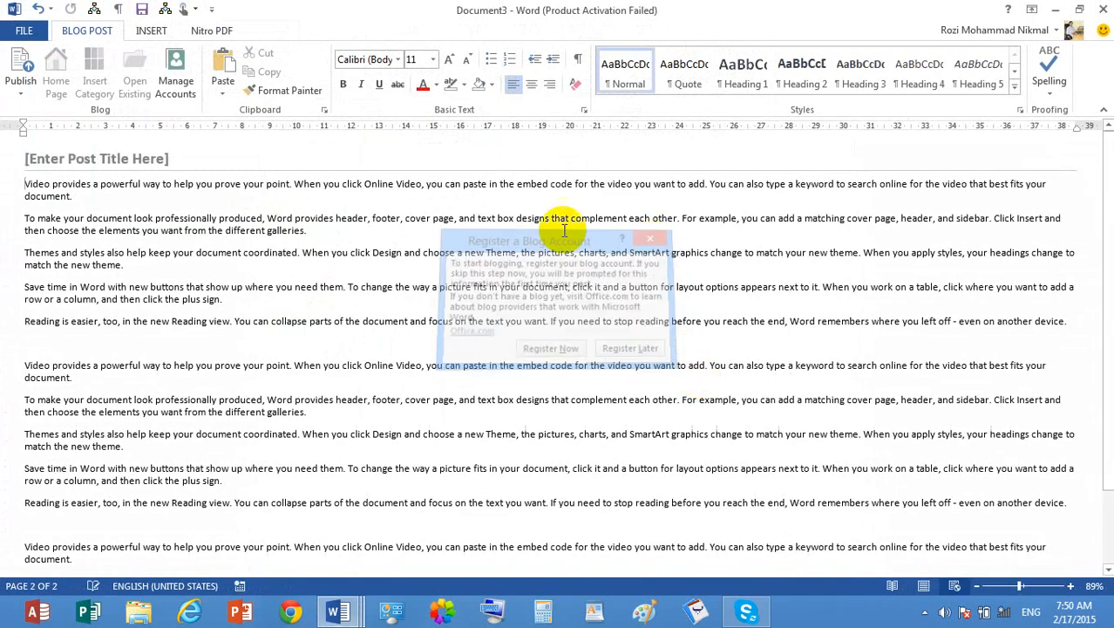
click(25, 35)
click(56, 265)
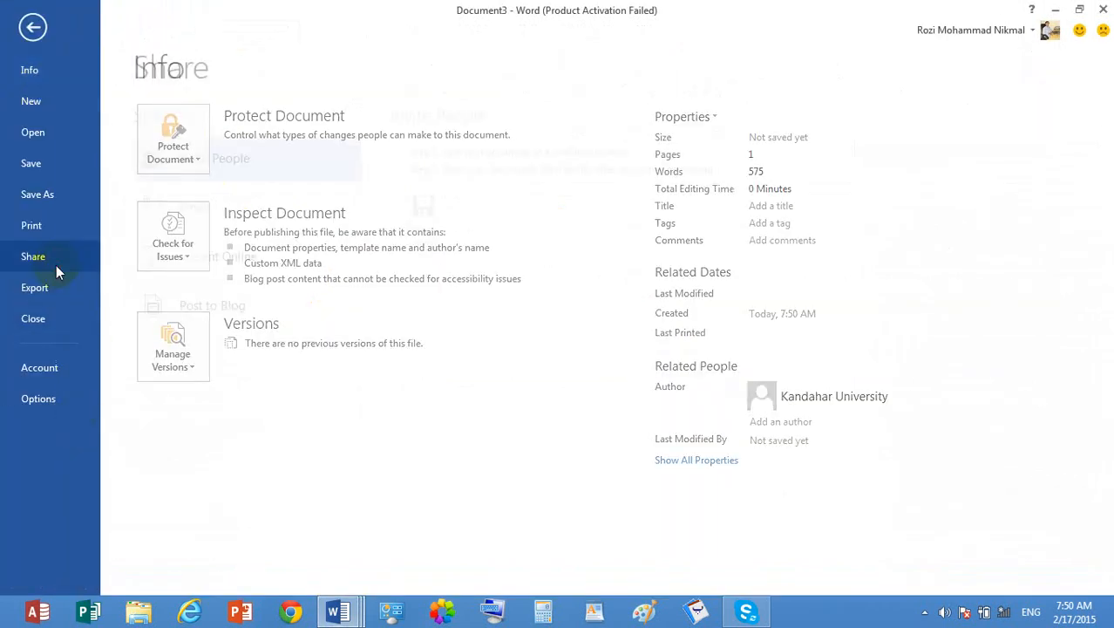
click(192, 304)
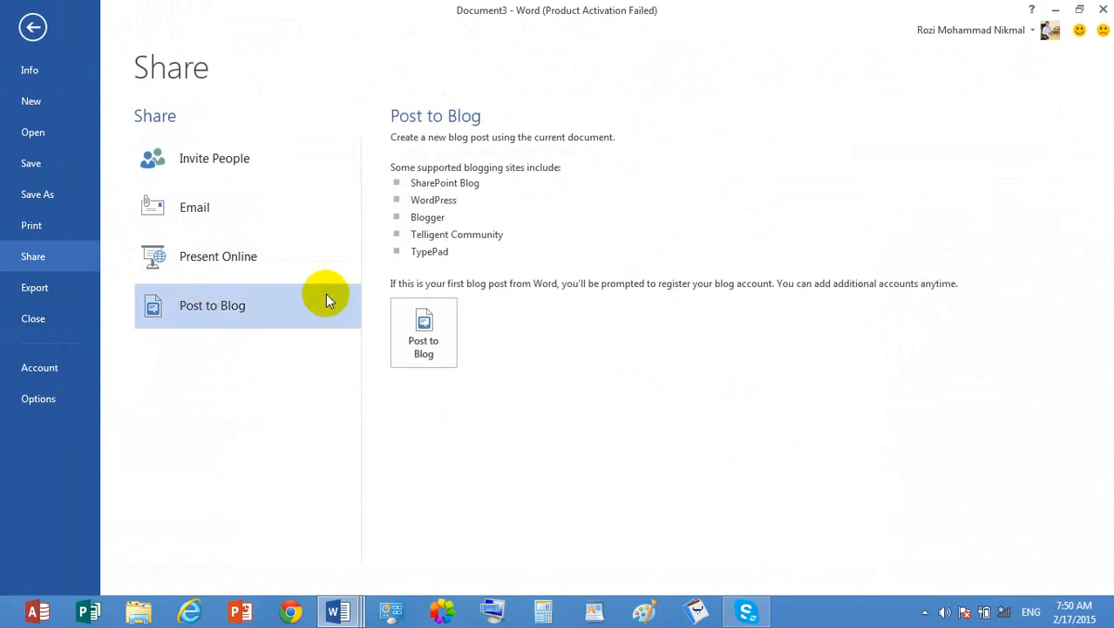
click(425, 334)
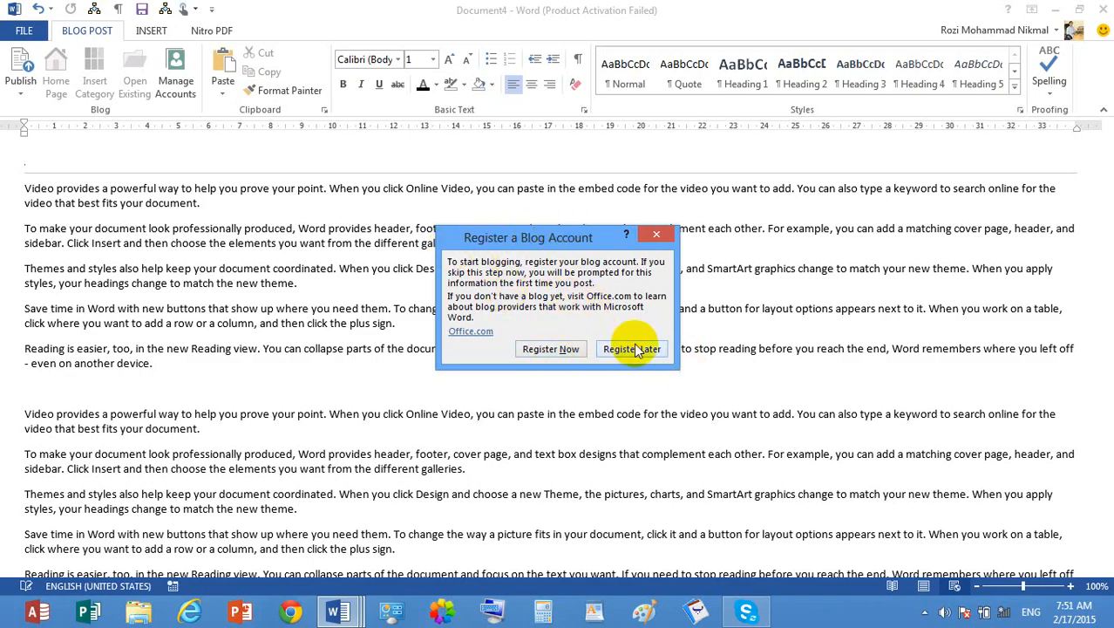
- Start registering a new blog account with Blogger as the provider and continue to the account information
click(549, 349)
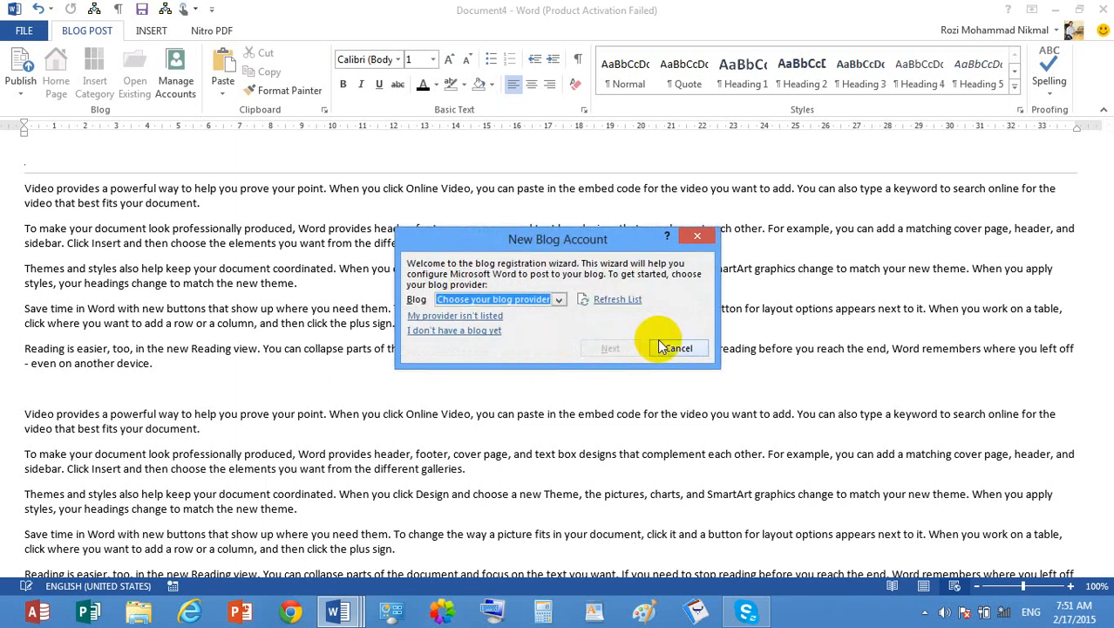
click(562, 299)
click(544, 331)
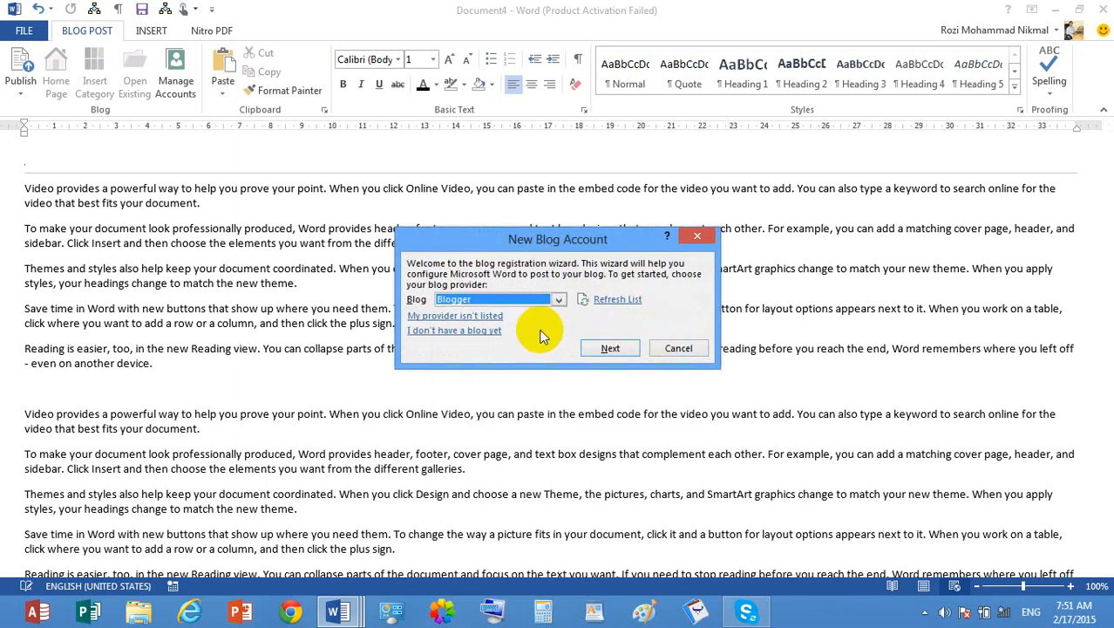
click(559, 300)
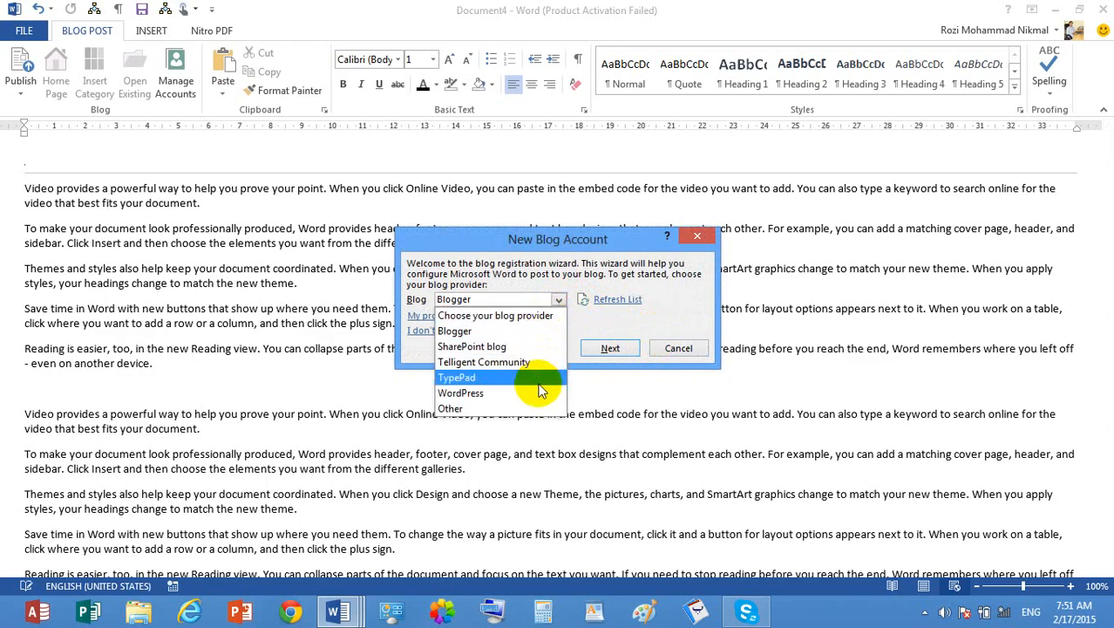
click(517, 336)
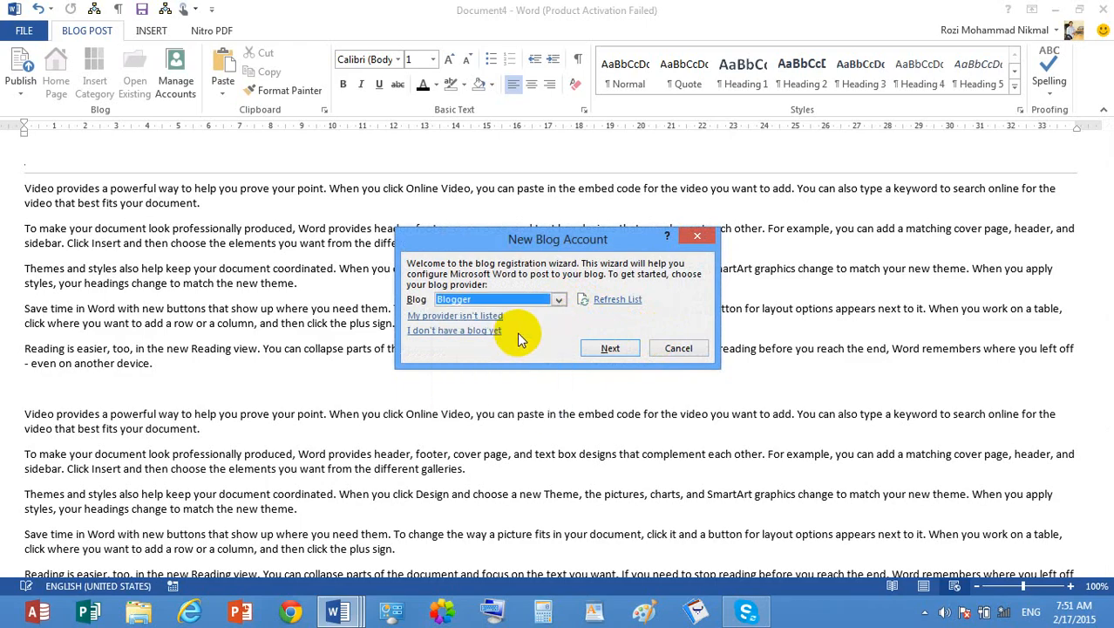
click(603, 345)
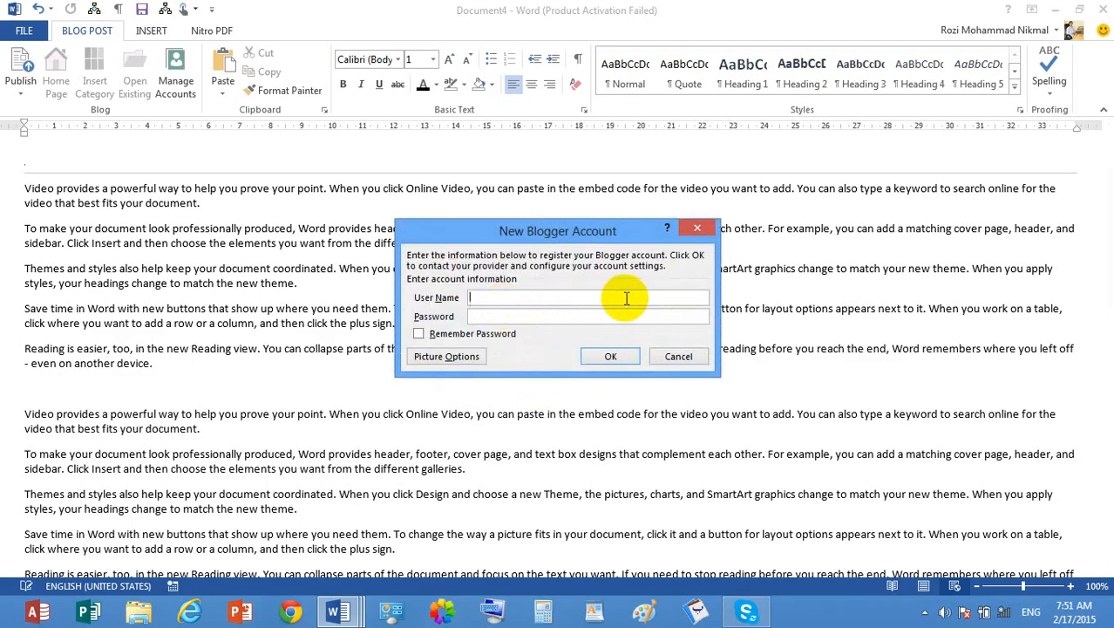
- Try to register the Blogger account with the user name, remembered account password and no picture uploads, and cancel the registration
text(jan)
key(Tab)
text(*******)
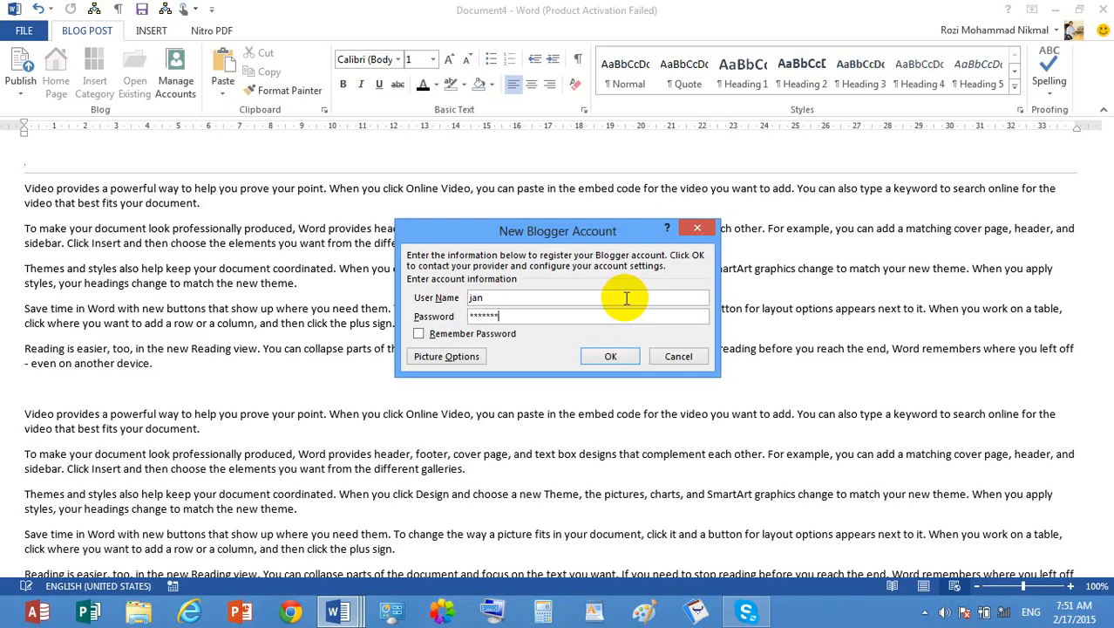
click(476, 338)
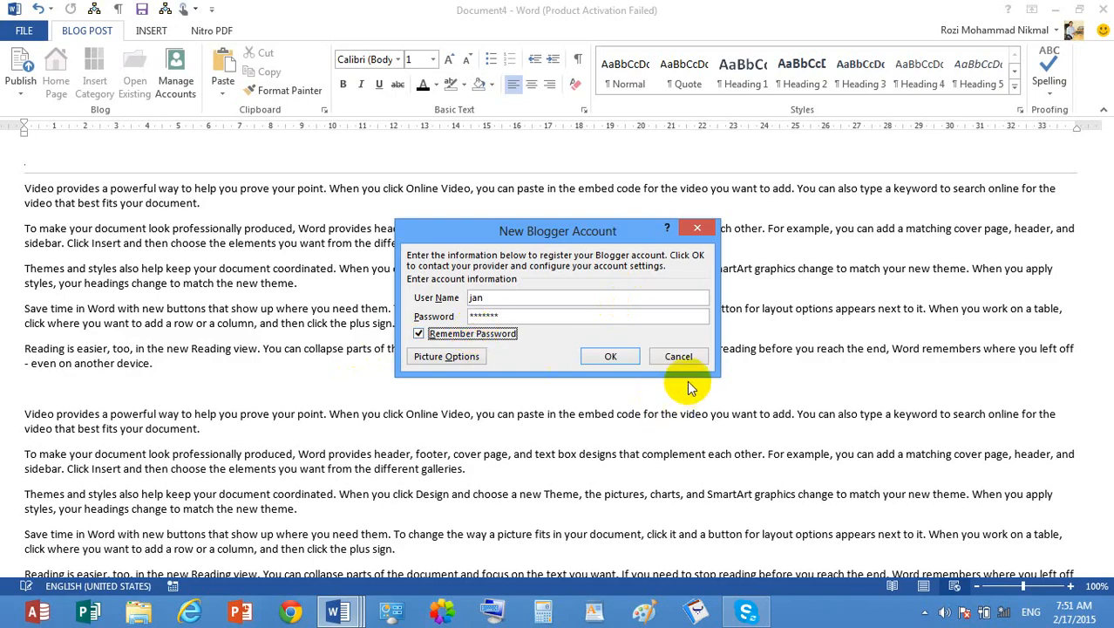
click(620, 359)
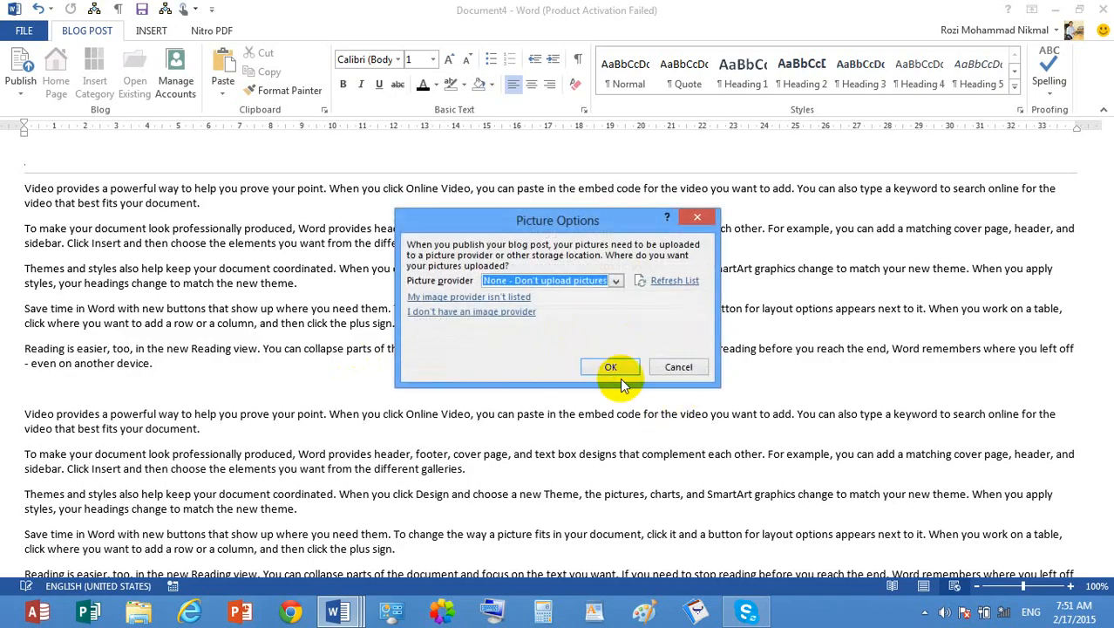
click(618, 368)
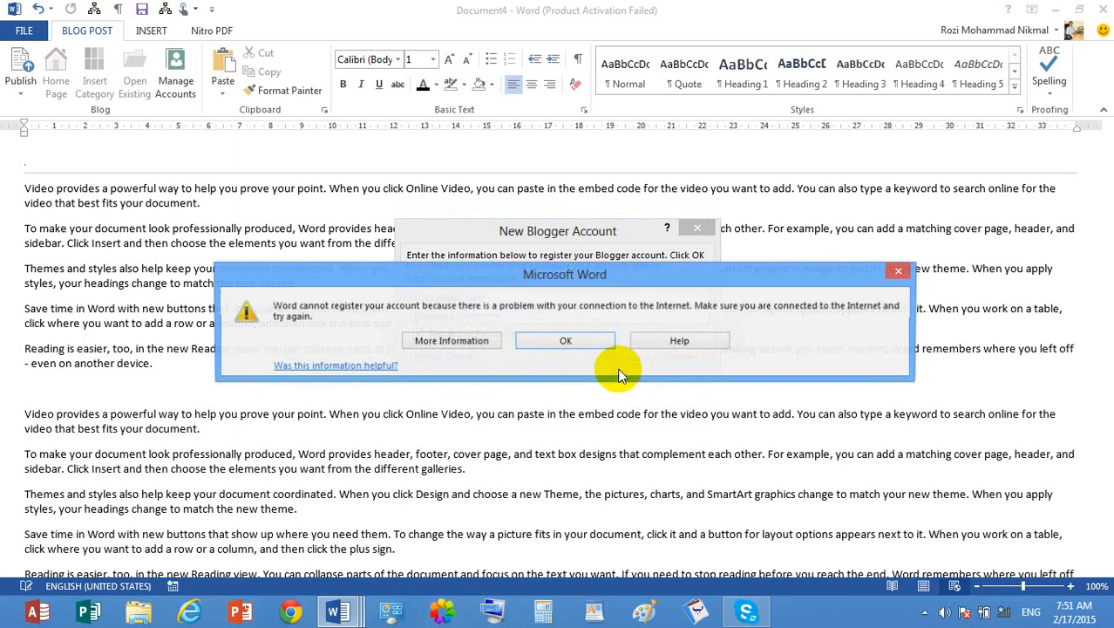
click(567, 345)
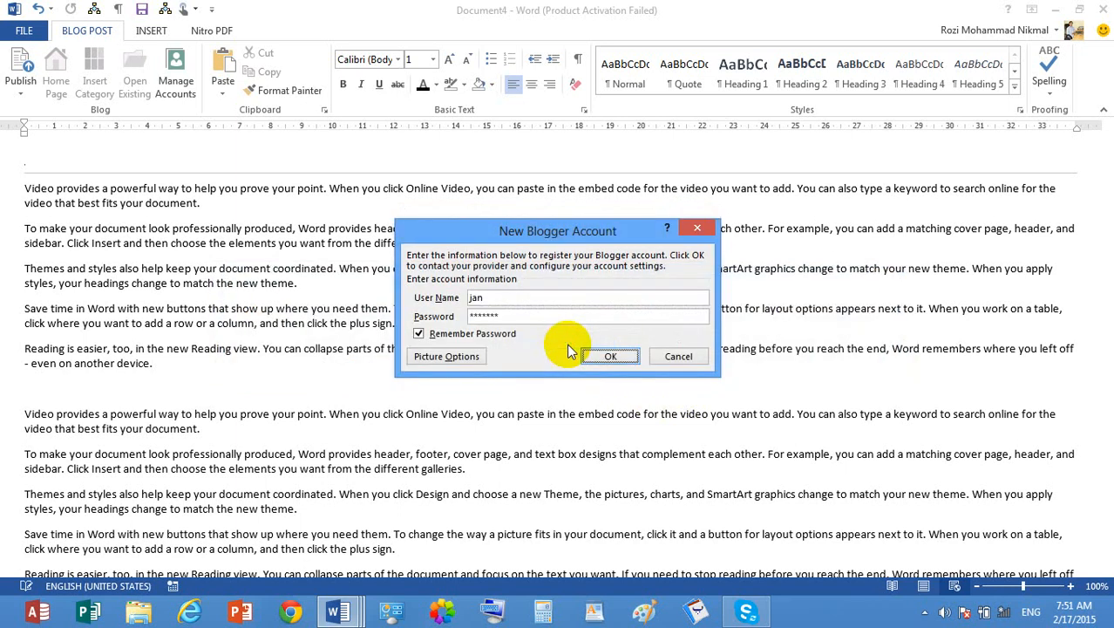
click(668, 356)
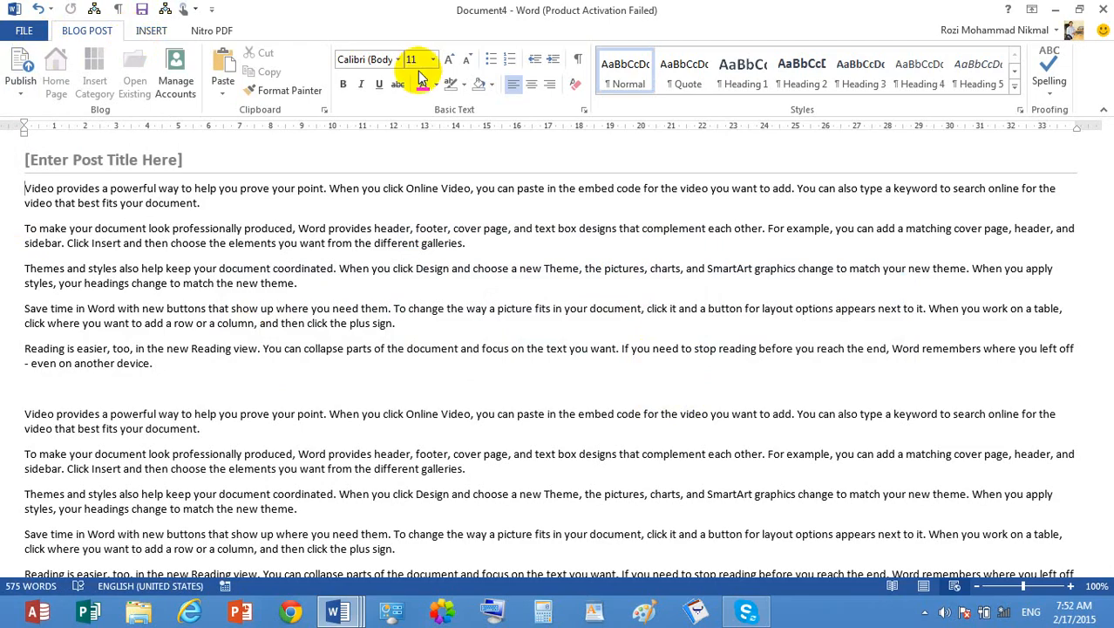
- Try to publish the blog post and cancel the blog account registration
click(26, 84)
click(76, 113)
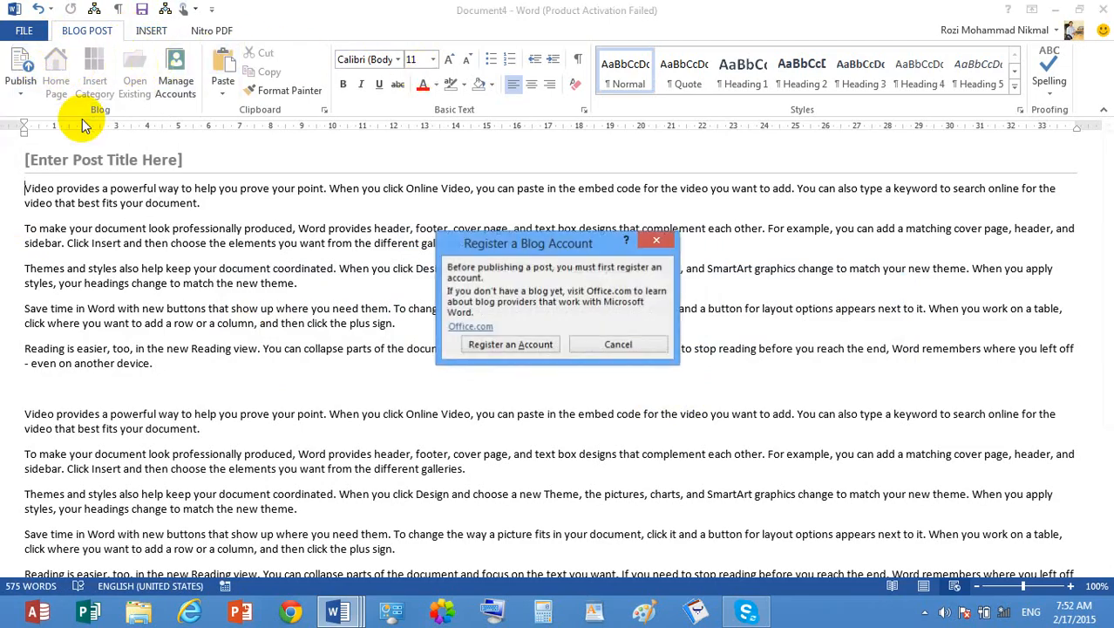
click(525, 344)
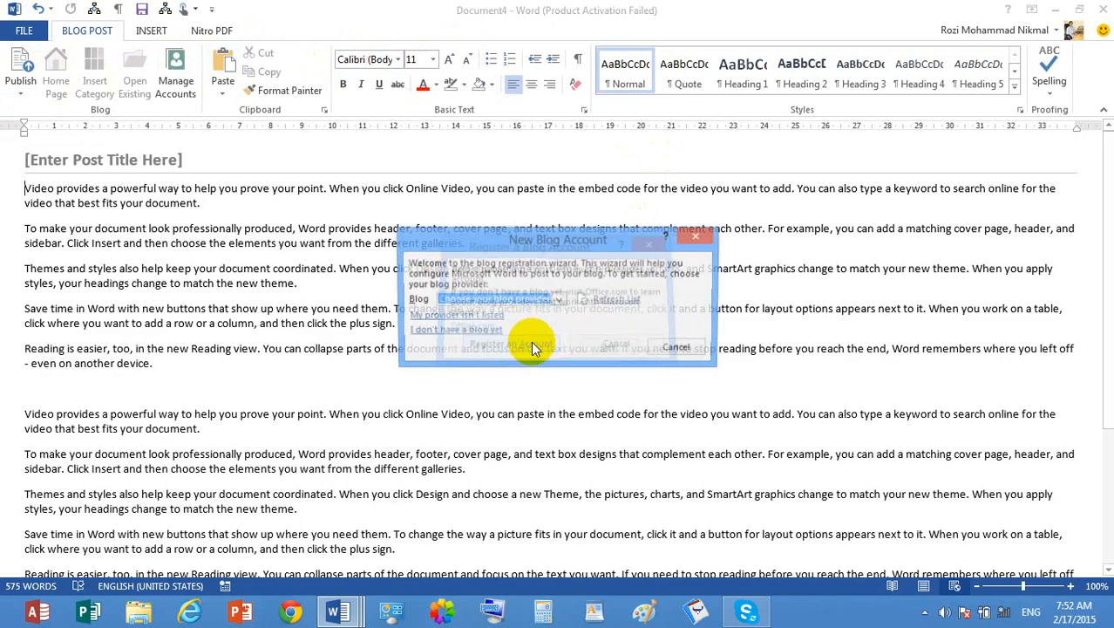
click(680, 349)
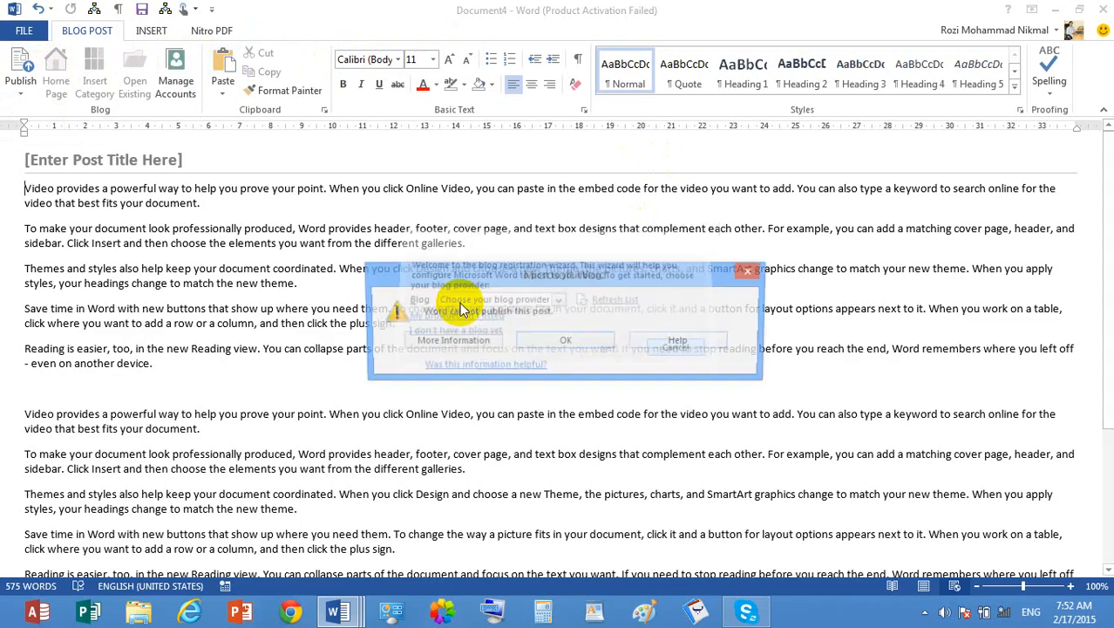
click(592, 342)
- View the blog post's export options for creating a PDF/XPS document and changing the file type
click(23, 31)
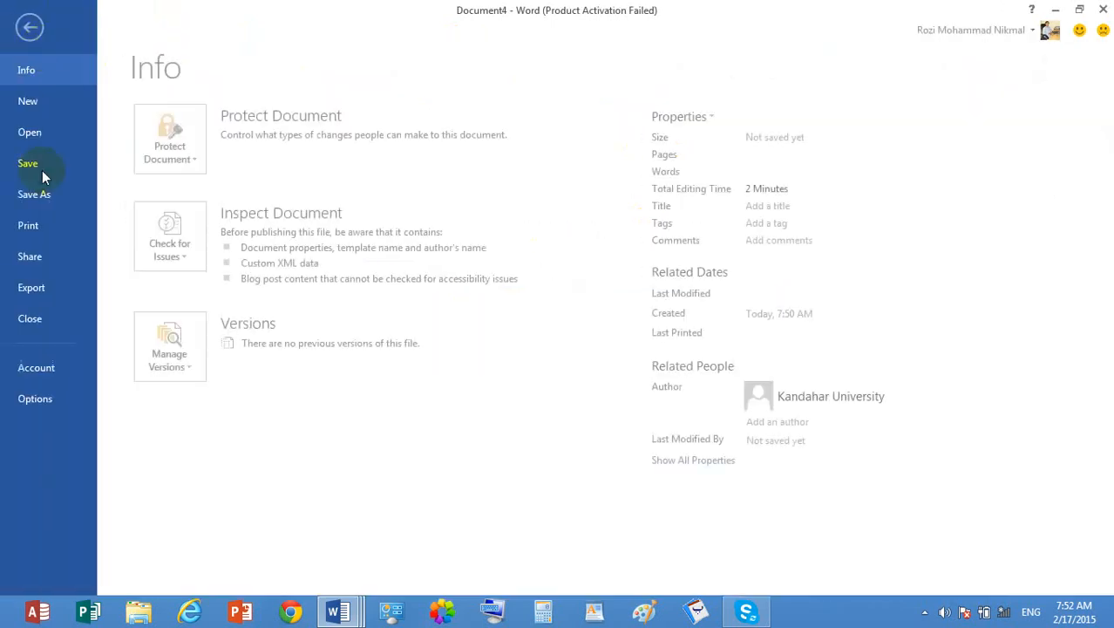
click(44, 299)
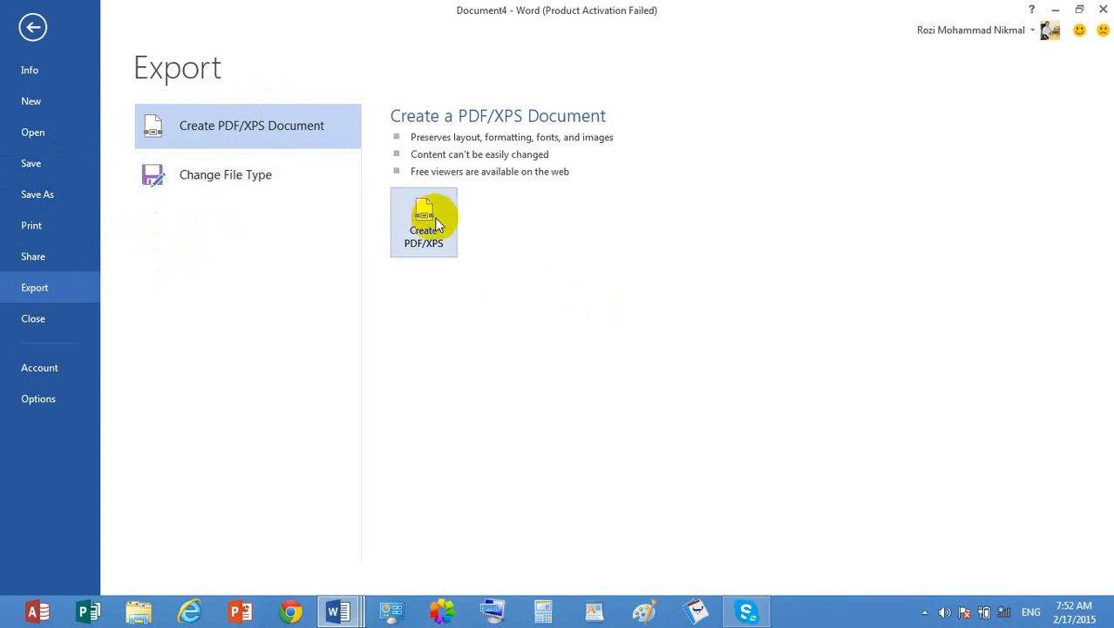
click(263, 193)
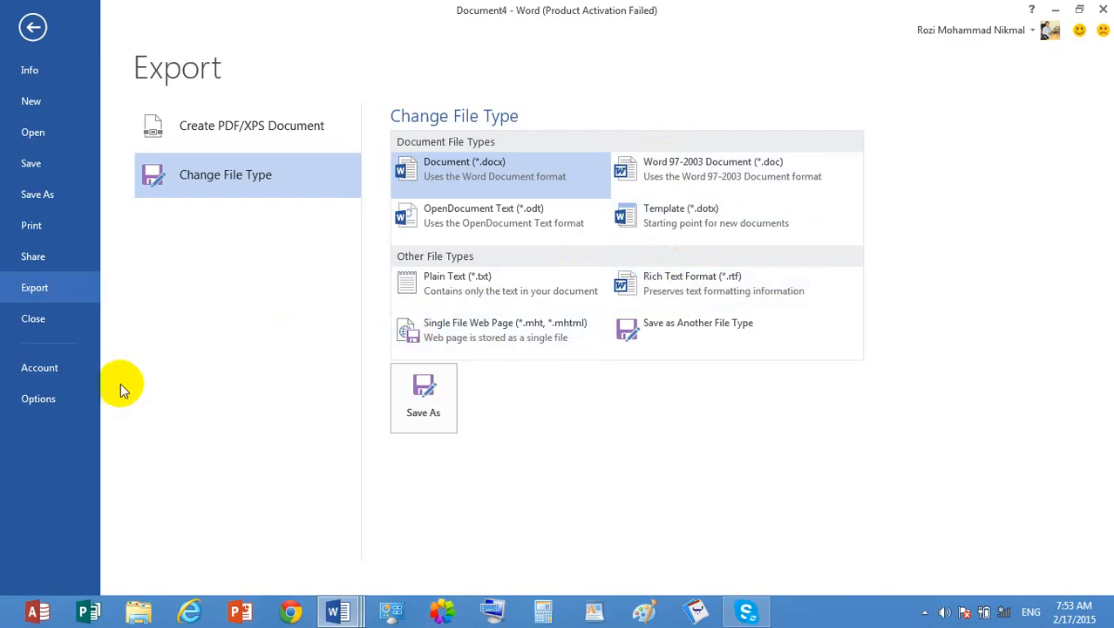
- Close the Document4 blog post without saving its changes
click(33, 320)
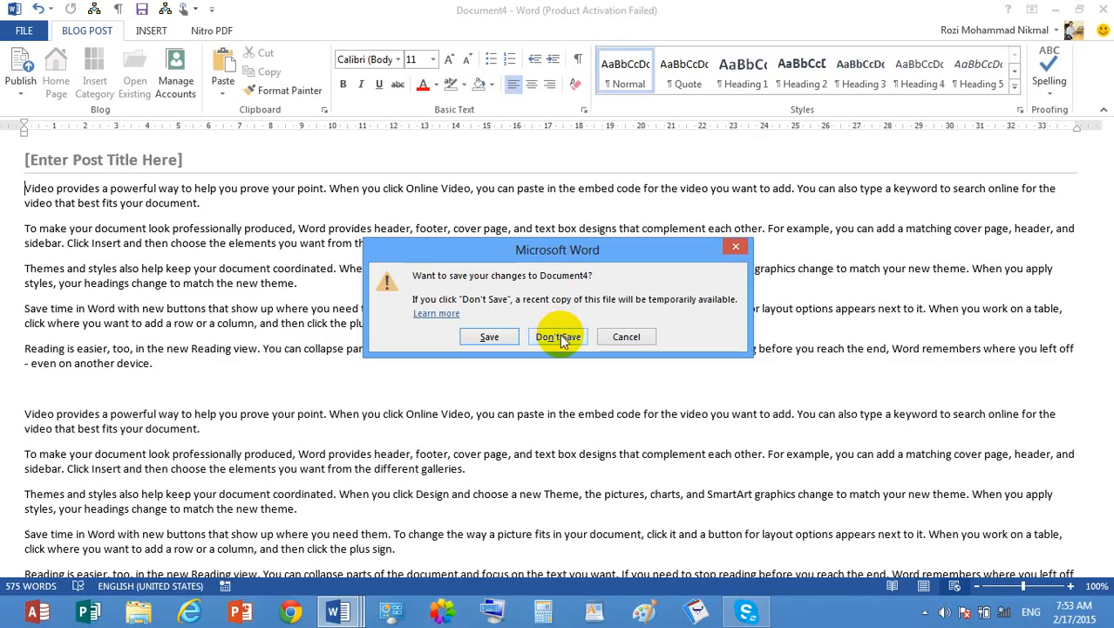
click(559, 337)
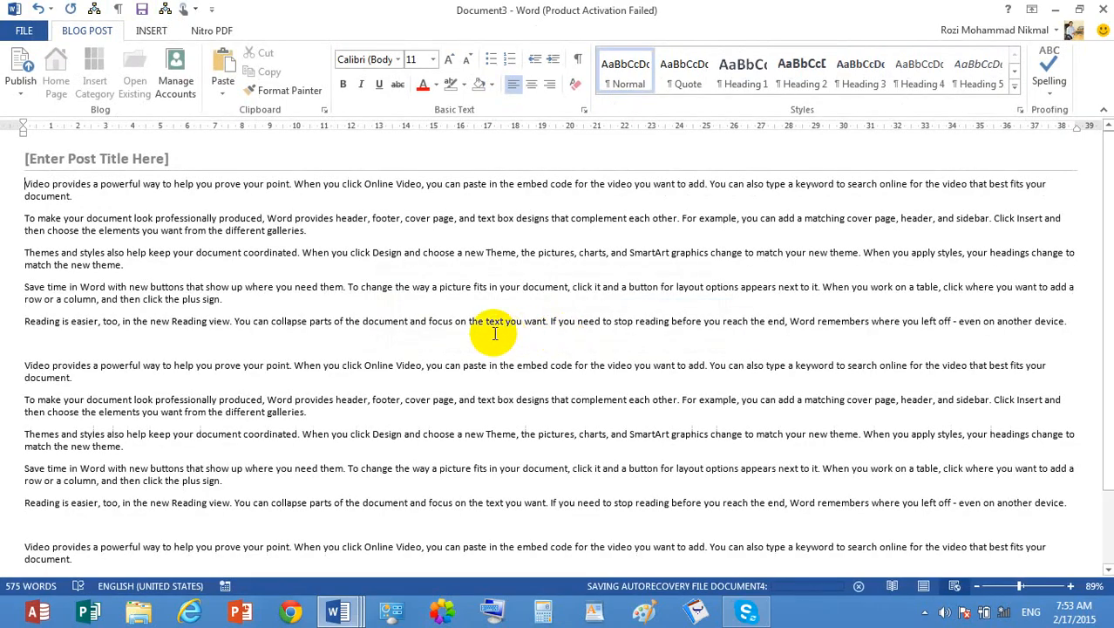
scroll(848, 326, down, 1)
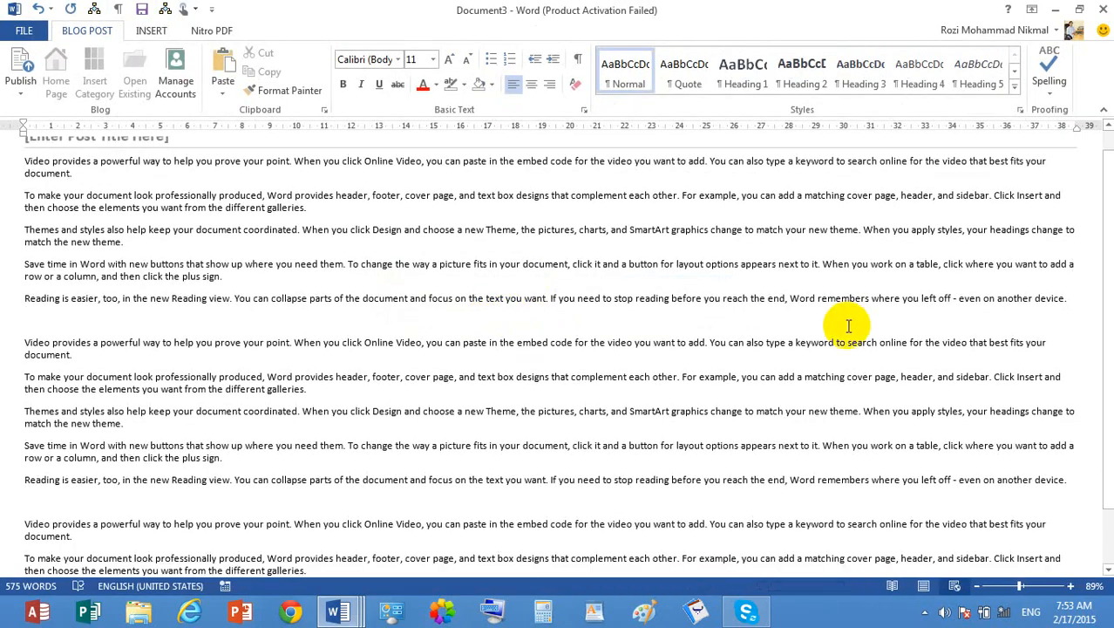
- View the Office account information, look at the user account on the Windows Start screen, and return to the account information
click(22, 32)
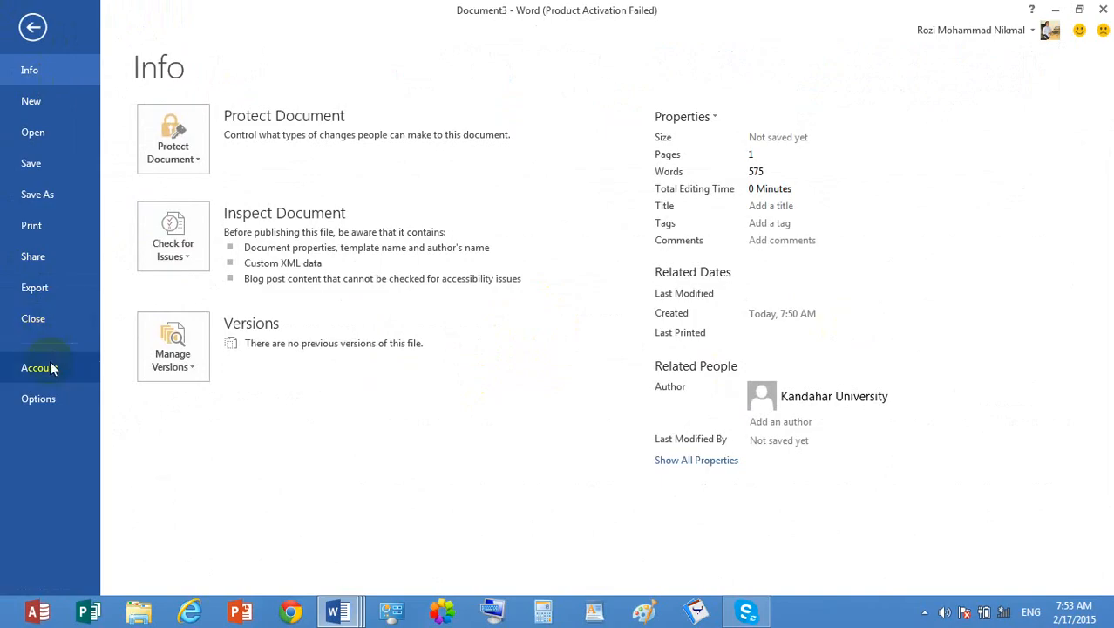
click(53, 367)
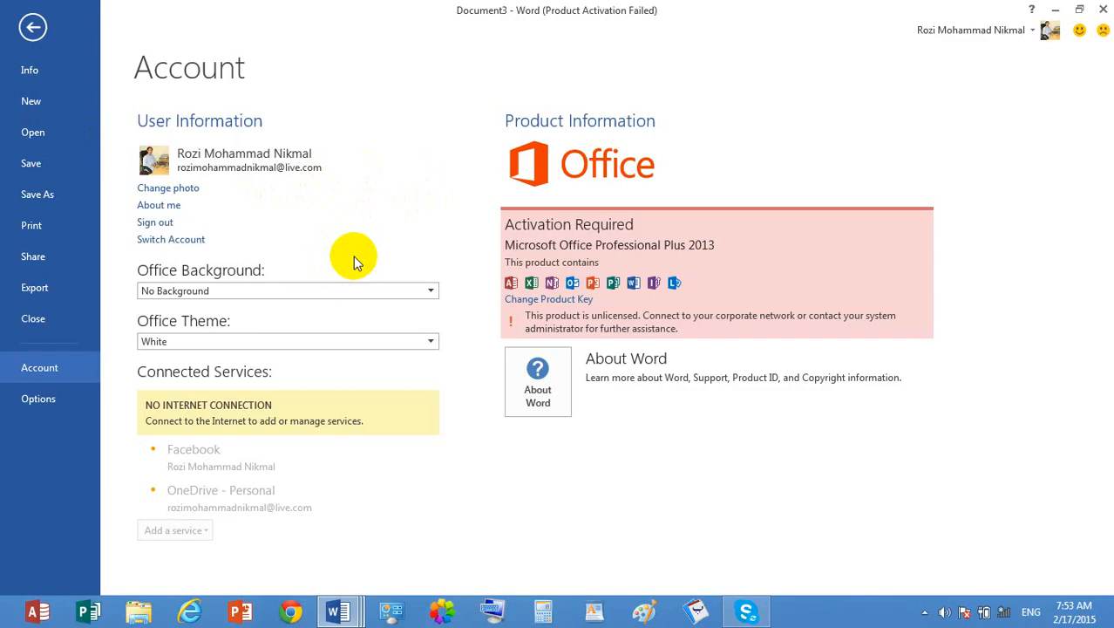
key(super)
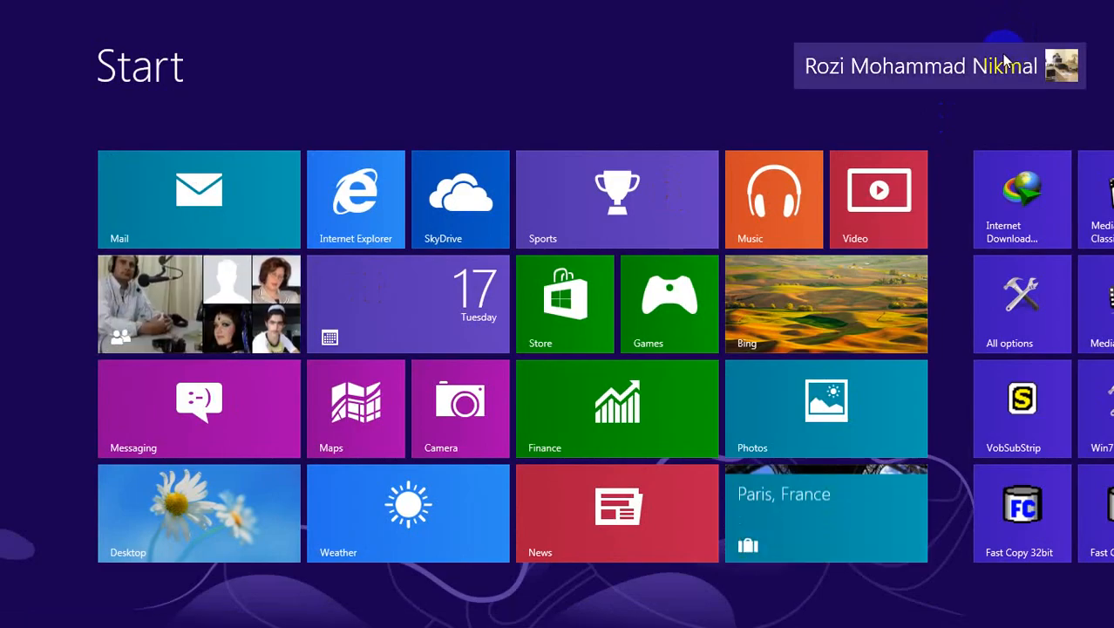
click(759, 214)
click(218, 325)
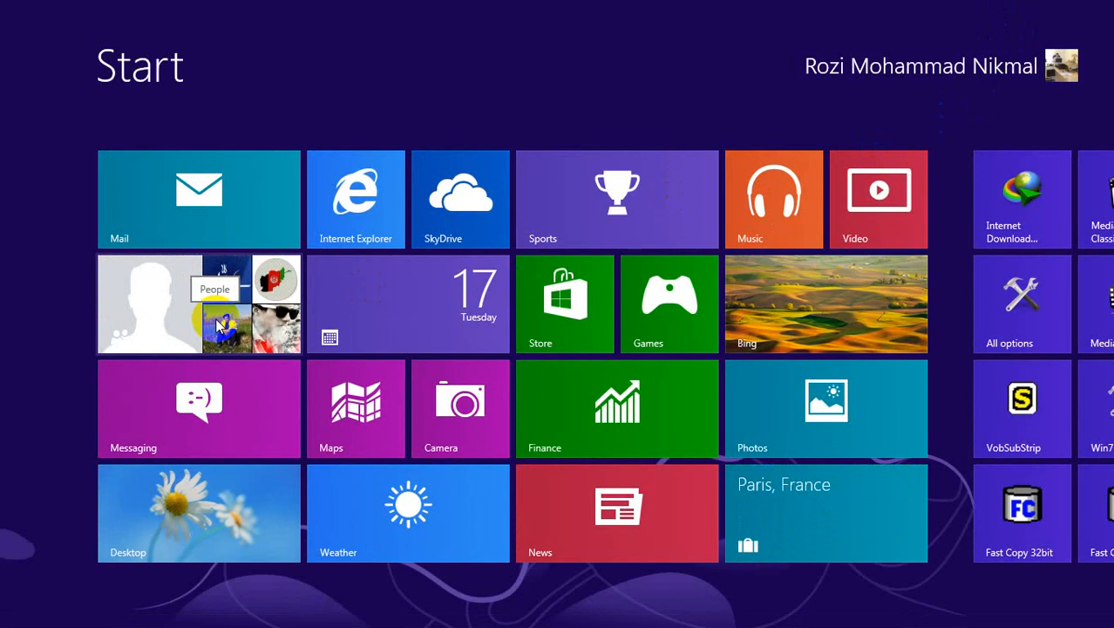
click(217, 525)
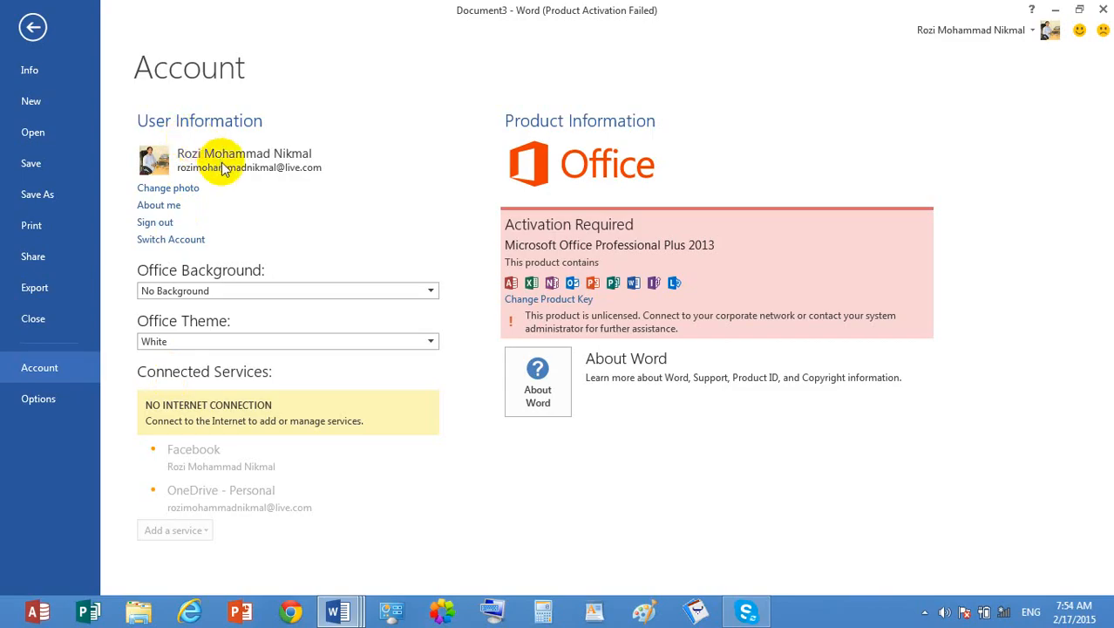
- Open the account's Change photo and About me web pages, closing the browser after each
click(183, 189)
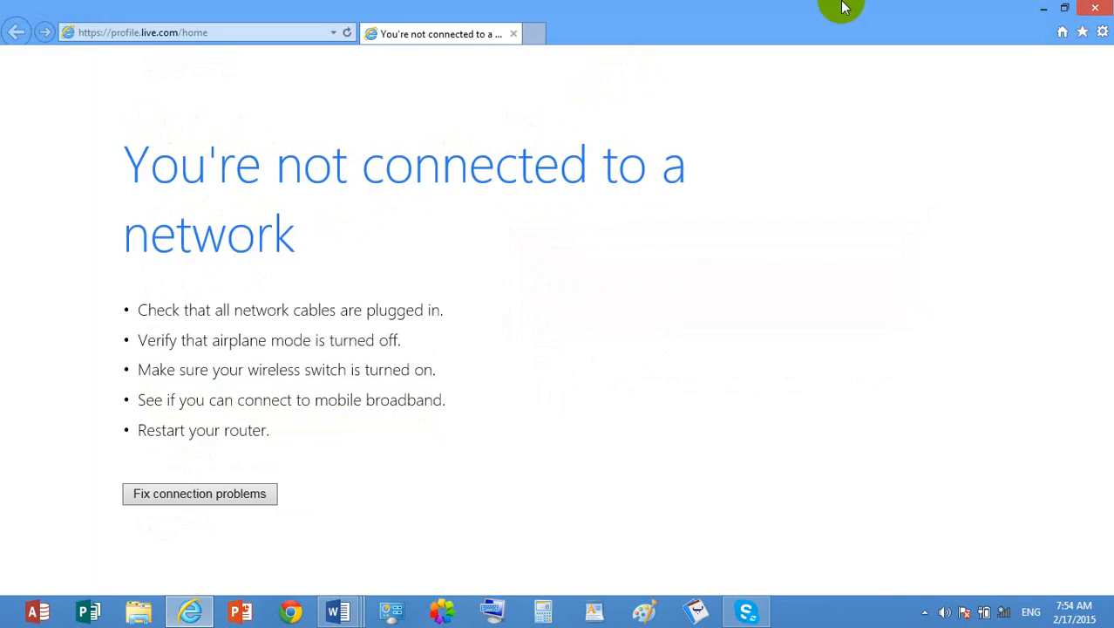
click(1095, 8)
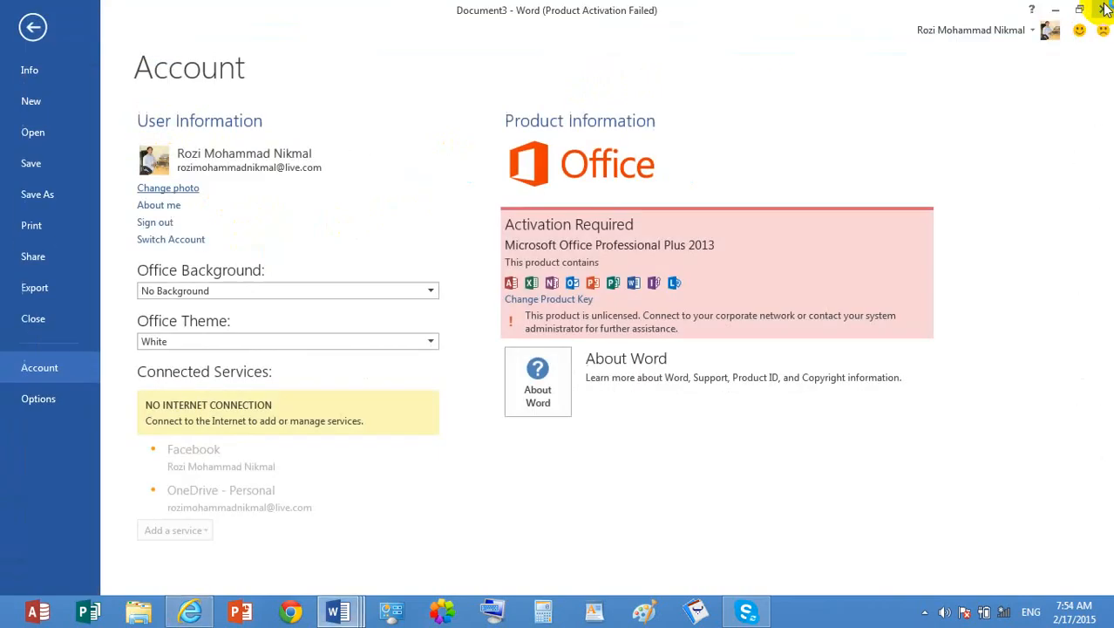
click(161, 205)
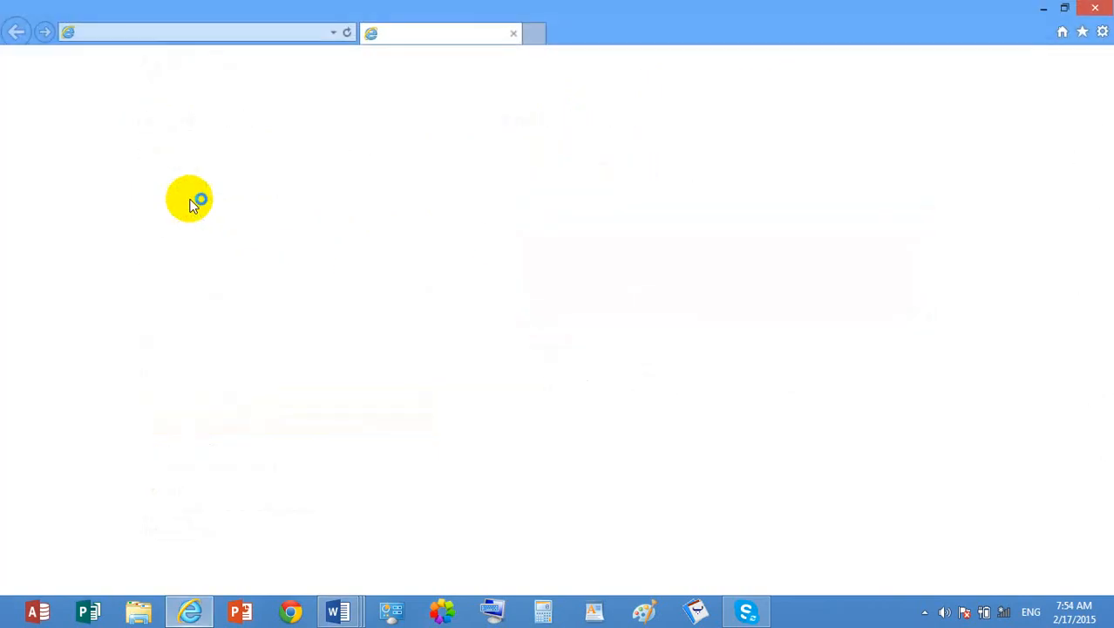
click(1095, 8)
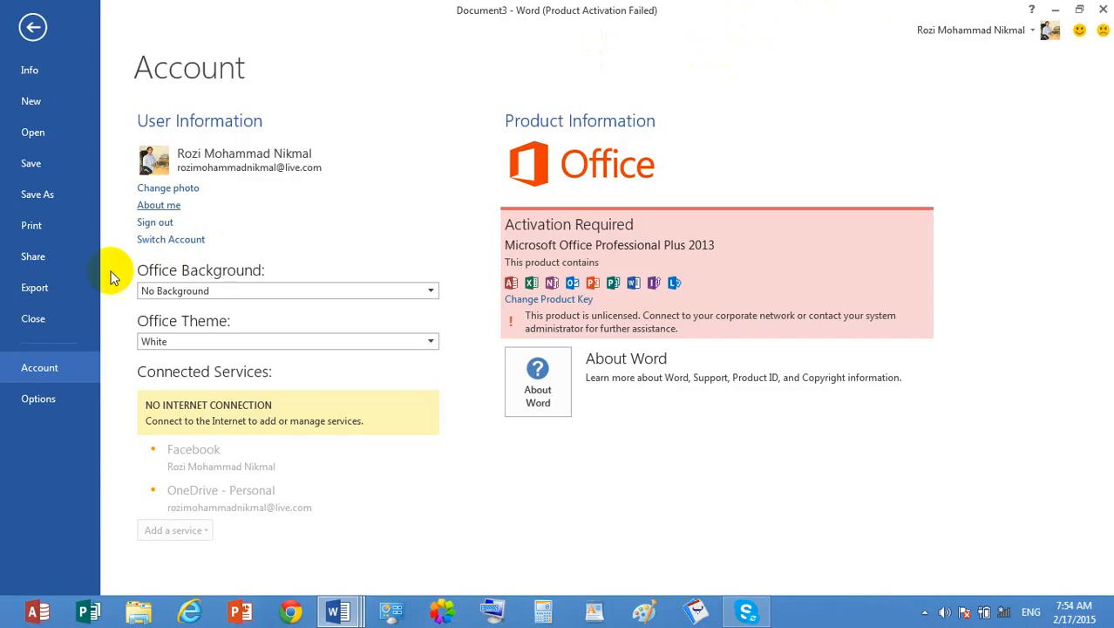
- Apply the Calligraphy Office background and return to the document to view it
click(195, 293)
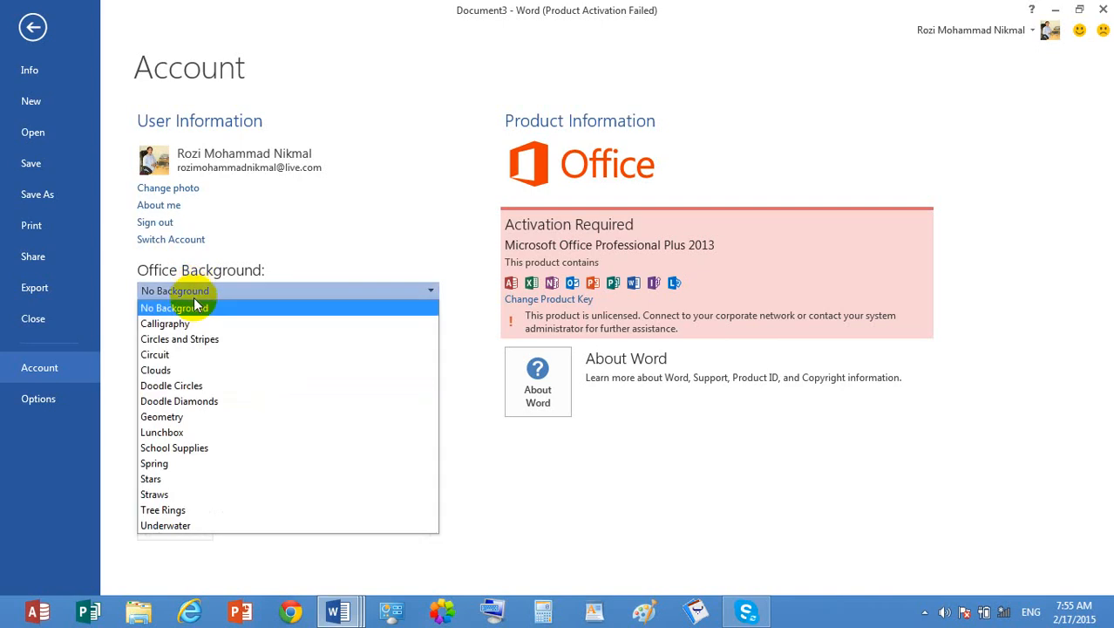
click(187, 324)
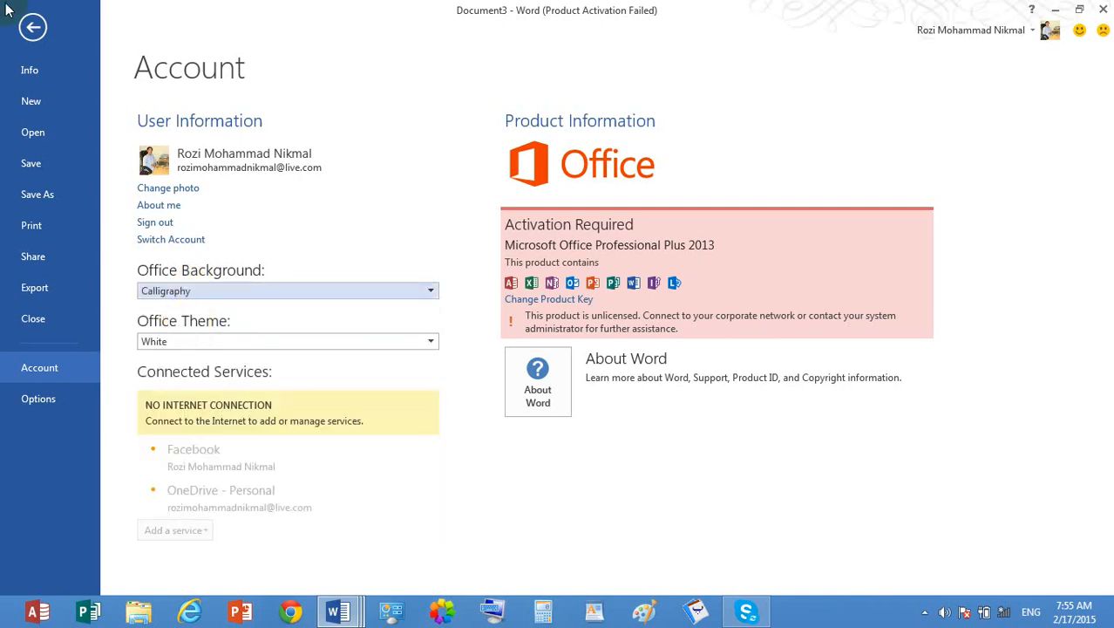
click(32, 27)
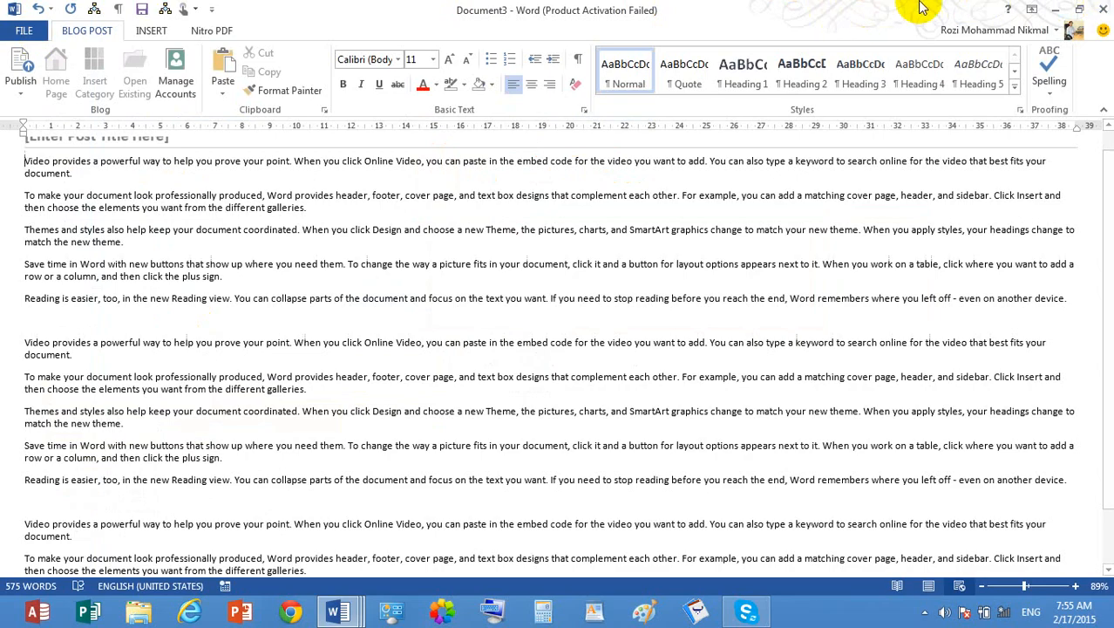
- Try the Clouds Office background in the account settings and set the background to School Supplies
click(25, 31)
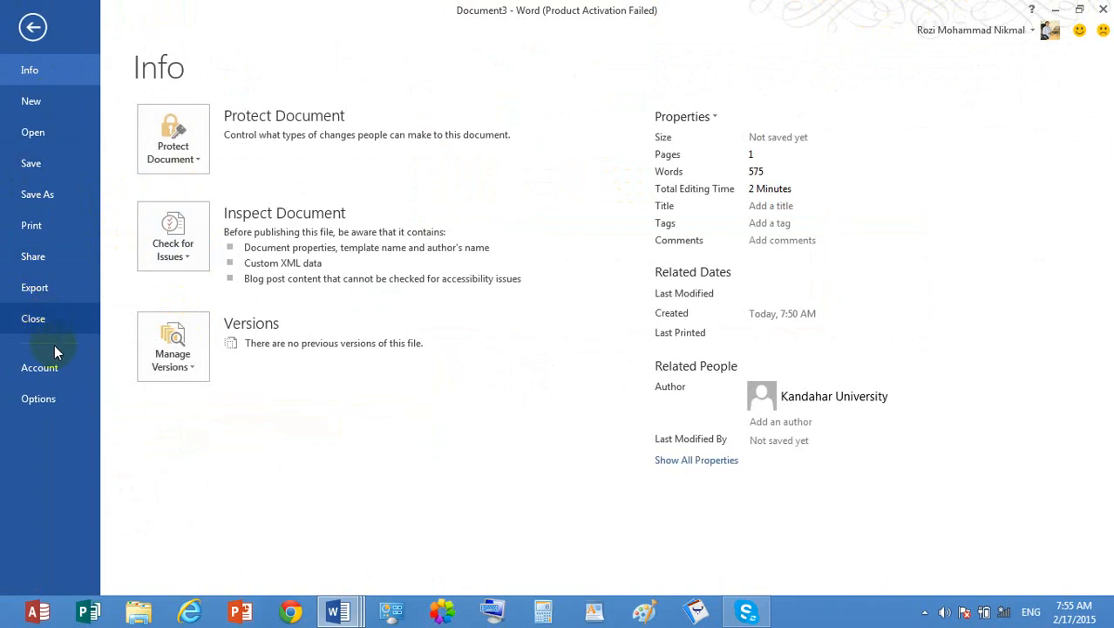
click(64, 373)
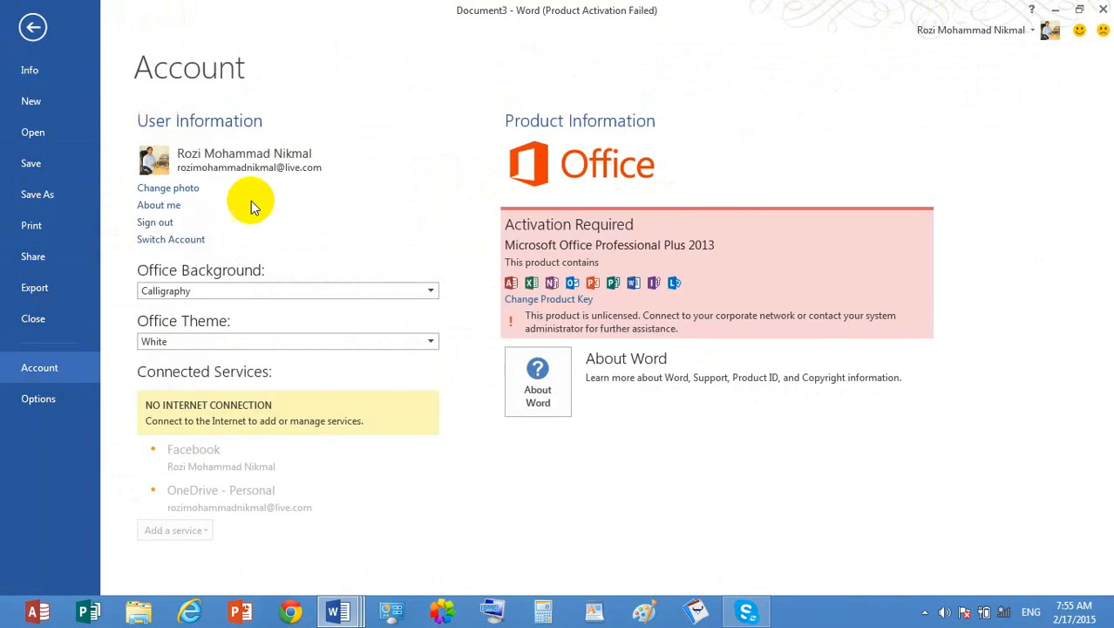
click(370, 291)
click(319, 369)
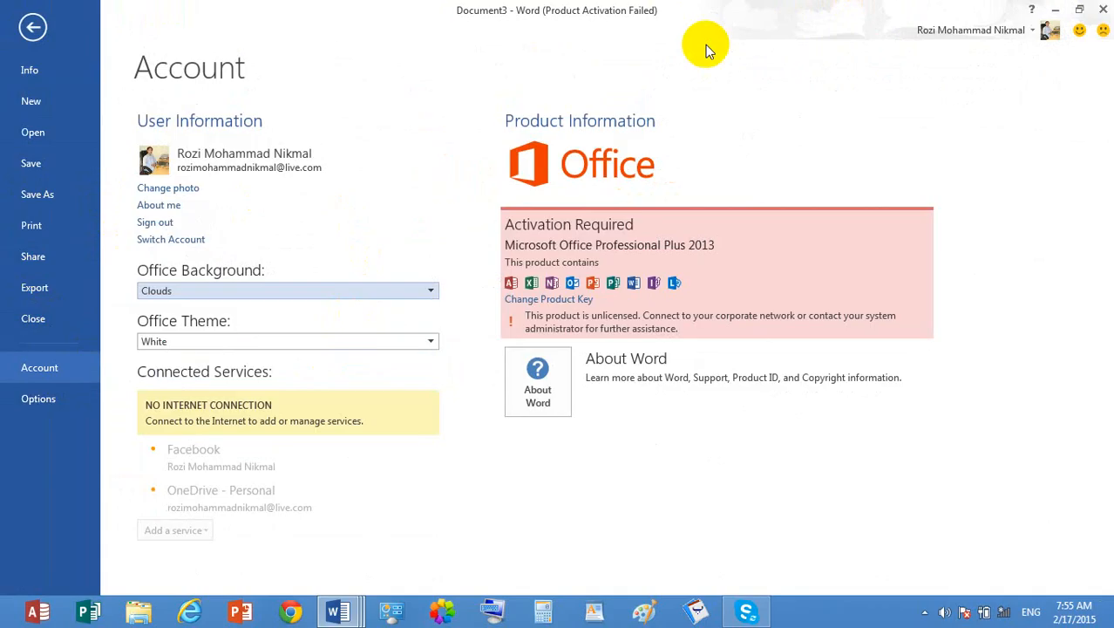
click(261, 290)
click(177, 447)
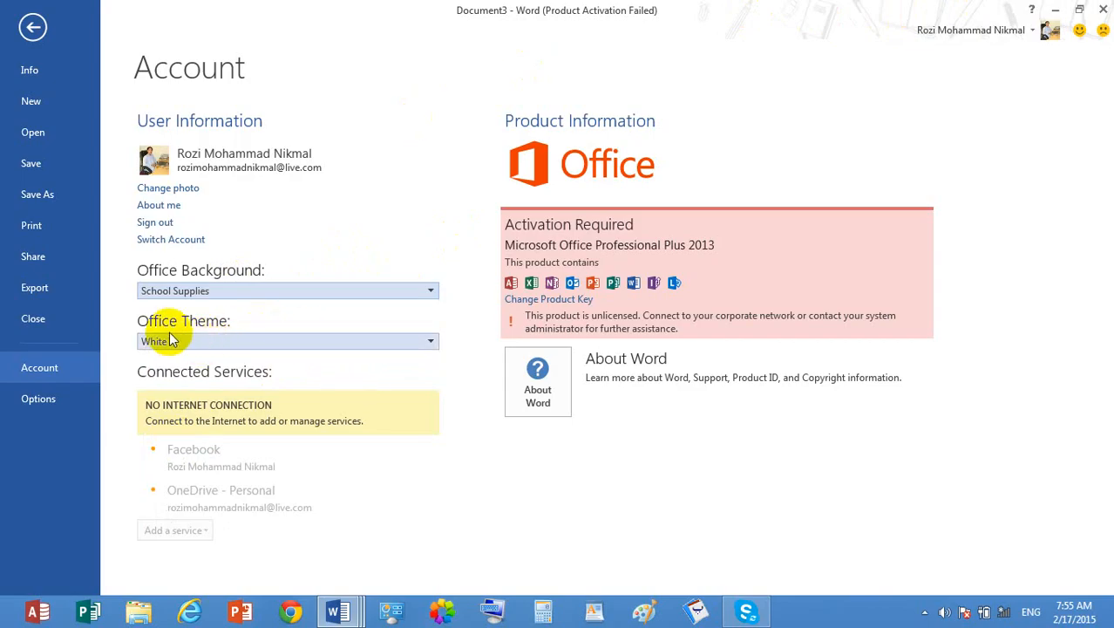
- Try the Light Gray and Dark Gray Office themes, set the theme back to White, and return to the document
click(218, 341)
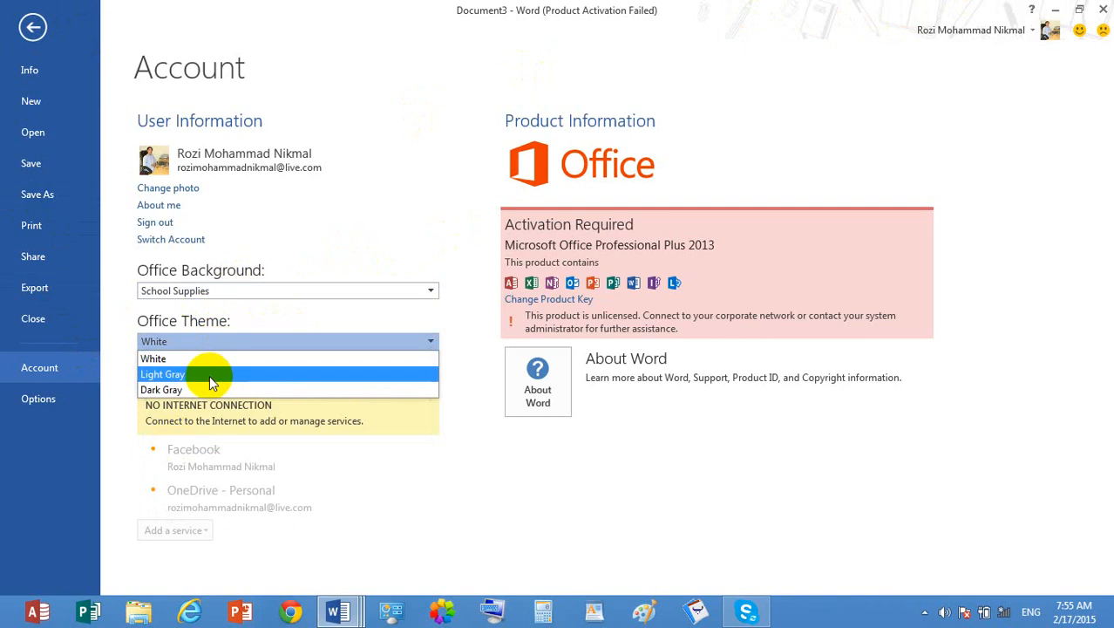
click(209, 374)
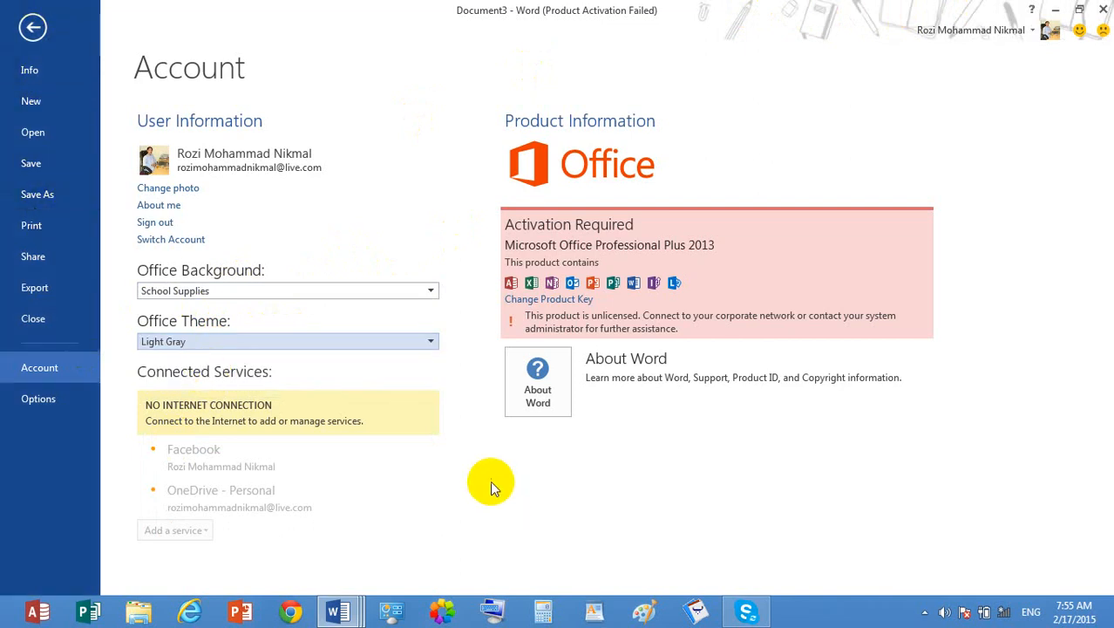
click(379, 339)
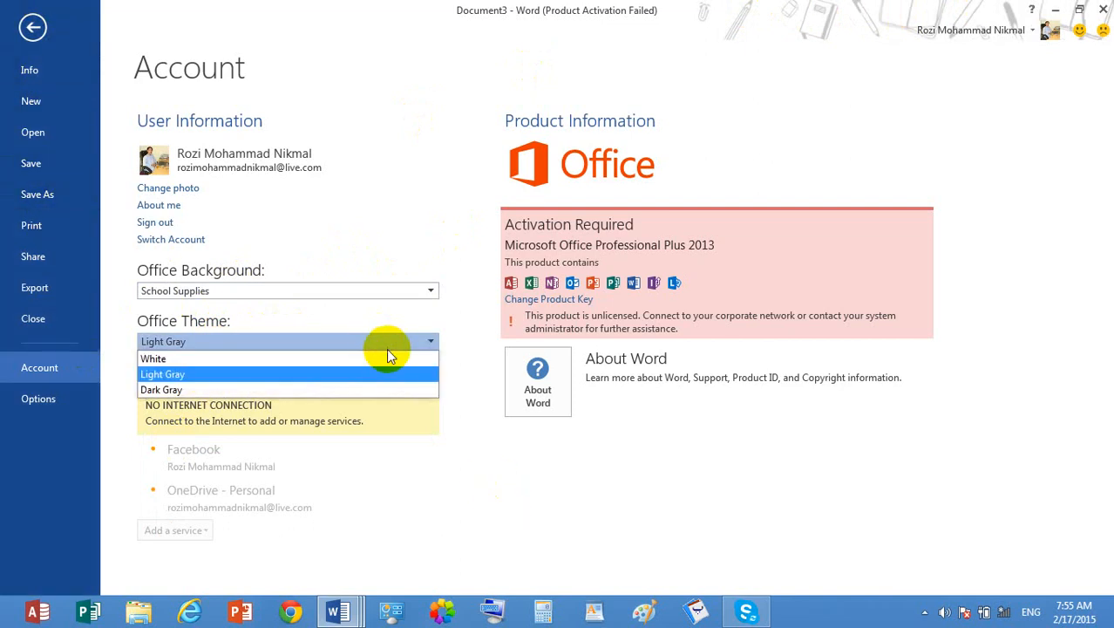
click(276, 390)
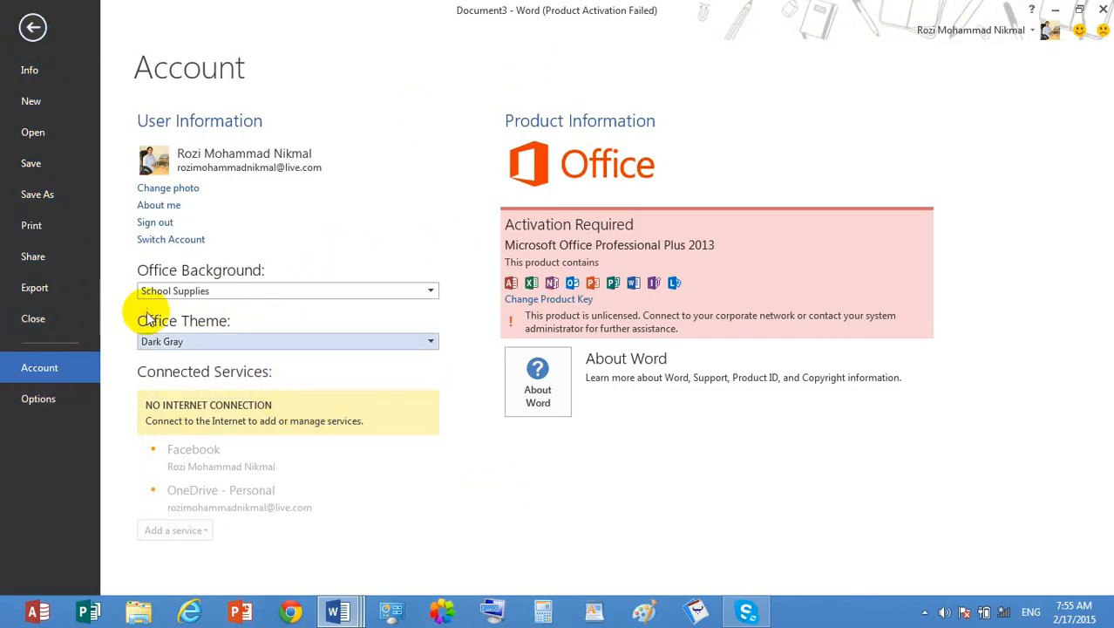
click(164, 341)
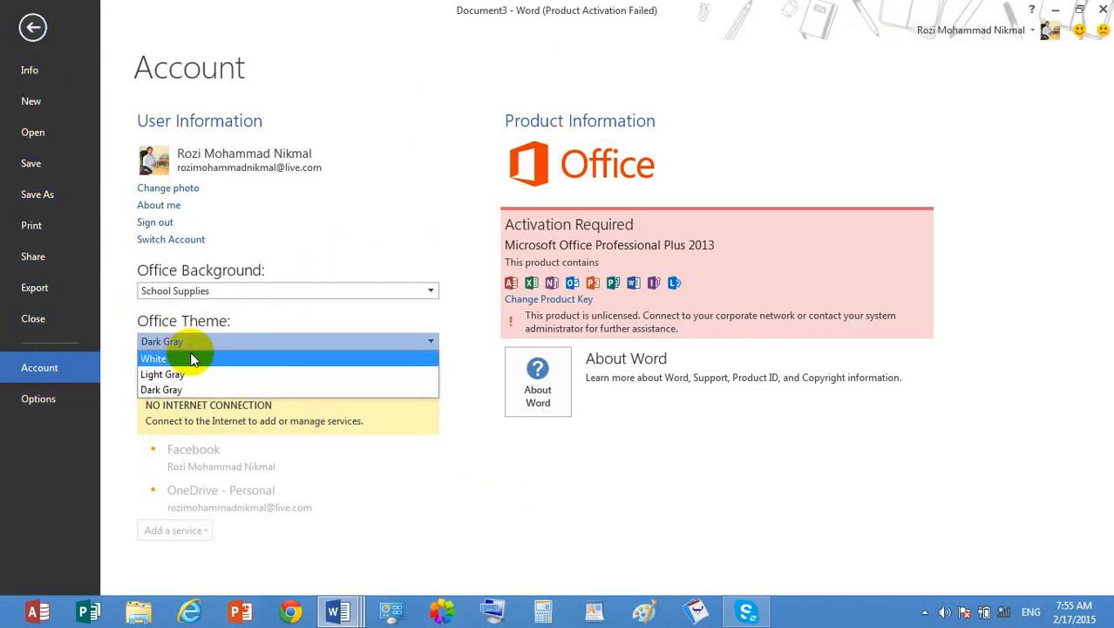
click(192, 359)
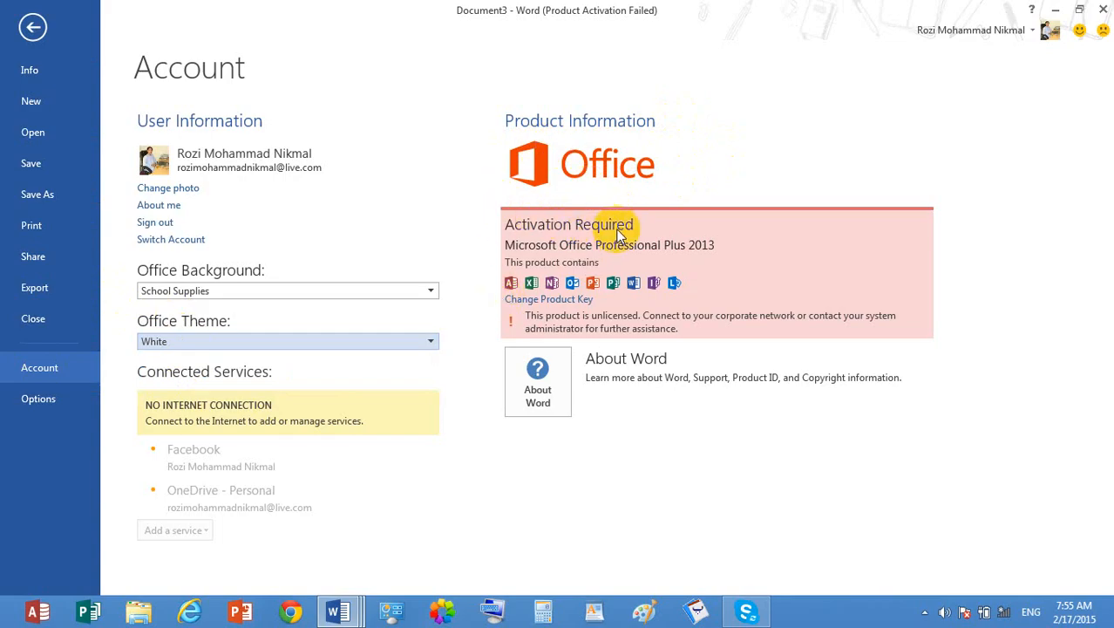
click(36, 28)
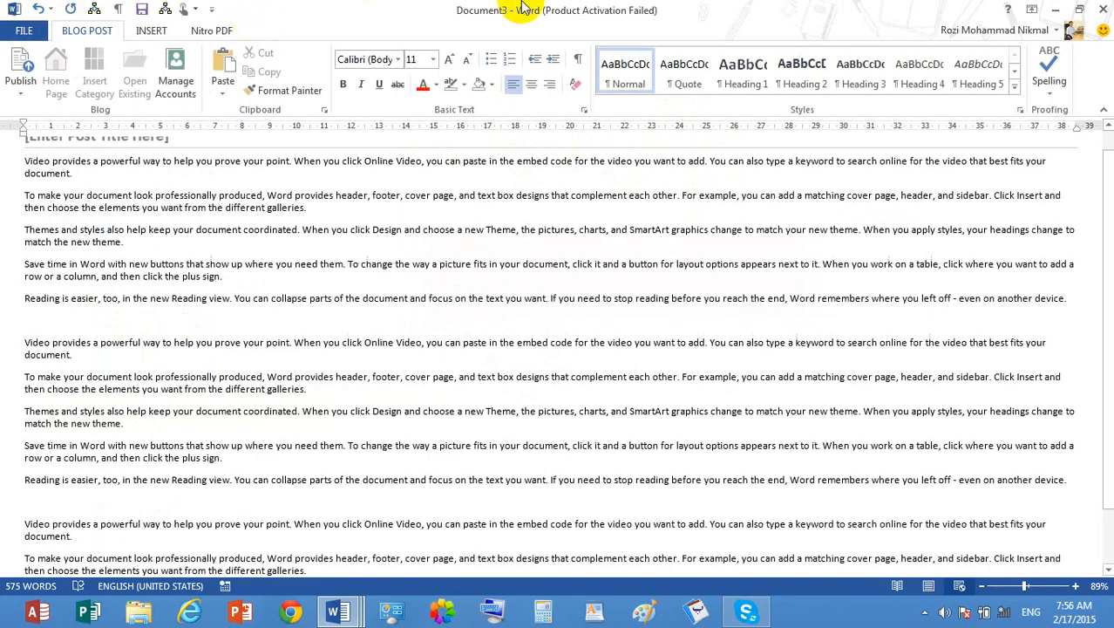
- Switch to Document1, view its print settings, and open its Office account information
click(340, 614)
click(74, 531)
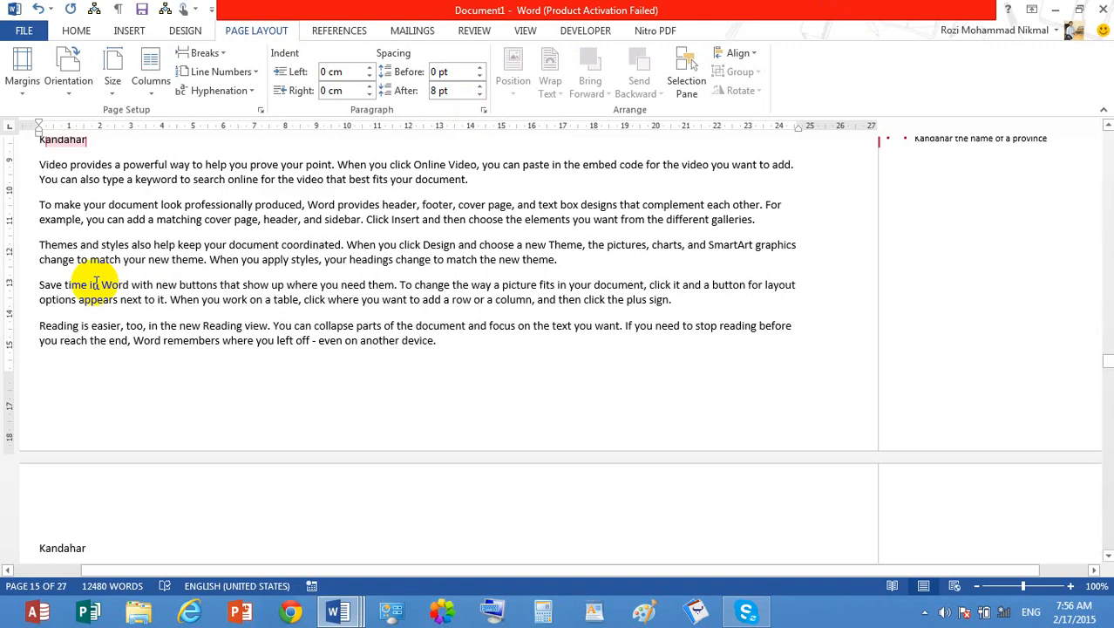
key(ctrl+p)
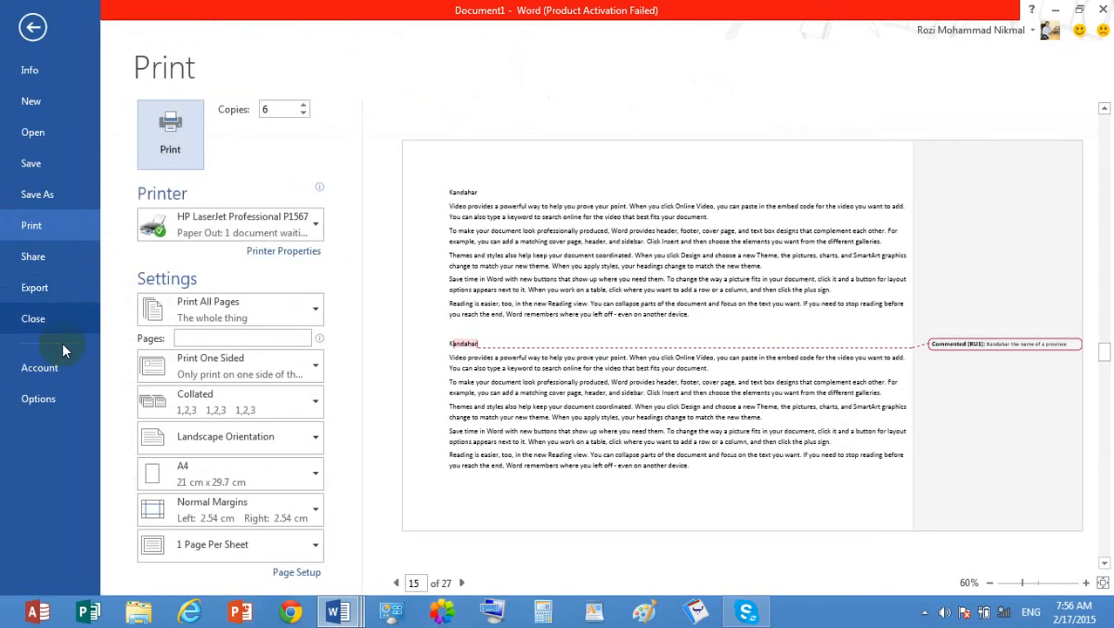
click(38, 369)
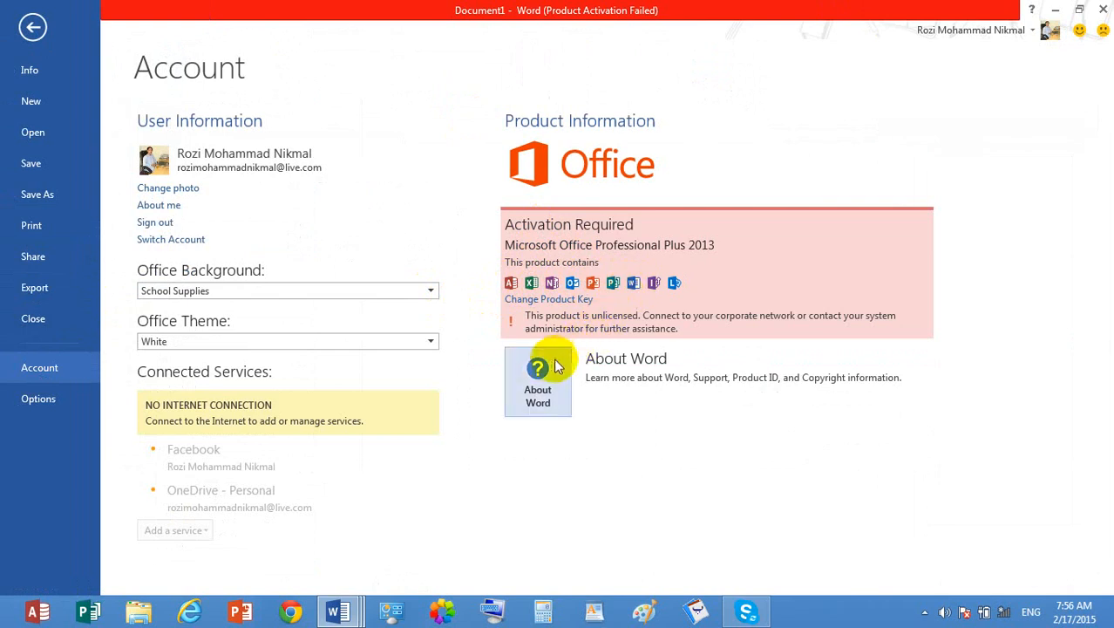
- View the About Word information, close it, and look at Word's General options without changing them
click(534, 397)
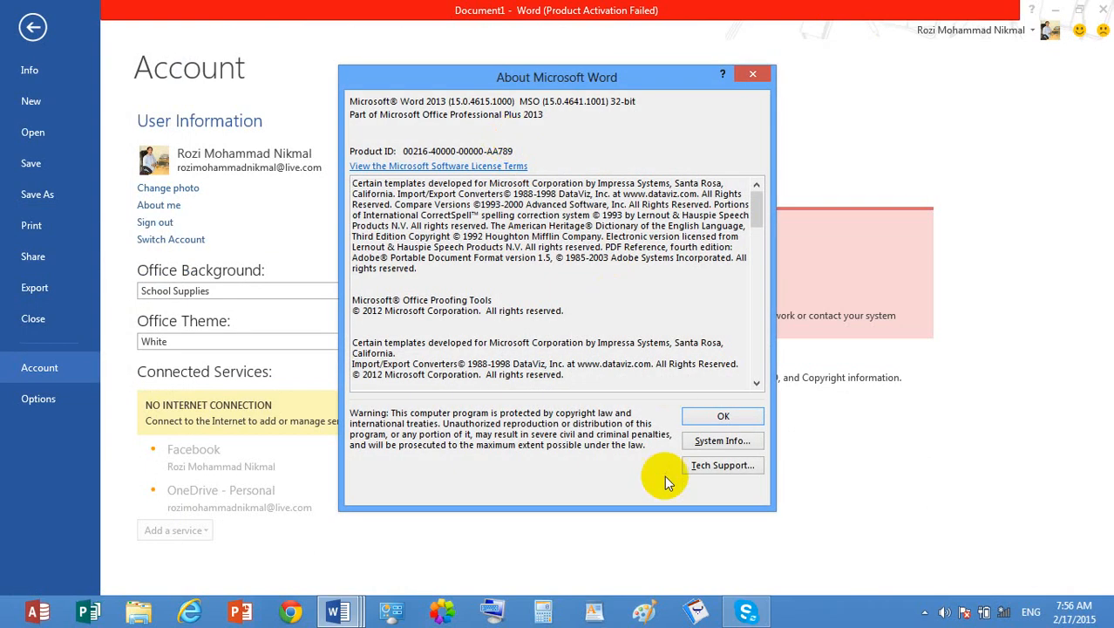
click(724, 415)
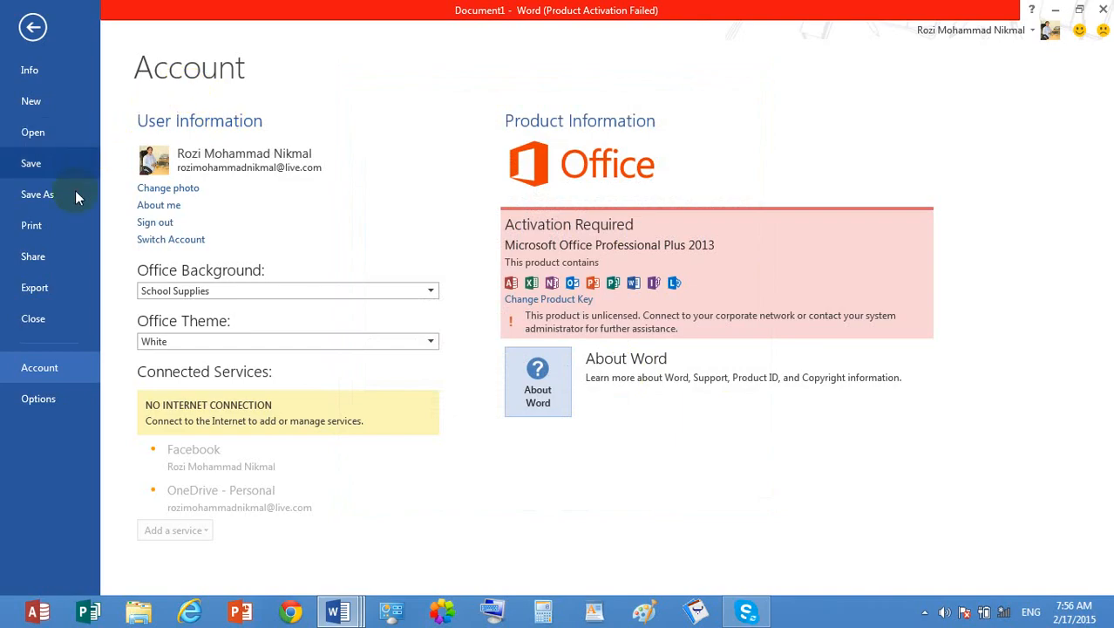
click(35, 400)
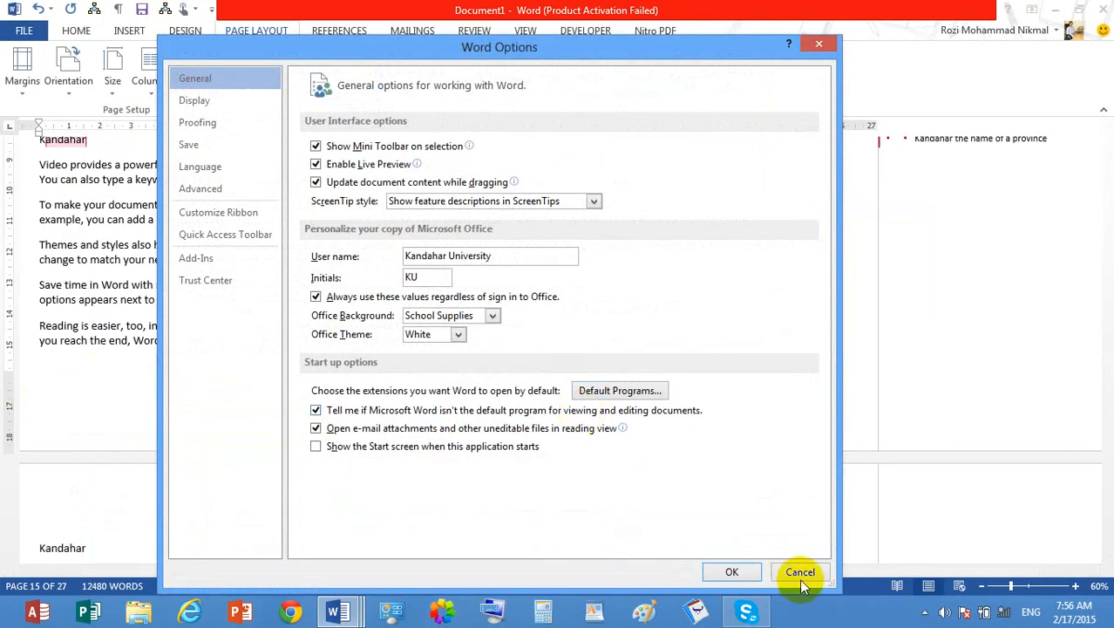
click(798, 572)
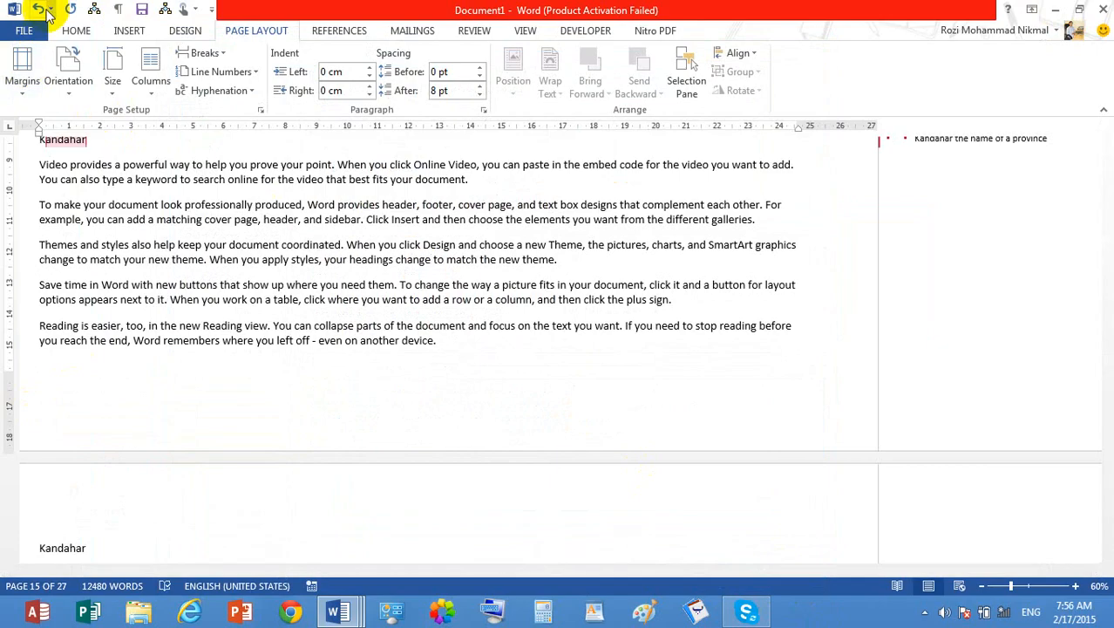
- Review the Protect Document choices in the document's information, view the sharing options, and show the hidden notification area icons
click(24, 30)
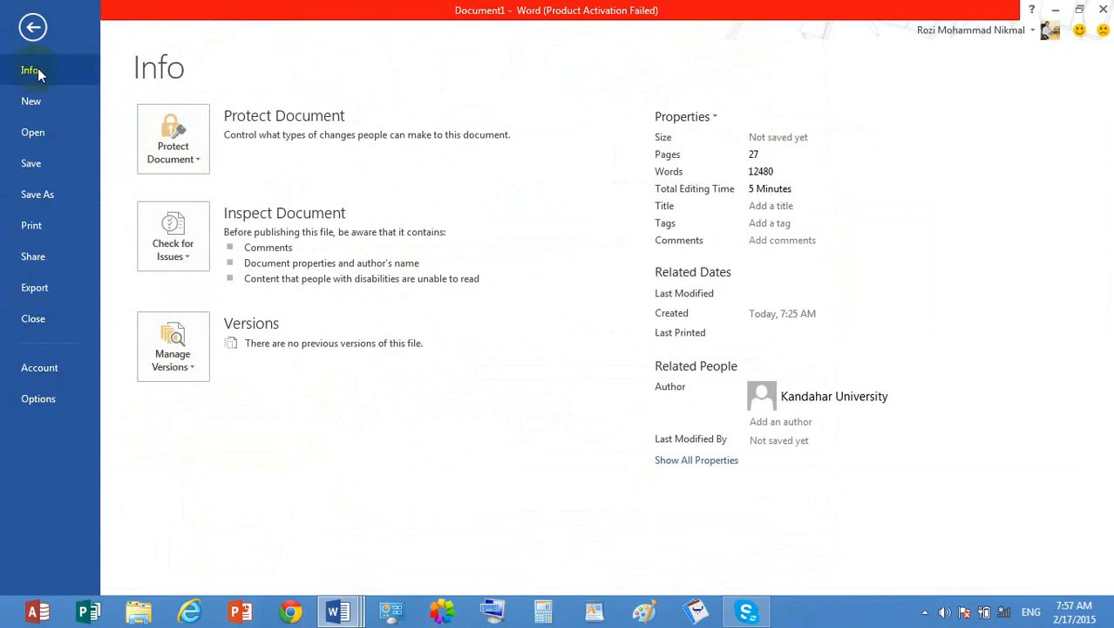
click(173, 155)
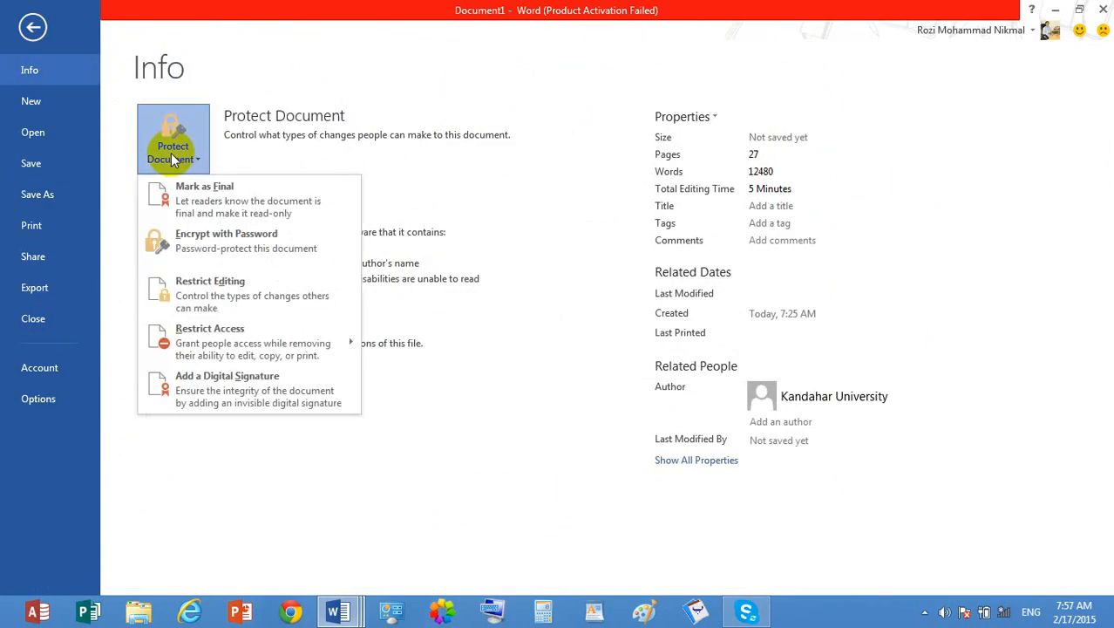
click(88, 251)
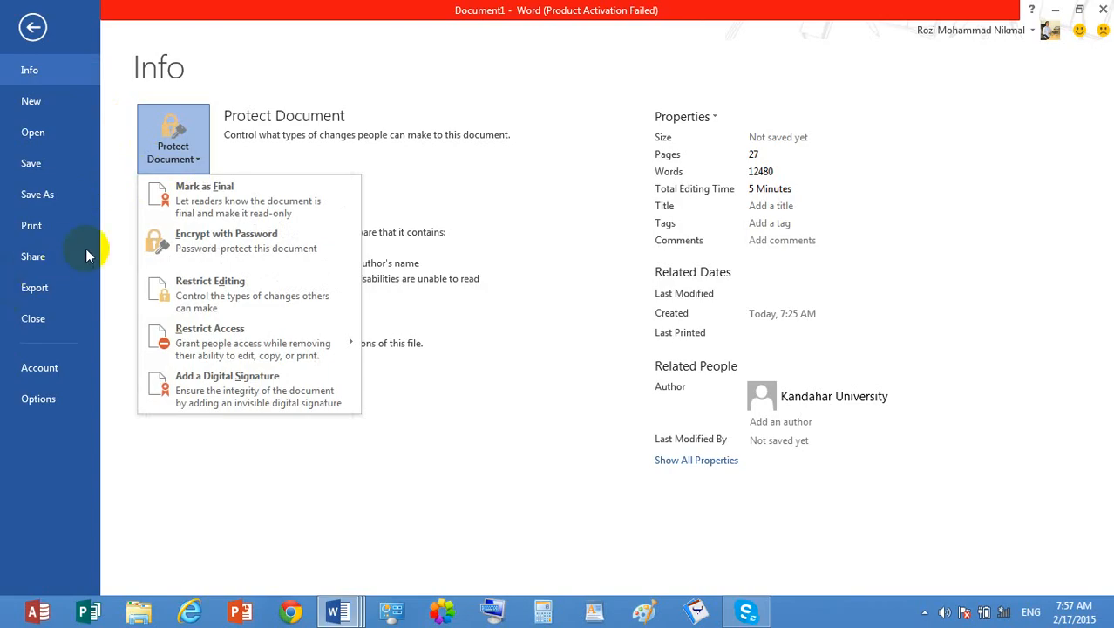
click(74, 242)
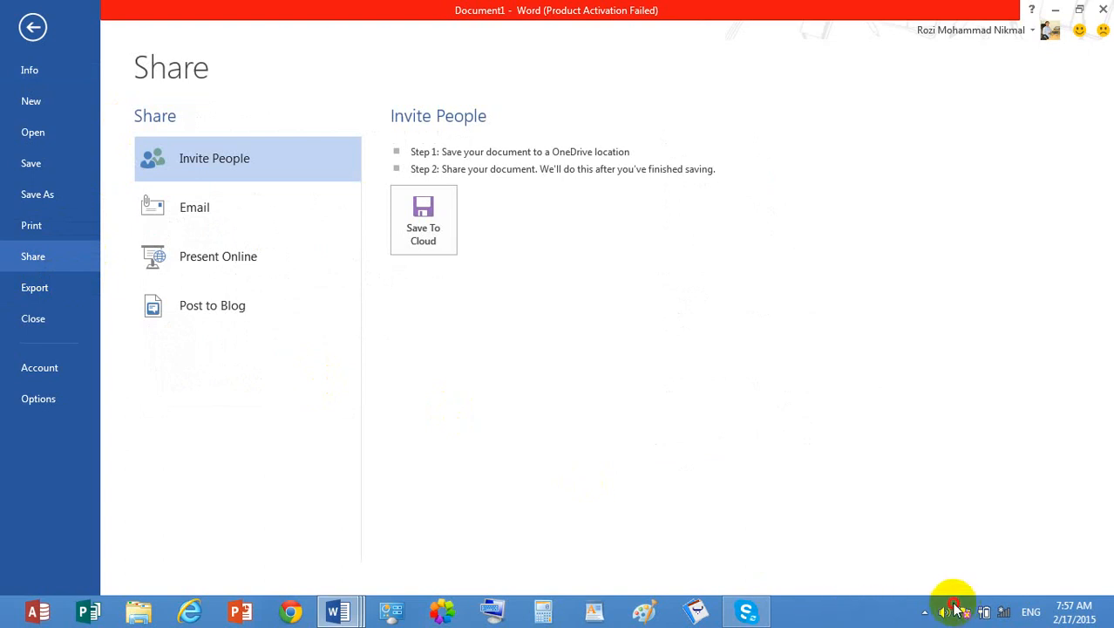
click(926, 613)
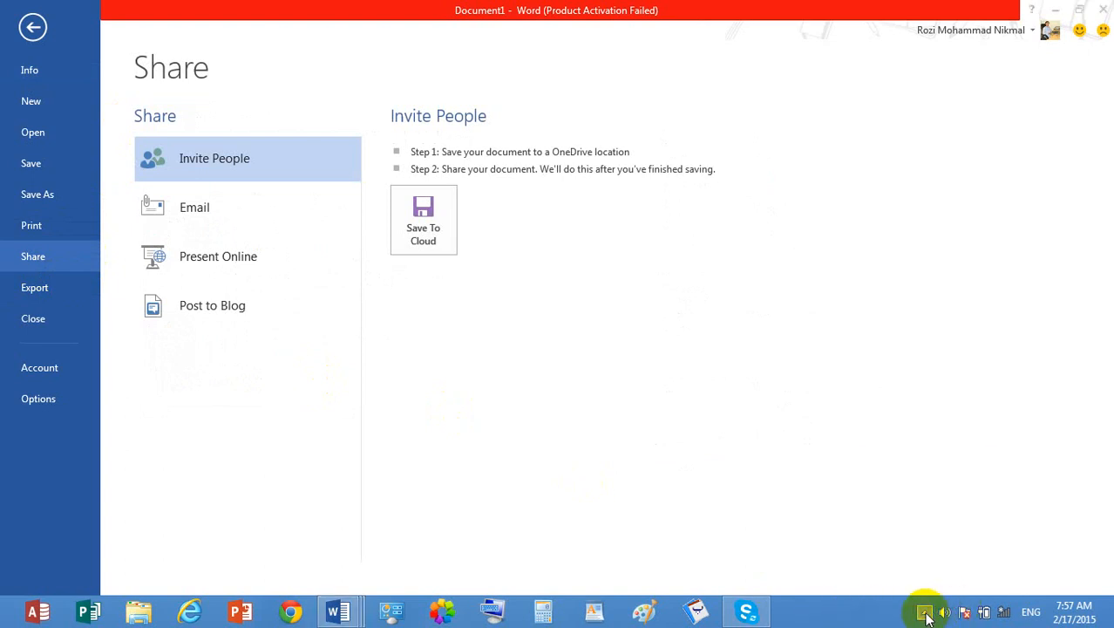